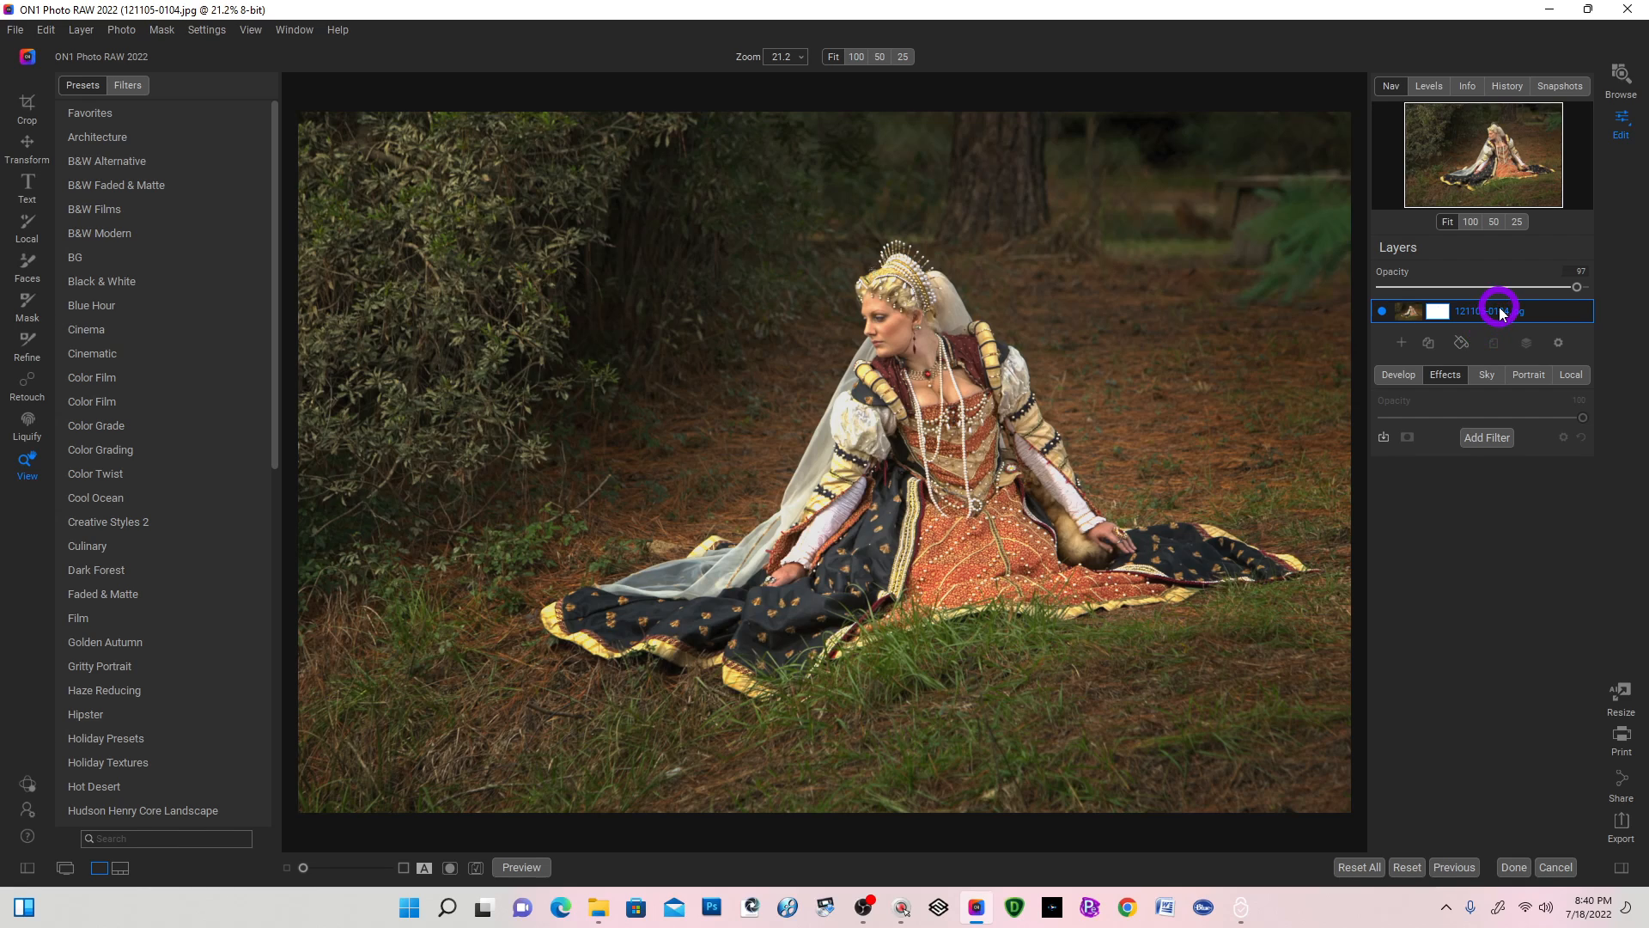
Duplicate the photo layer, hide the original beneath it, and make the copy the active layer.
{"action": "left_click", "coordinate": [1429, 343]}
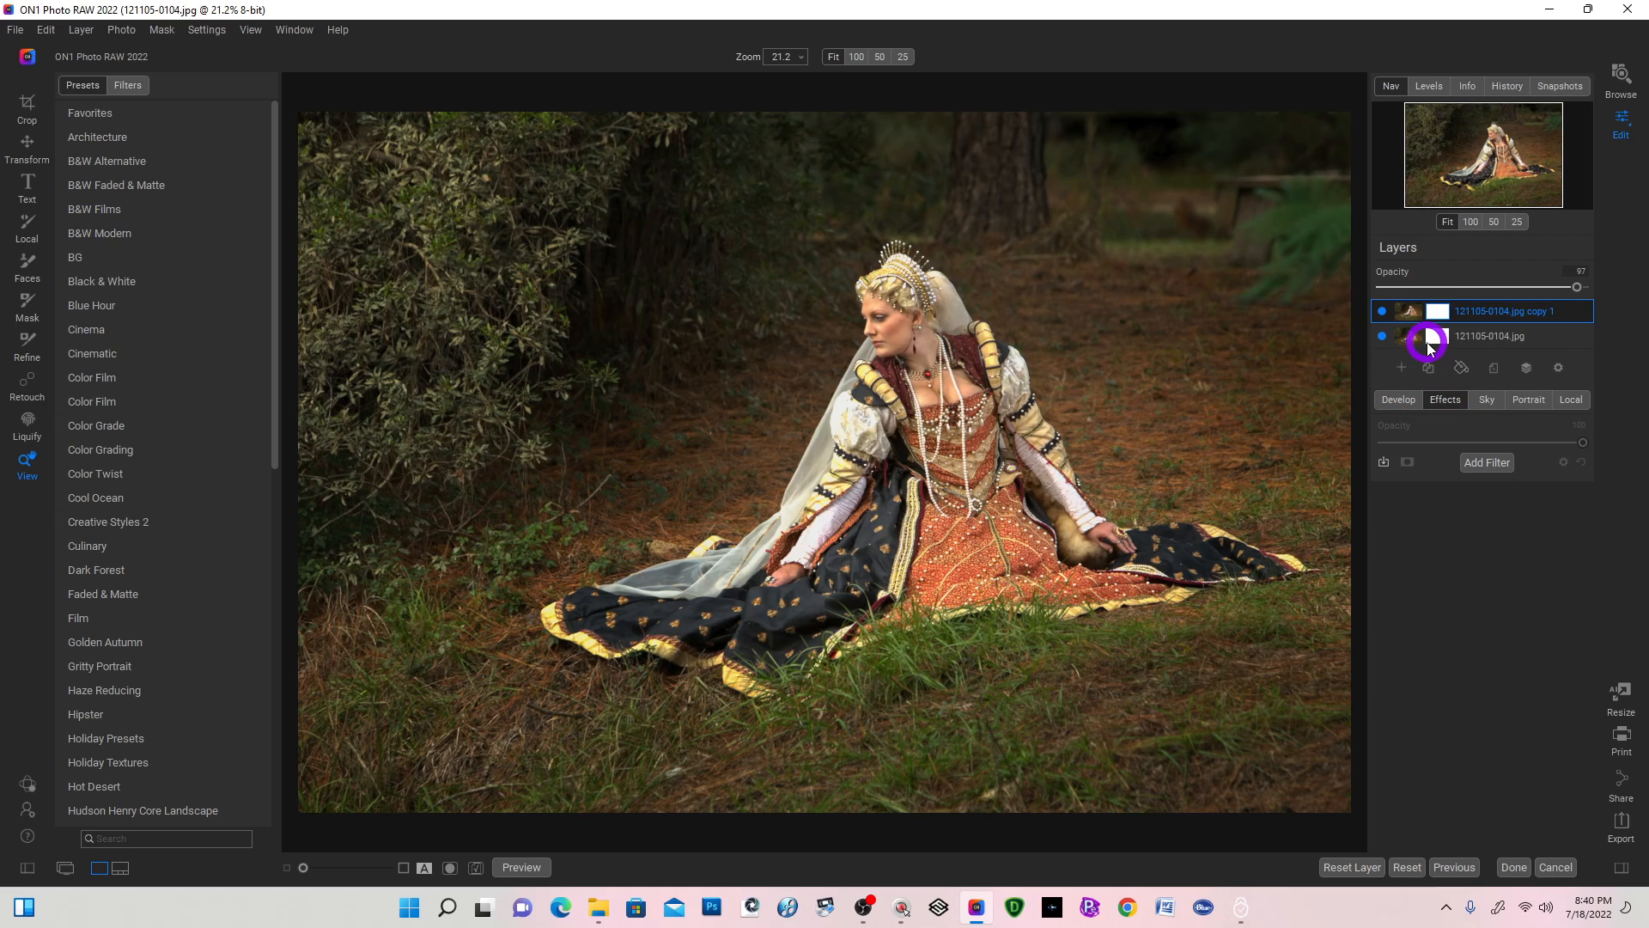
{"action": "left_click", "coordinate": [1382, 336]}
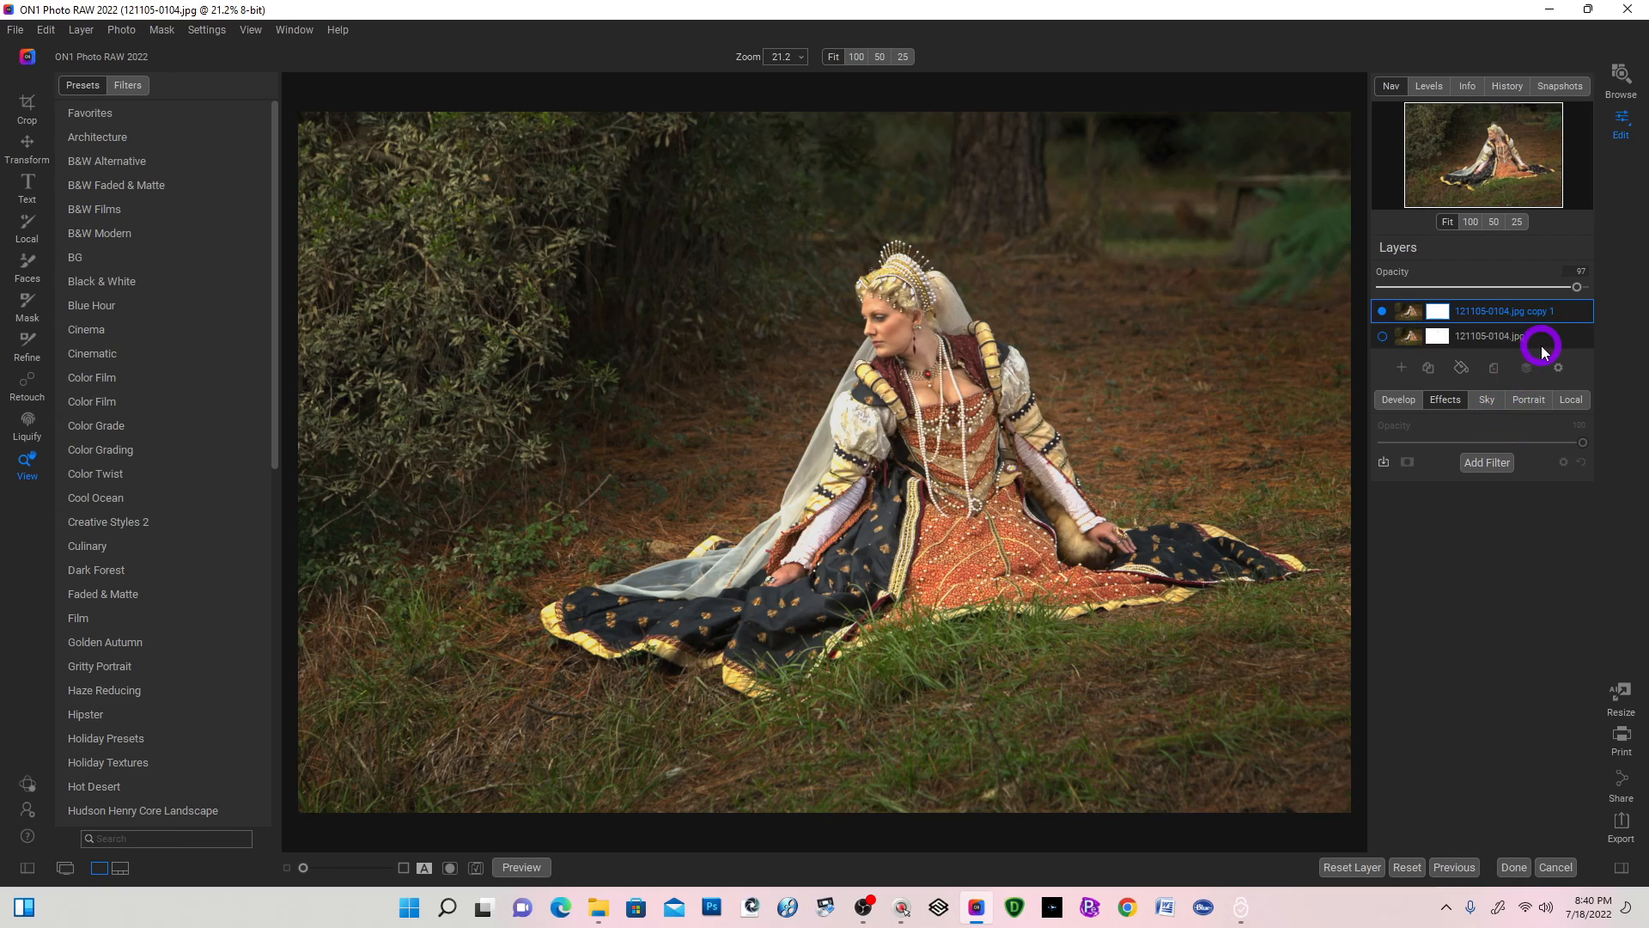
{"action": "left_click", "coordinate": [1492, 314]}
{"action": "left_click", "coordinate": [1440, 402]}
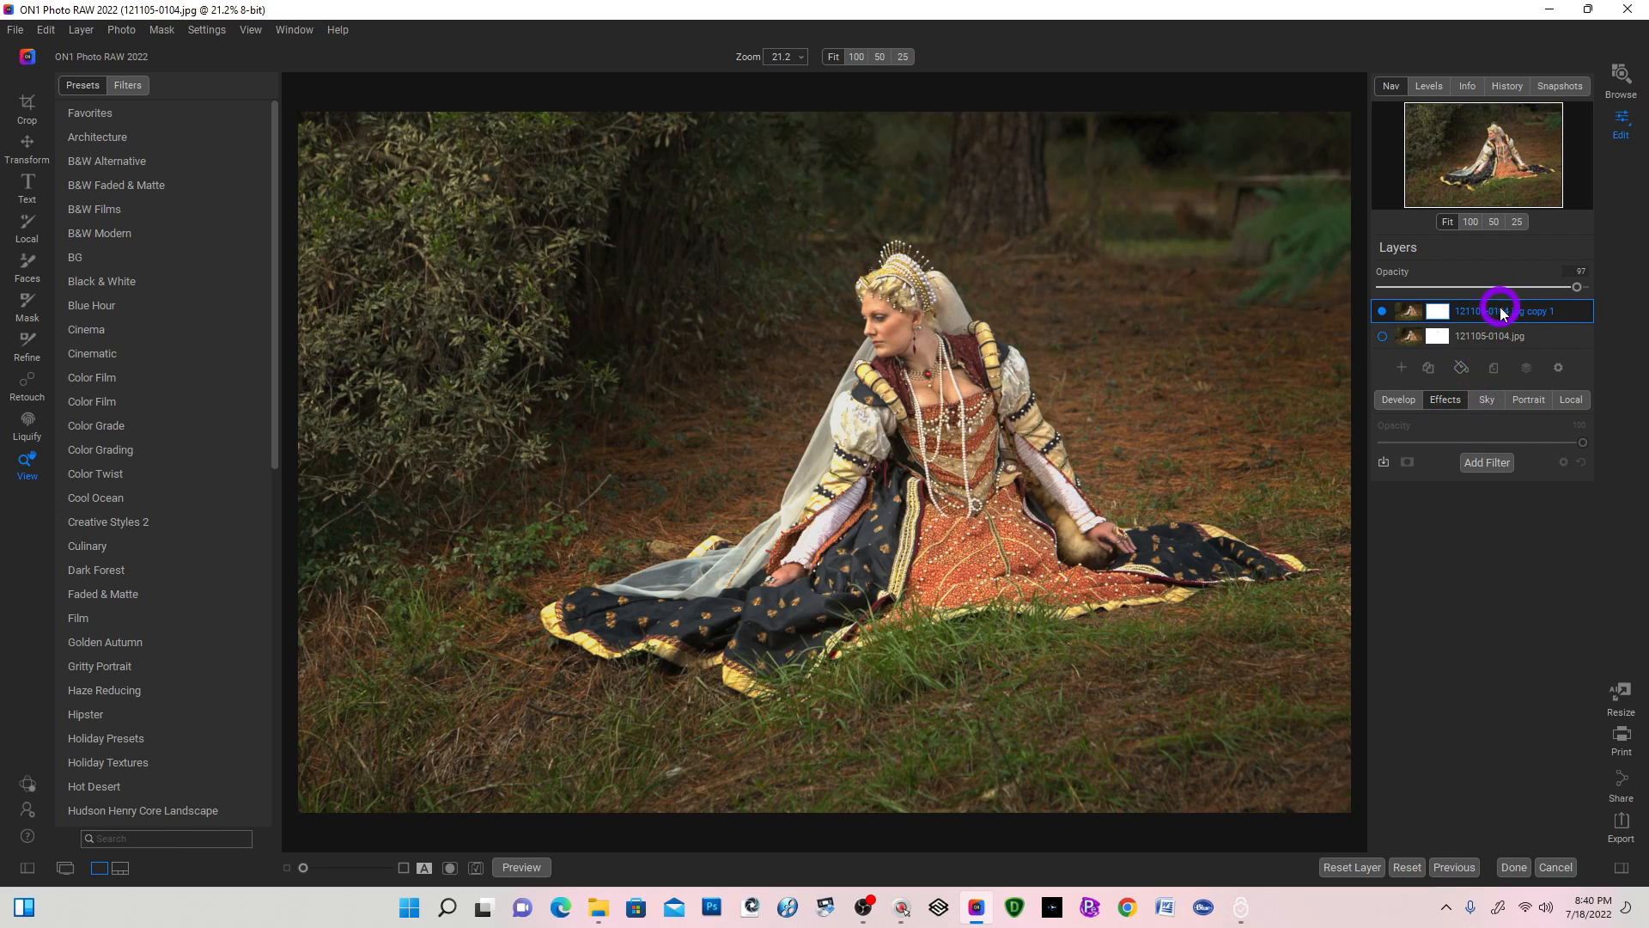
Desaturate the duplicated layer completely by setting its Saturation to -100.
{"action": "left_click", "coordinate": [1398, 400]}
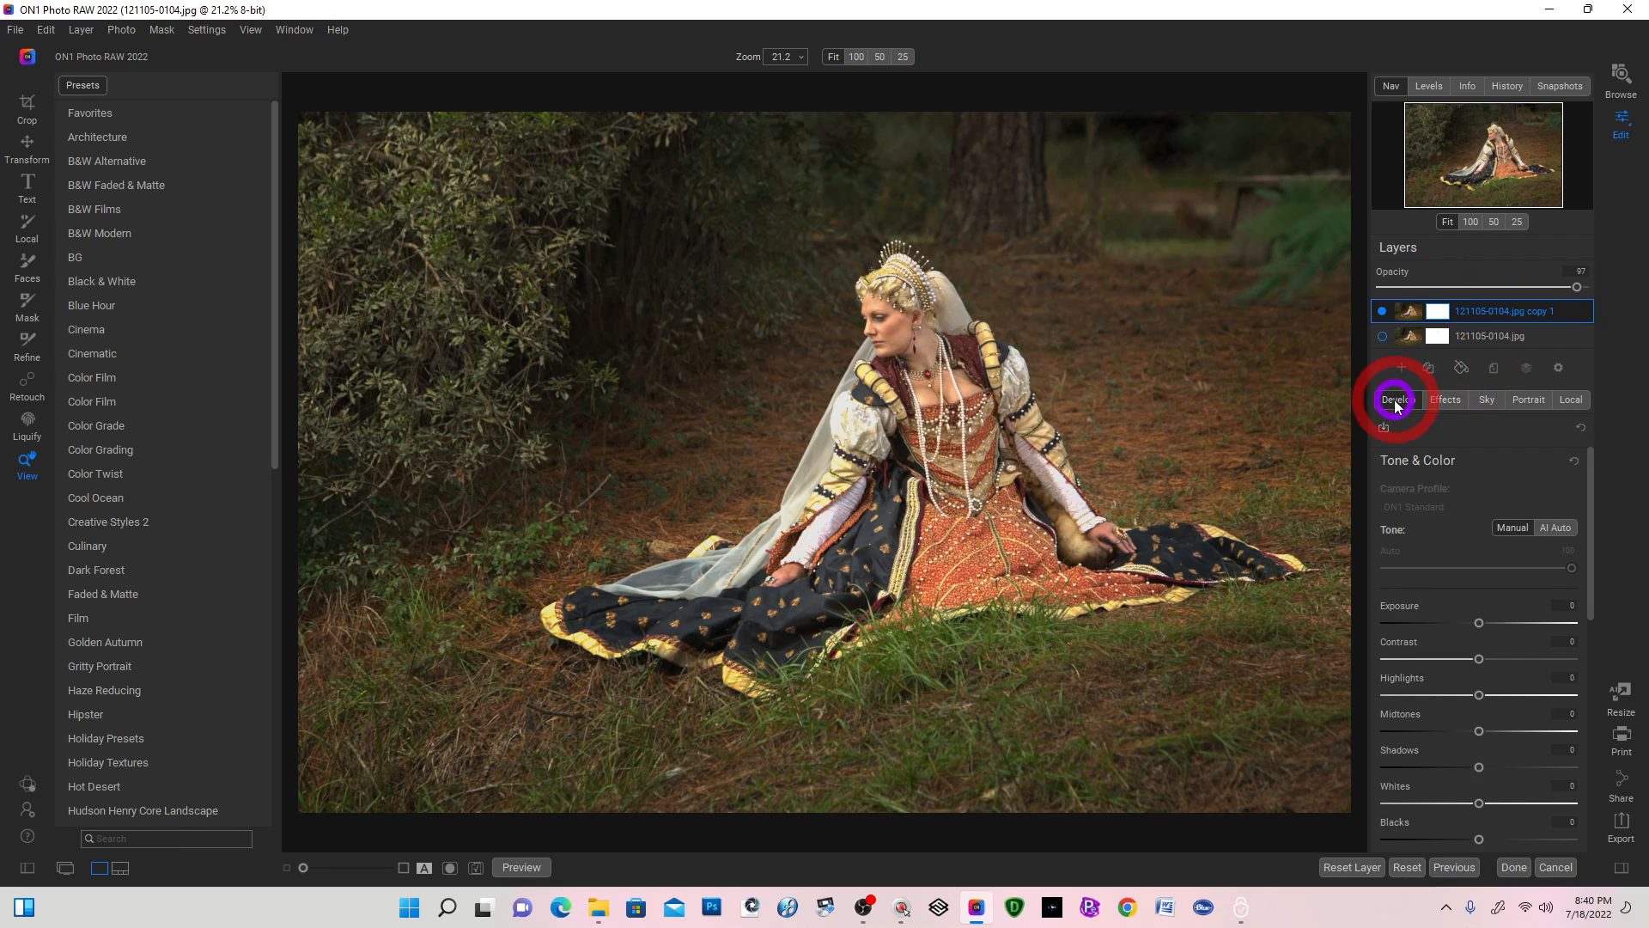
{"action": "scroll", "coordinate": [1461, 655], "scroll_direction": "down", "scroll_amount": 3}
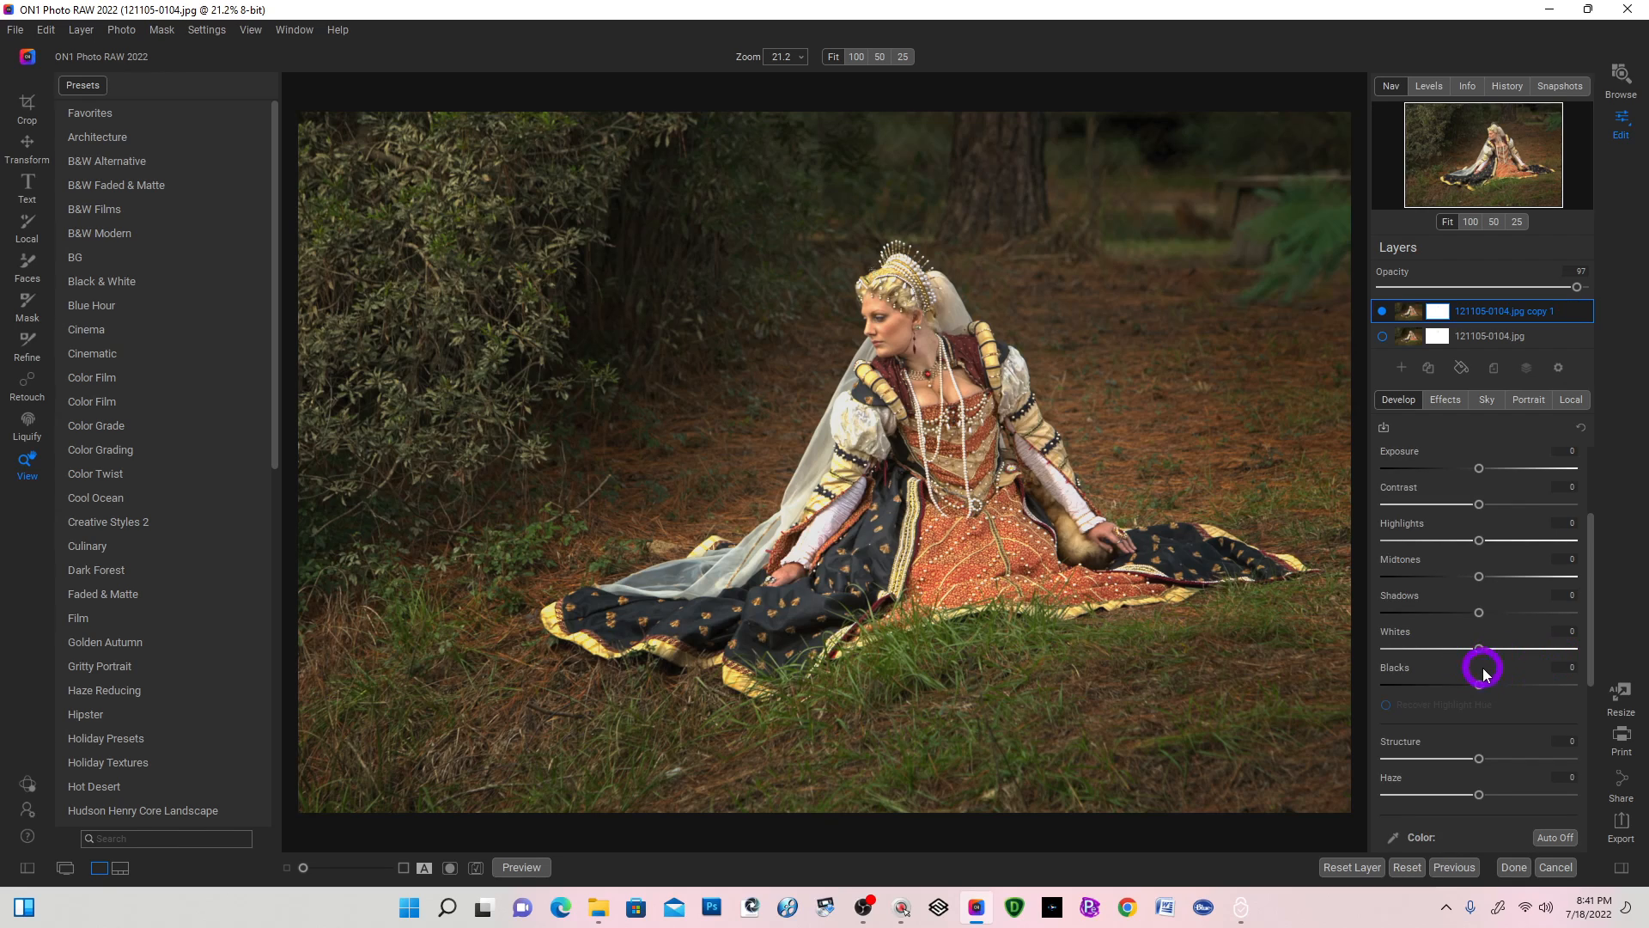
{"action": "scroll", "coordinate": [1484, 670], "scroll_direction": "down", "scroll_amount": 1}
{"action": "scroll", "coordinate": [1484, 668], "scroll_direction": "down", "scroll_amount": 3}
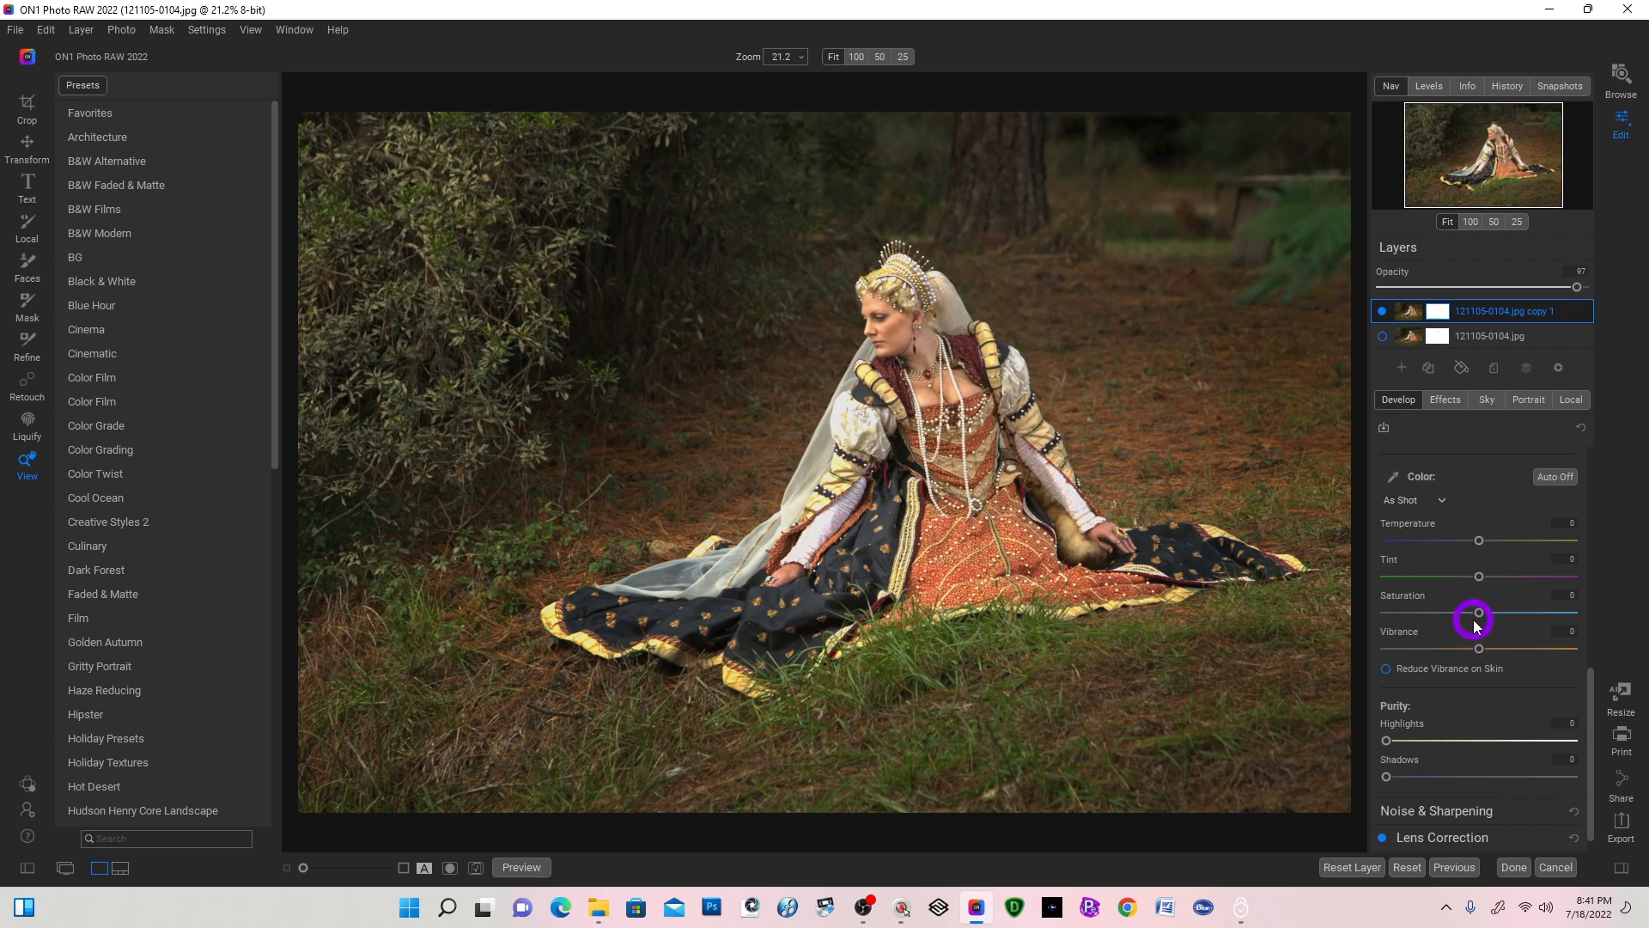
{"action": "left_click_drag", "start_coordinate": [1477, 612], "coordinate": [1371, 612]}
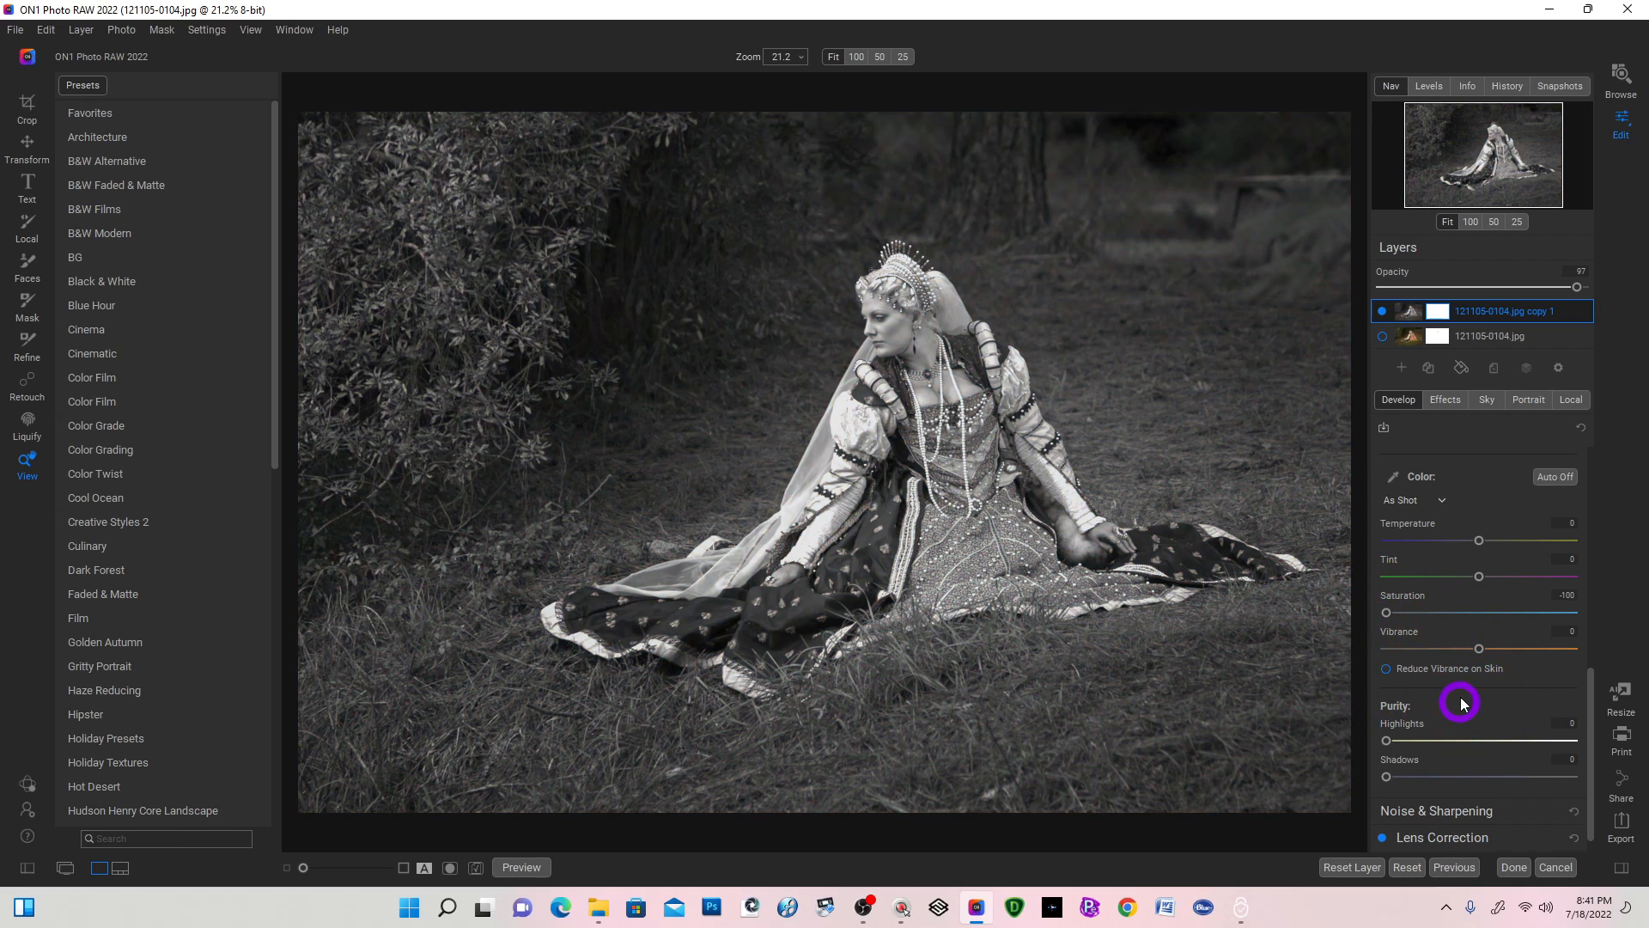
Boost the monochrome copy's contrast by setting Whites to 16 and Blacks to -14.
{"action": "scroll", "coordinate": [1462, 692], "scroll_direction": "up", "scroll_amount": 2}
{"action": "scroll", "coordinate": [1462, 688], "scroll_direction": "up", "scroll_amount": 1}
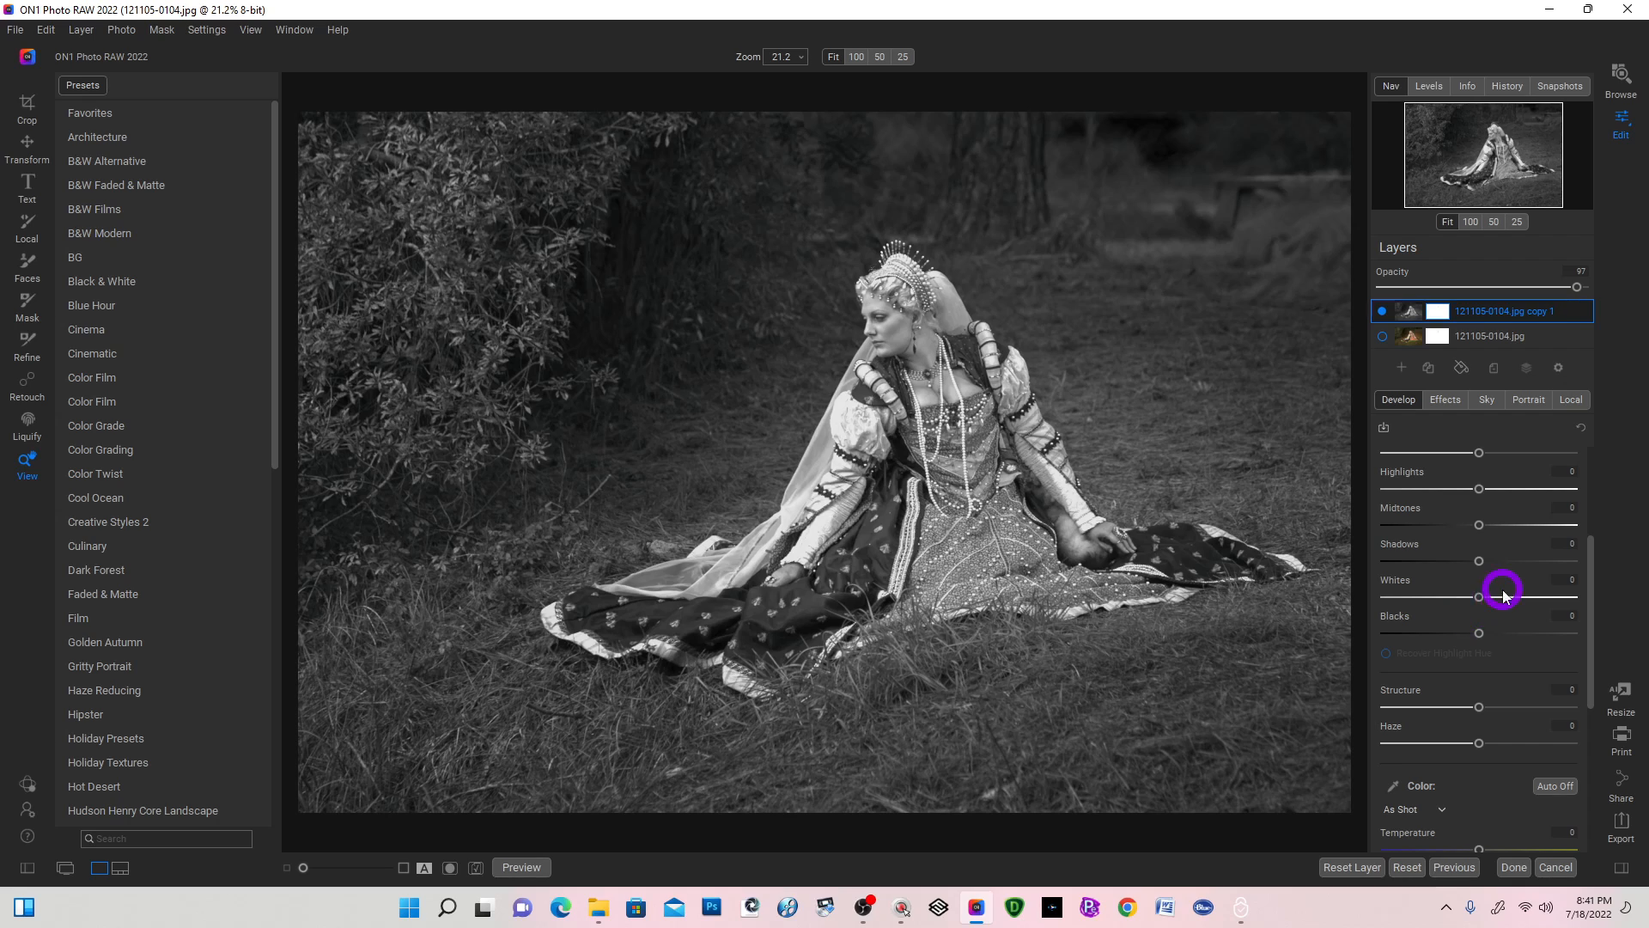
{"action": "left_click_drag", "start_coordinate": [1483, 597], "coordinate": [1469, 633]}
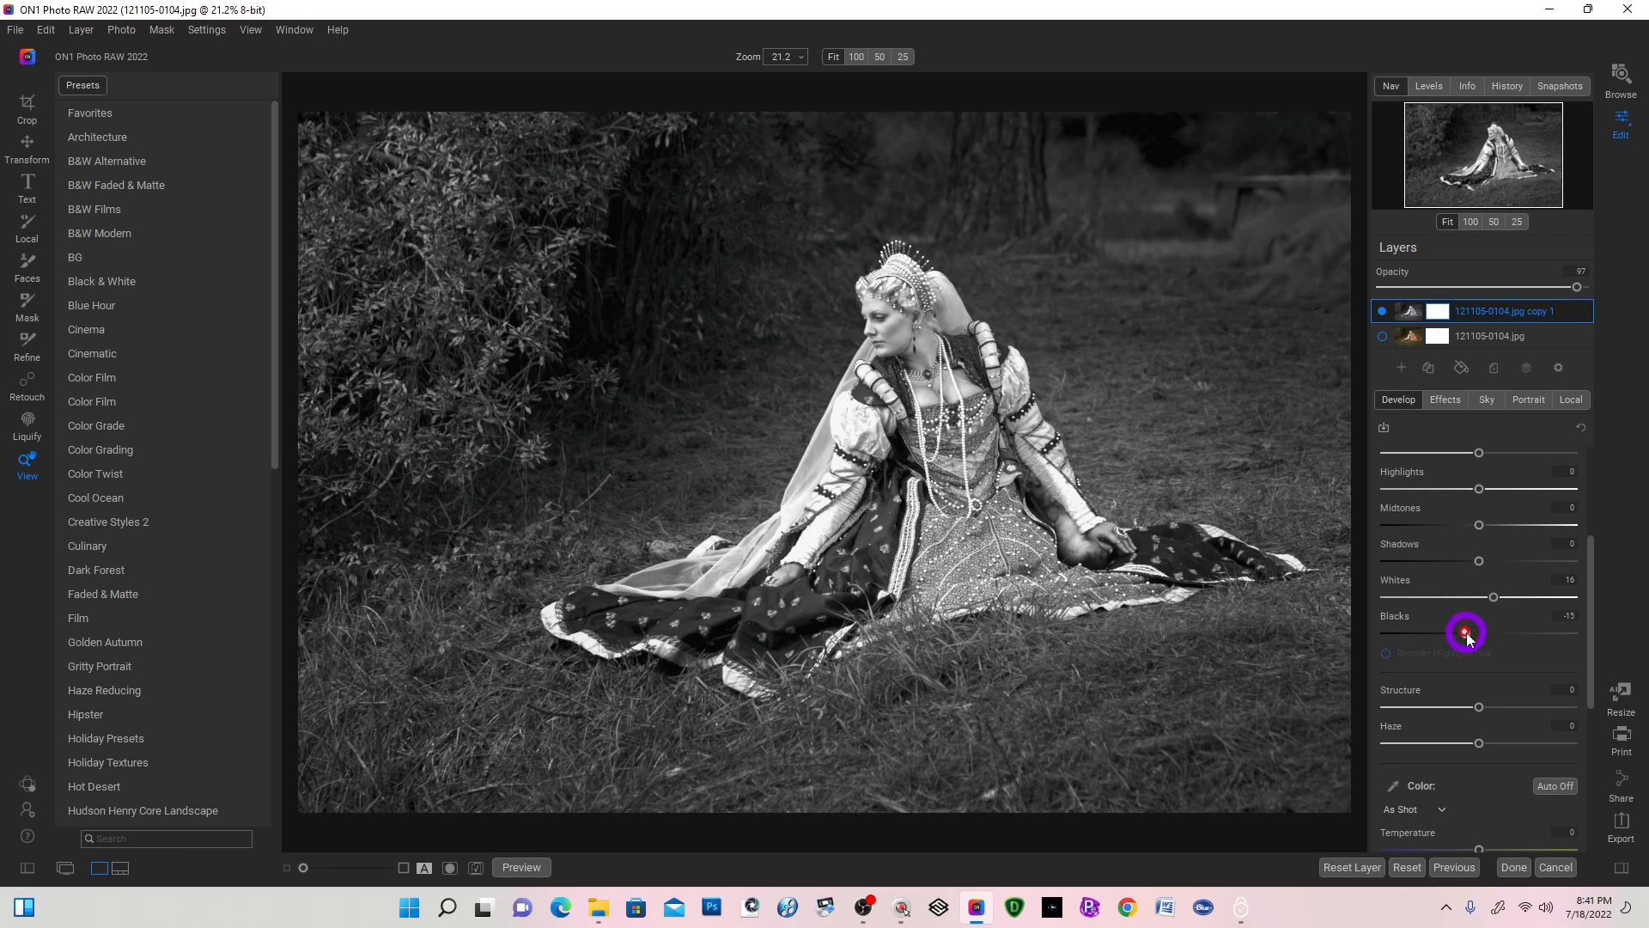
{"action": "left_click", "coordinate": [1484, 315]}
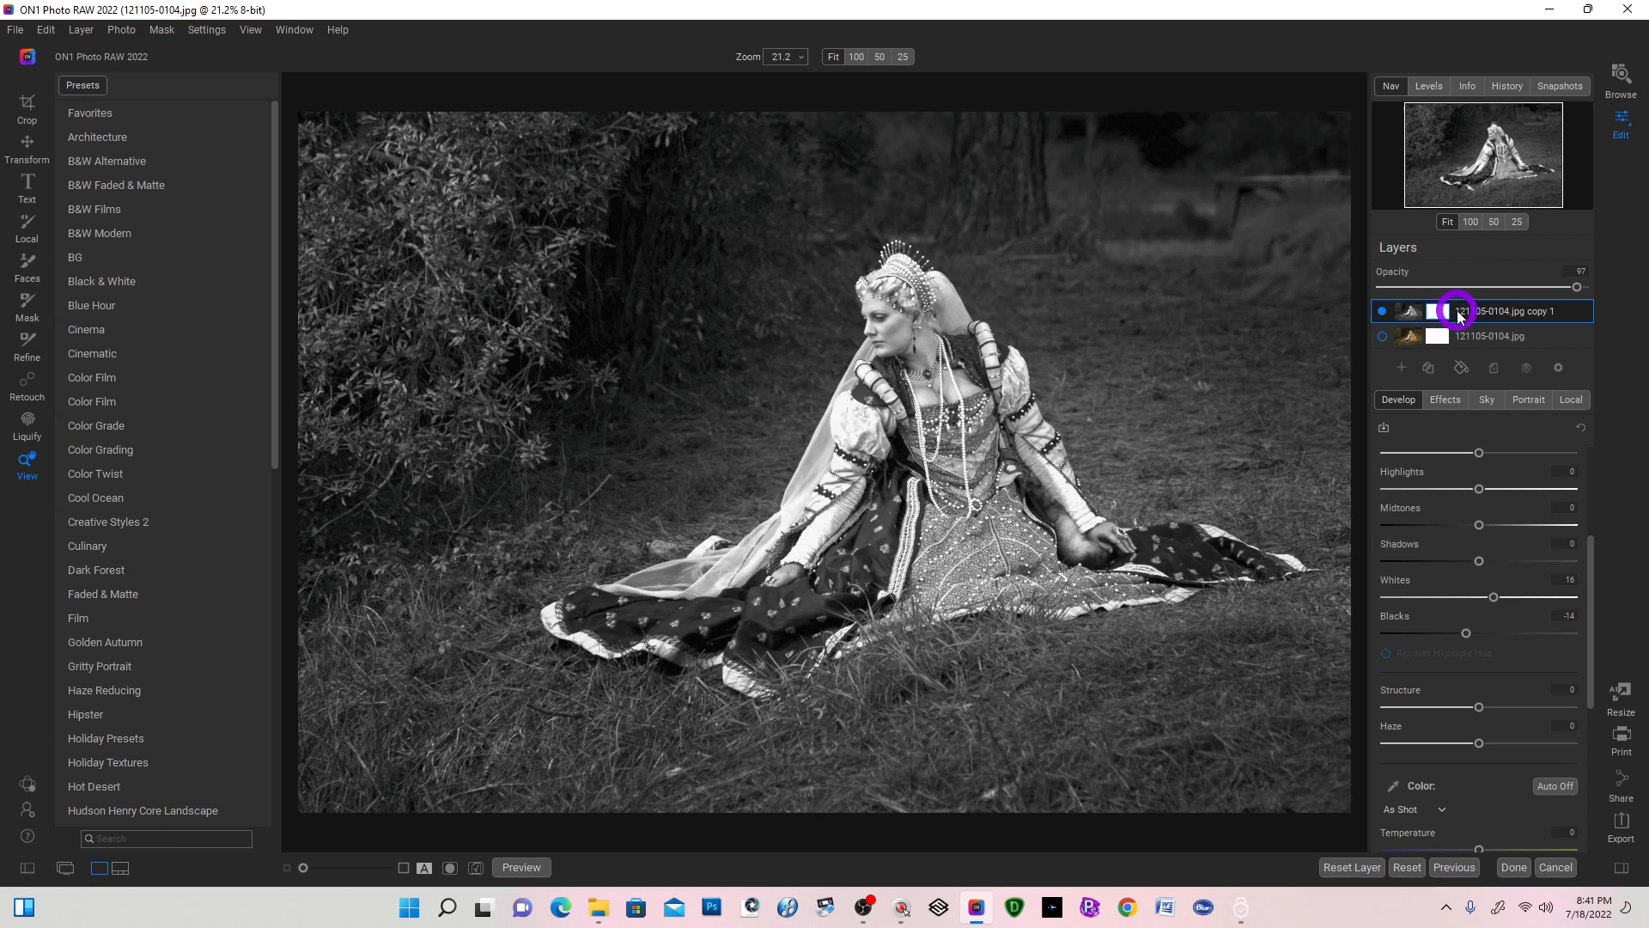
Duplicate the black-and-white layer.
{"action": "right_click", "coordinate": [1470, 317]}
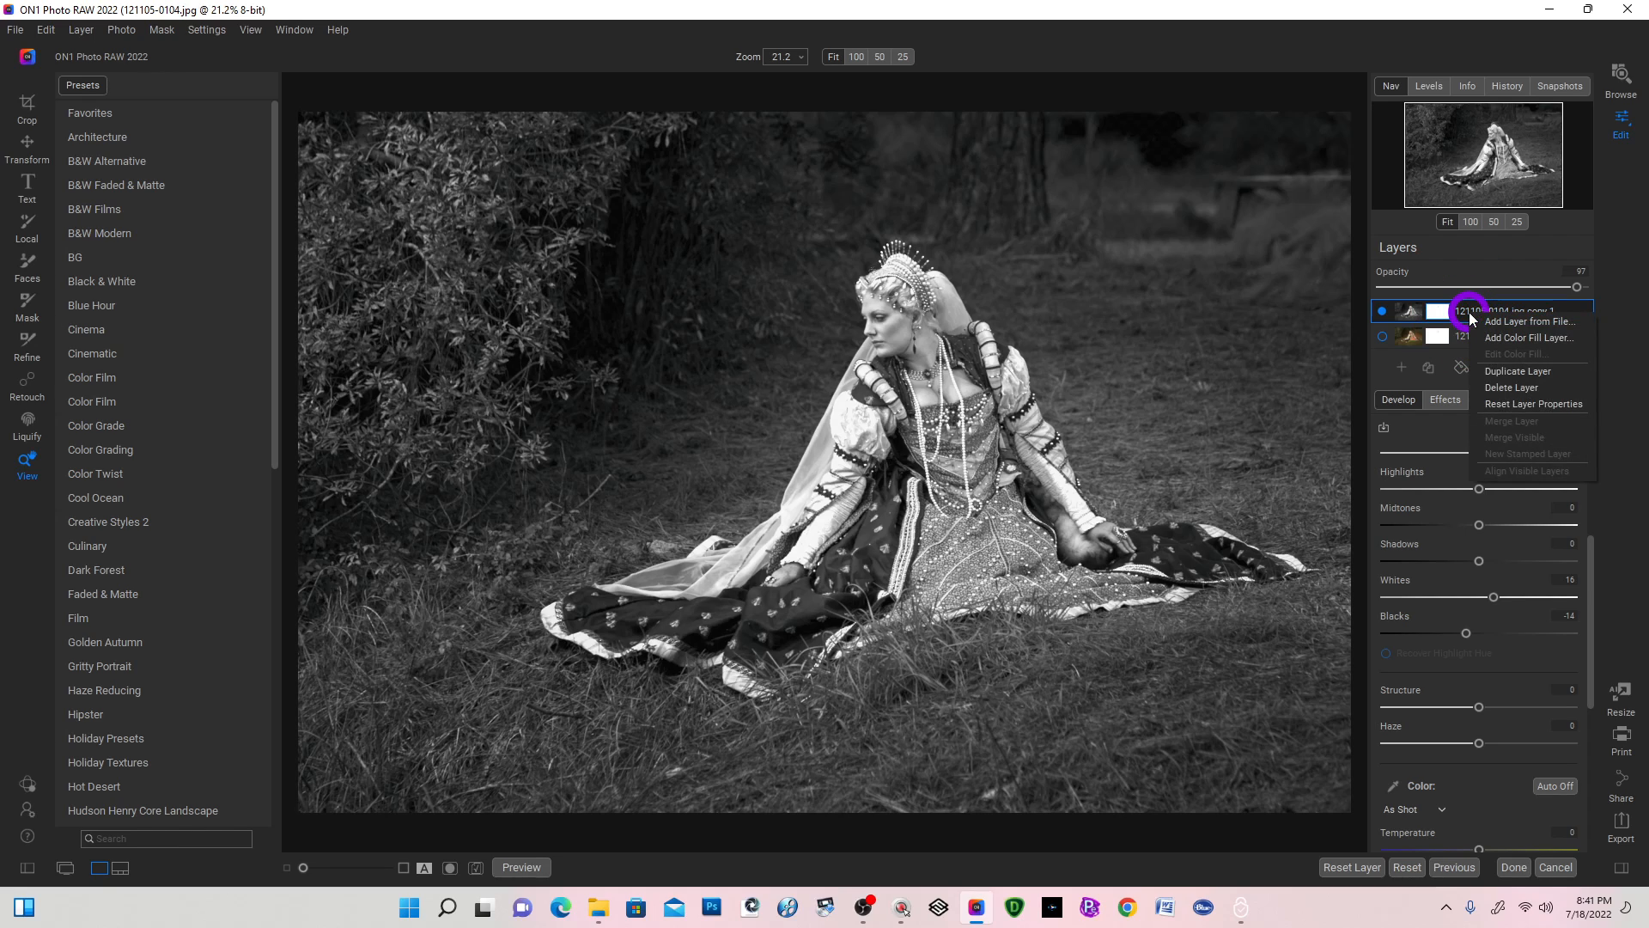
{"action": "left_click", "coordinate": [1428, 376]}
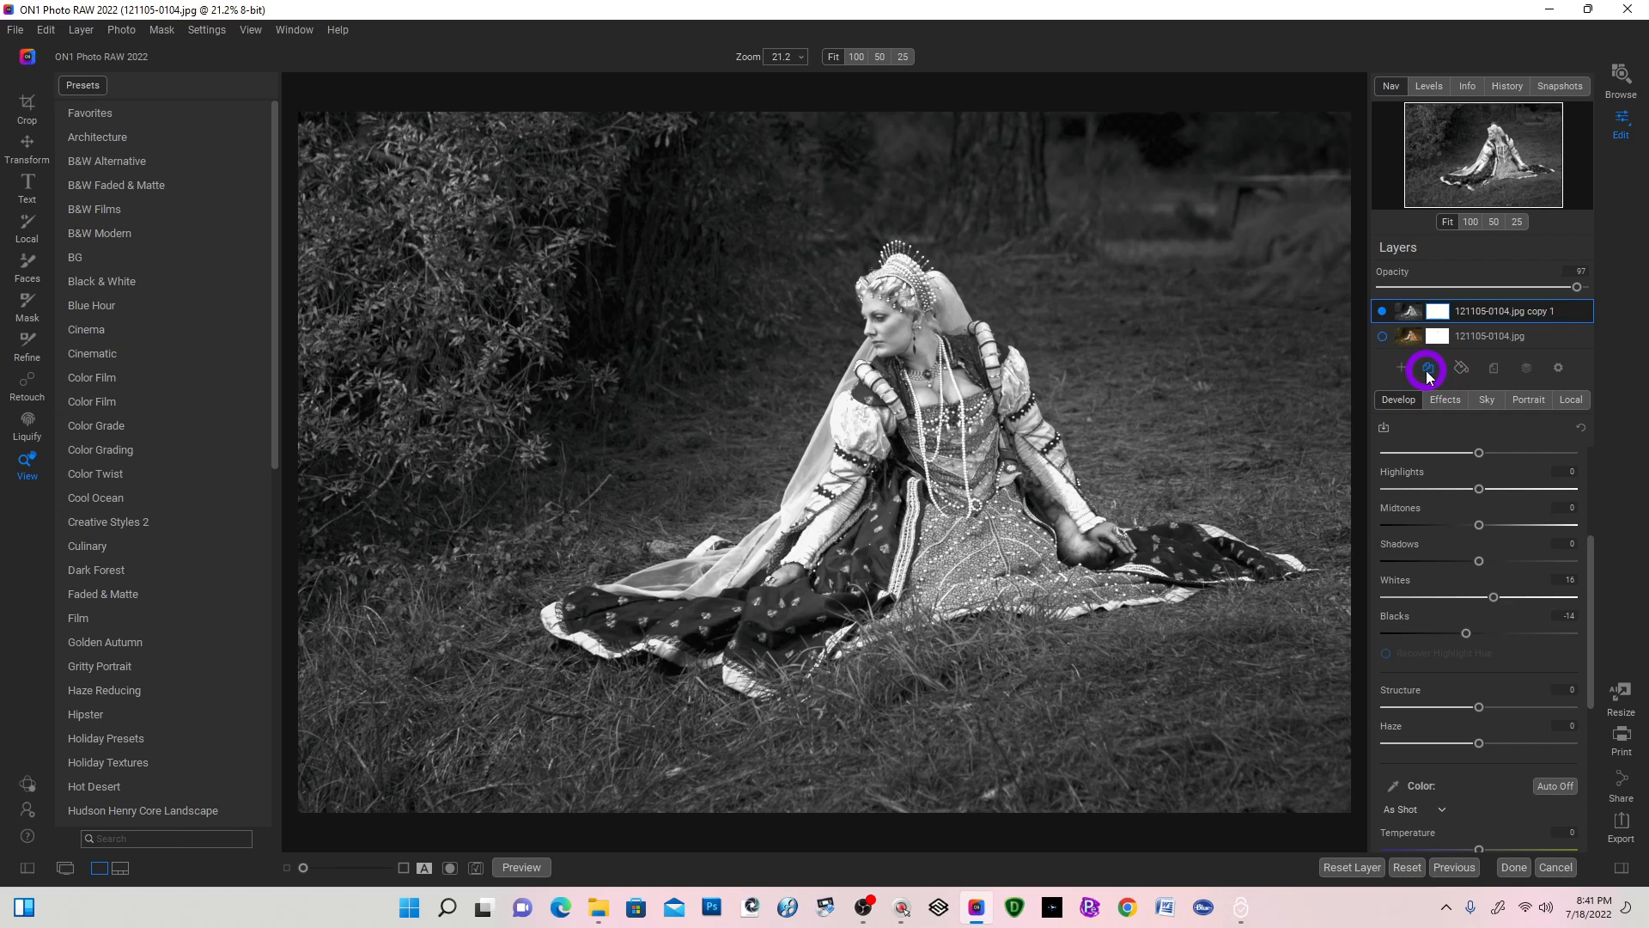
{"action": "left_click", "coordinate": [1428, 371]}
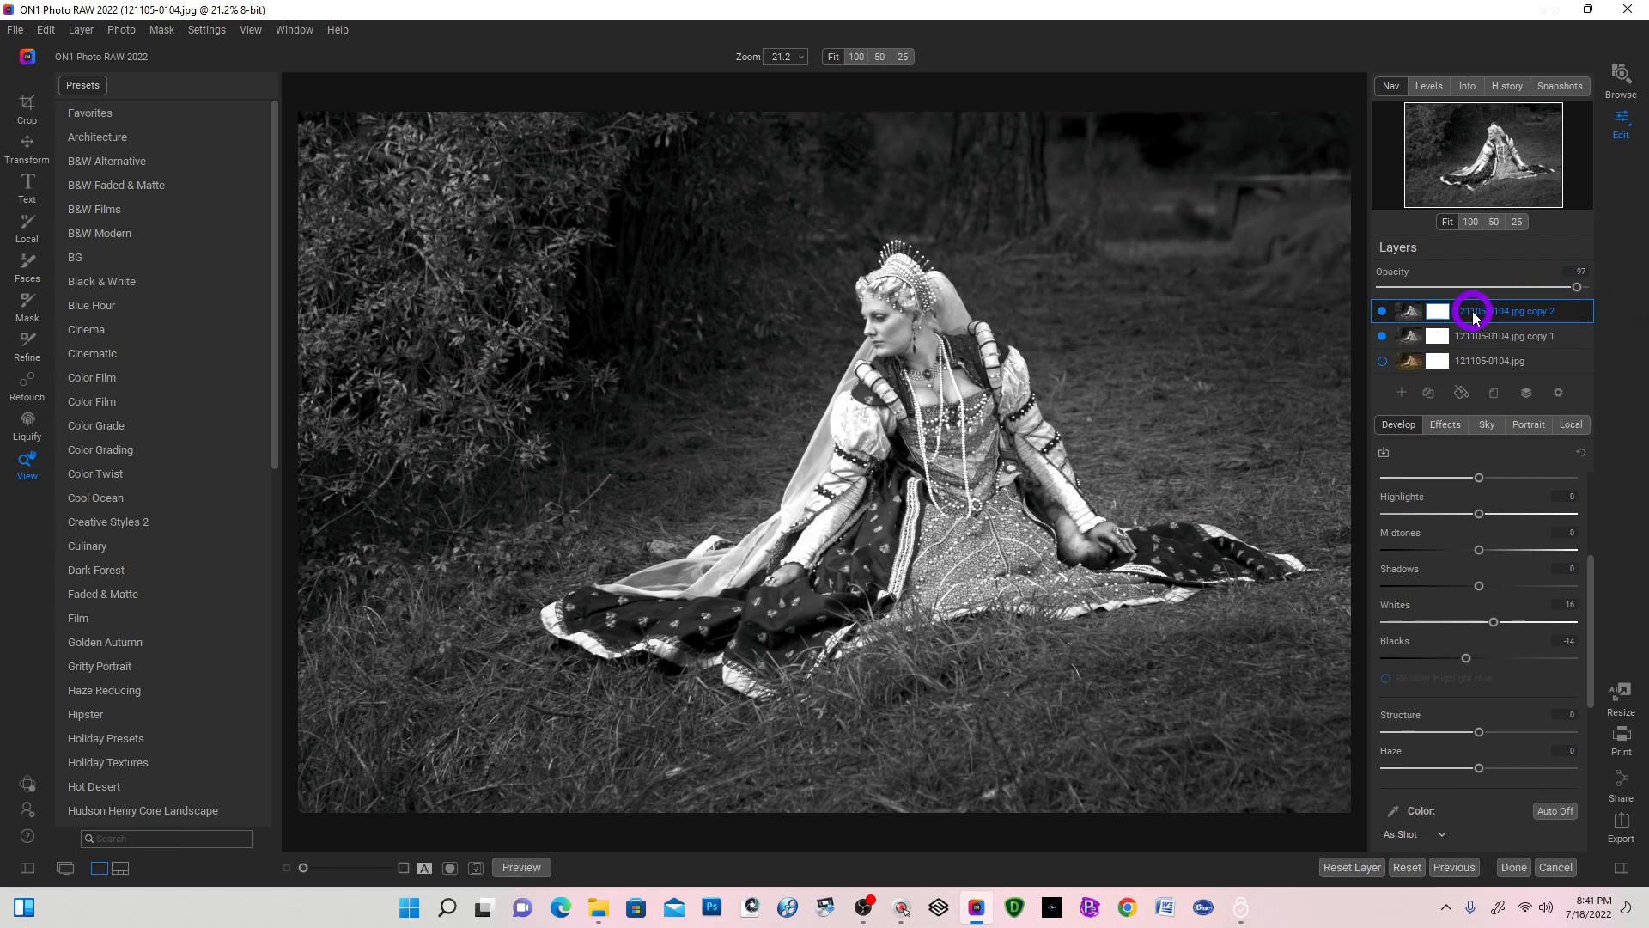
Add a Curves filter to the new top layer and apply its Invert style.
{"action": "left_click", "coordinate": [1458, 425]}
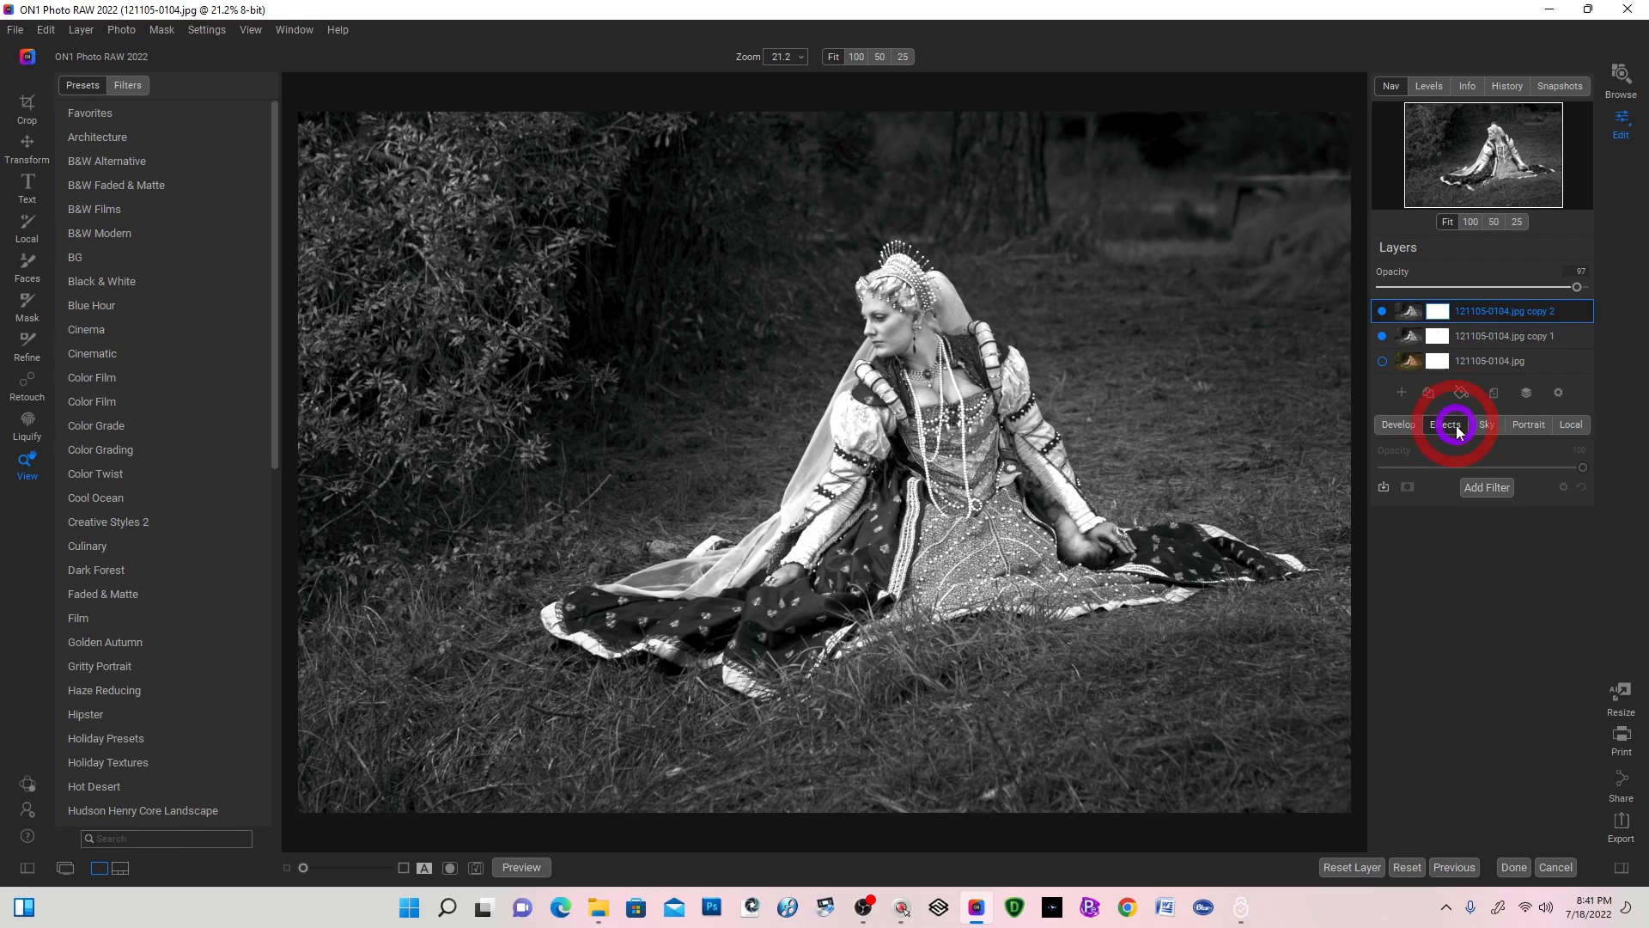
{"action": "left_click", "coordinate": [1487, 487]}
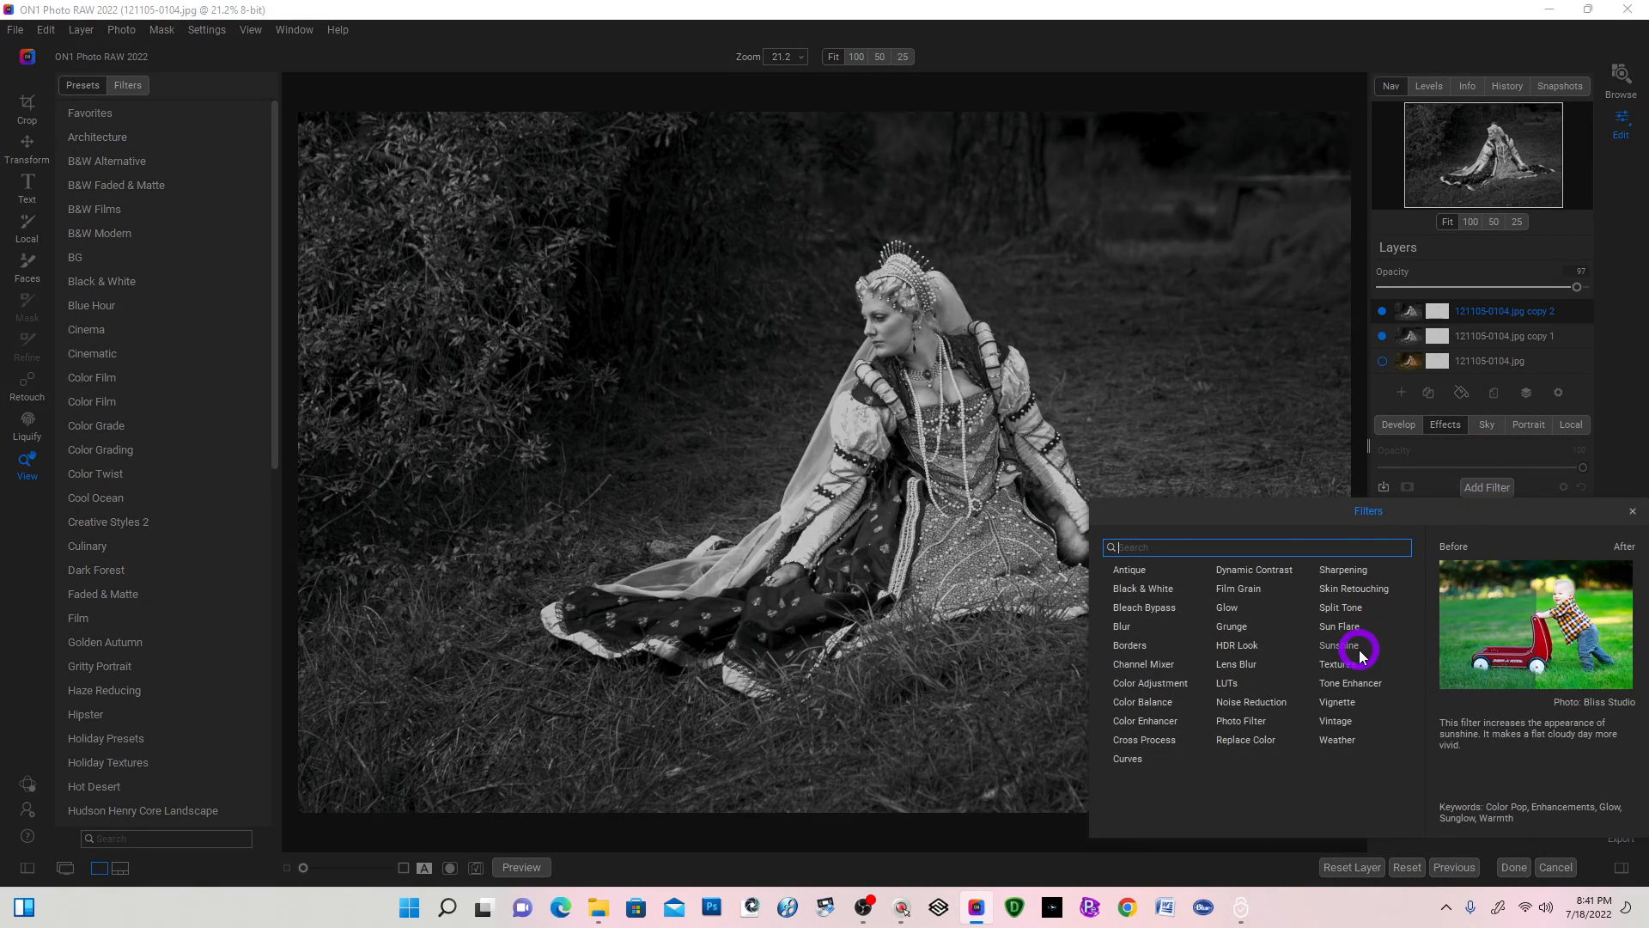
{"action": "left_click", "coordinate": [1129, 759]}
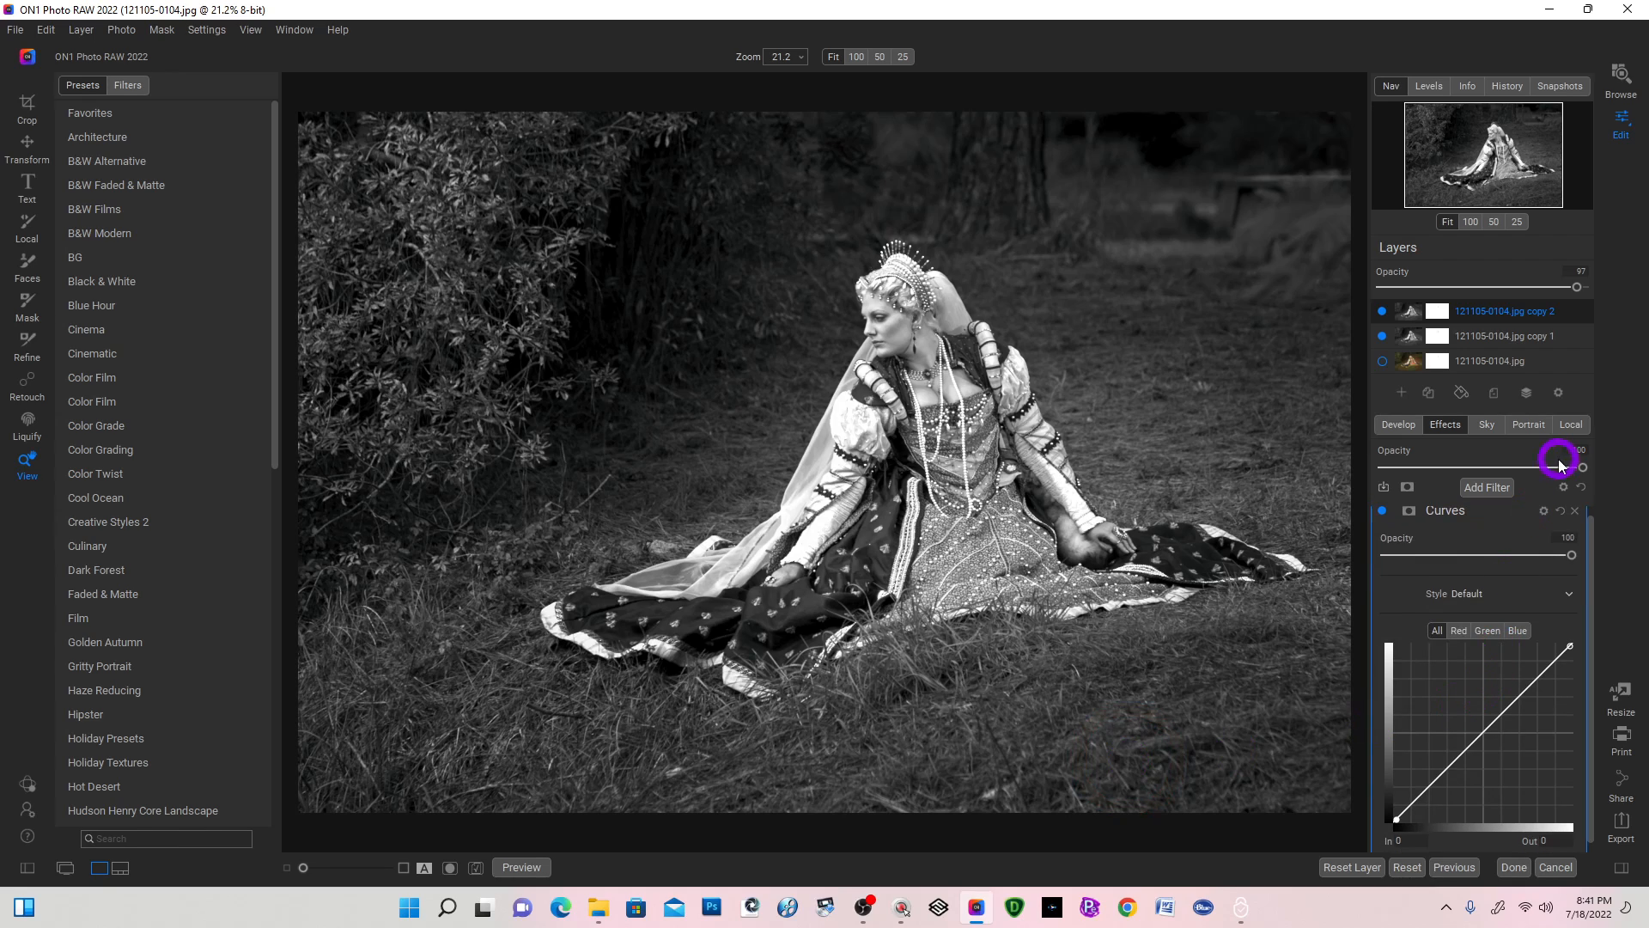
{"action": "left_click", "coordinate": [1470, 595]}
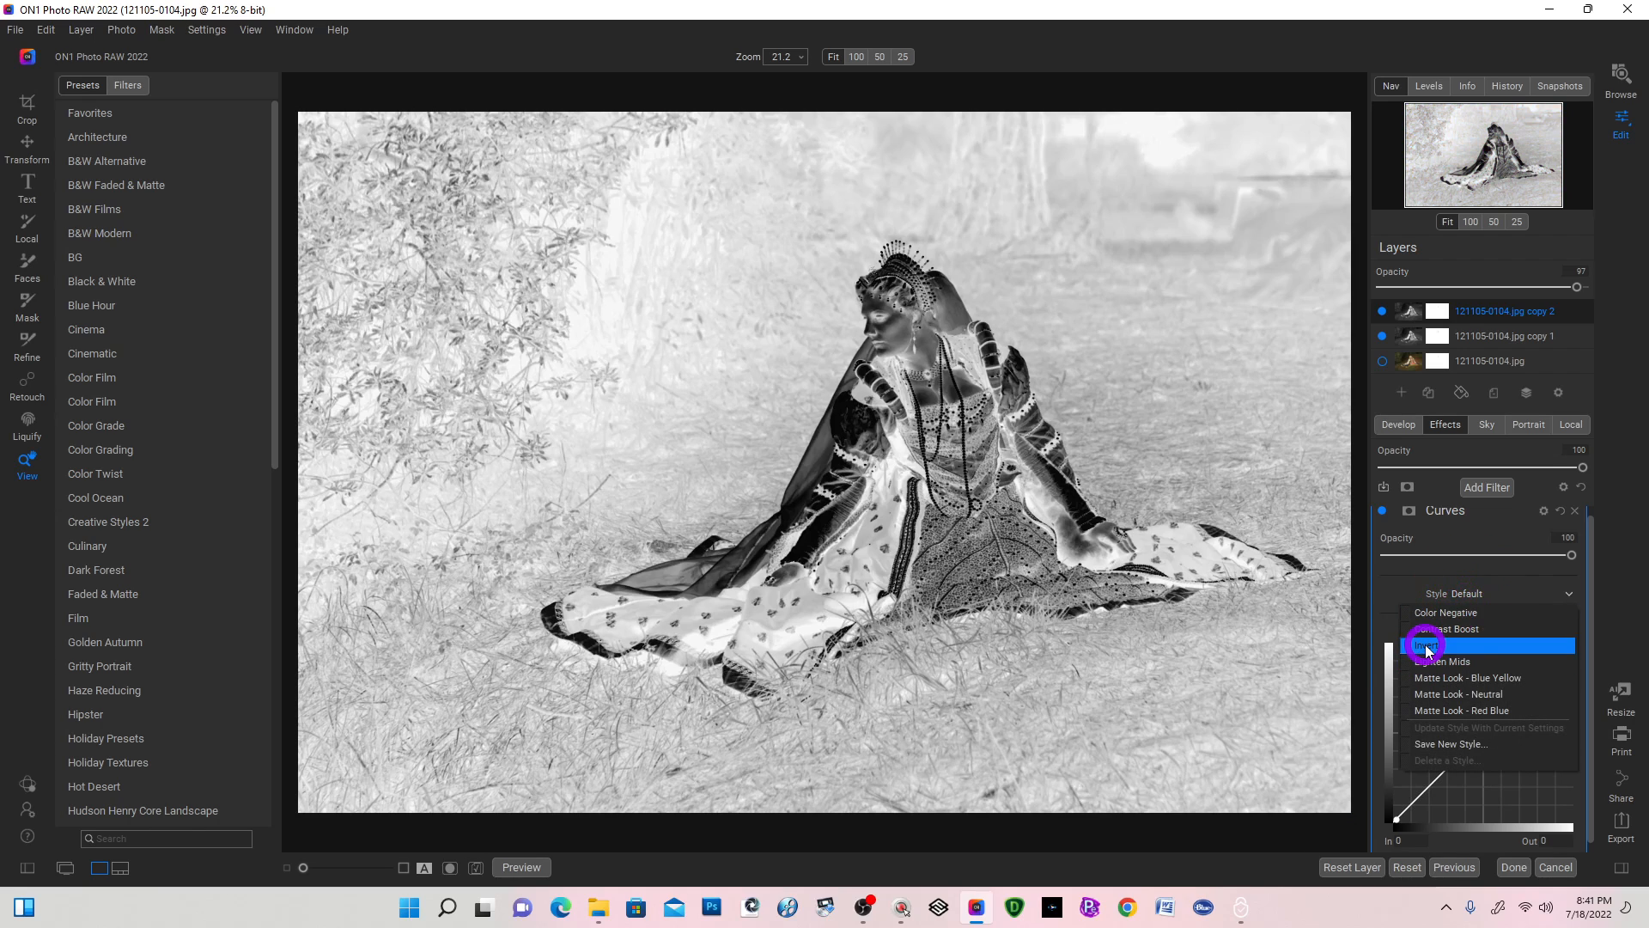
{"action": "left_click", "coordinate": [1412, 646]}
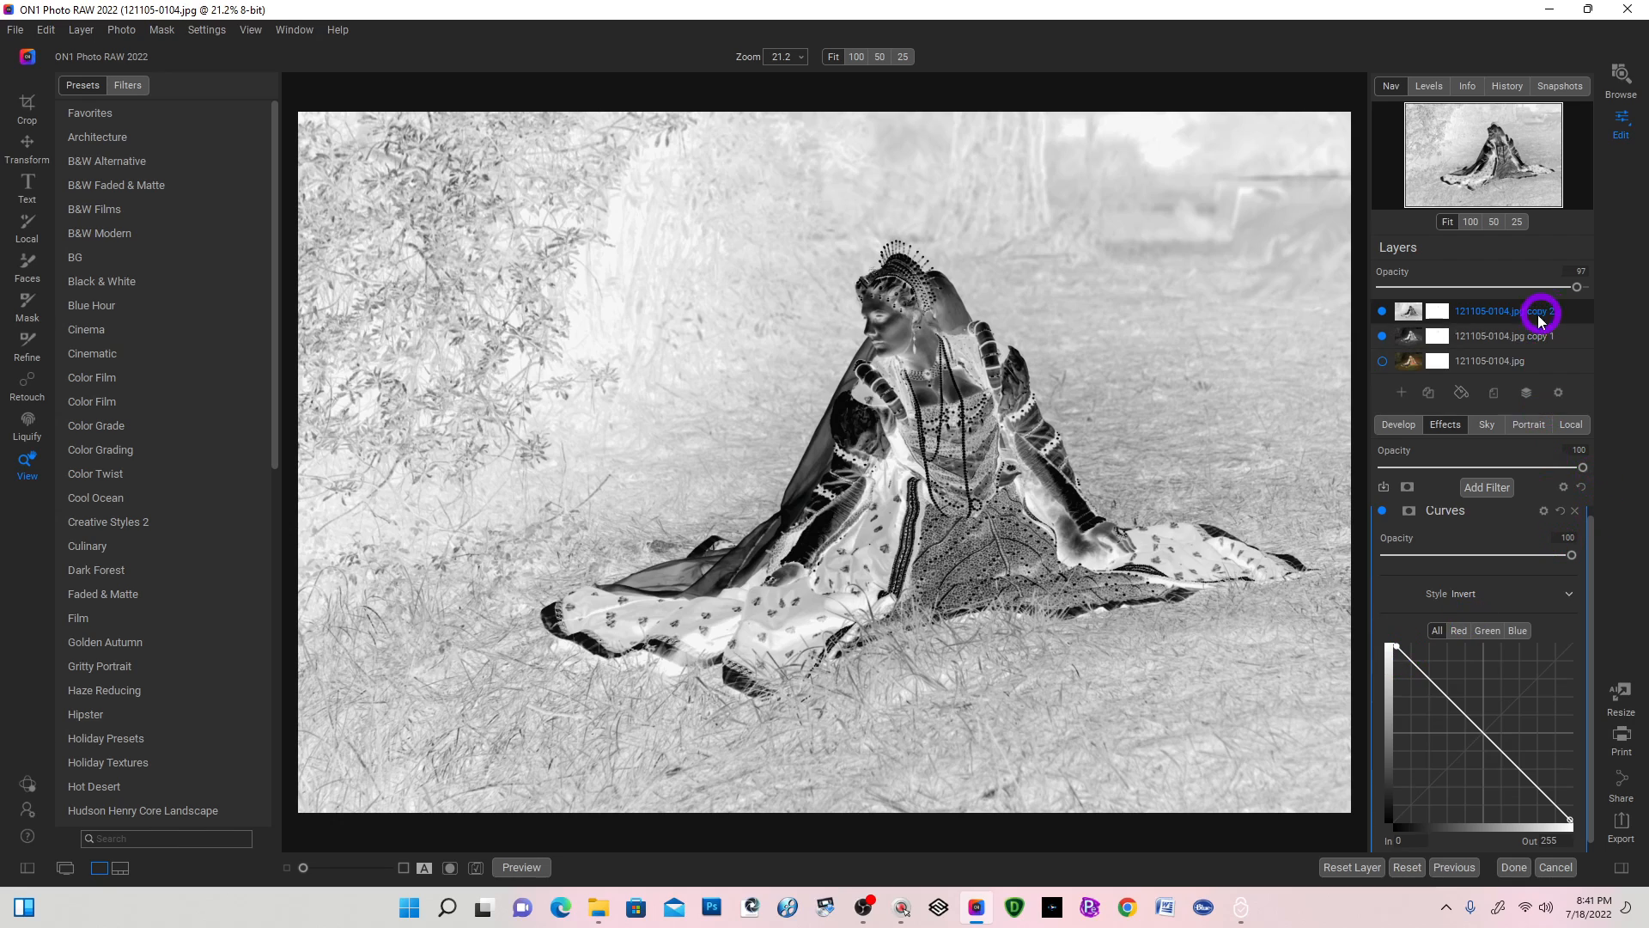
Set the inverted layer's blend mode to Color Dodge and add a Blur filter of the Gaussian type.
{"action": "left_click", "coordinate": [1559, 394]}
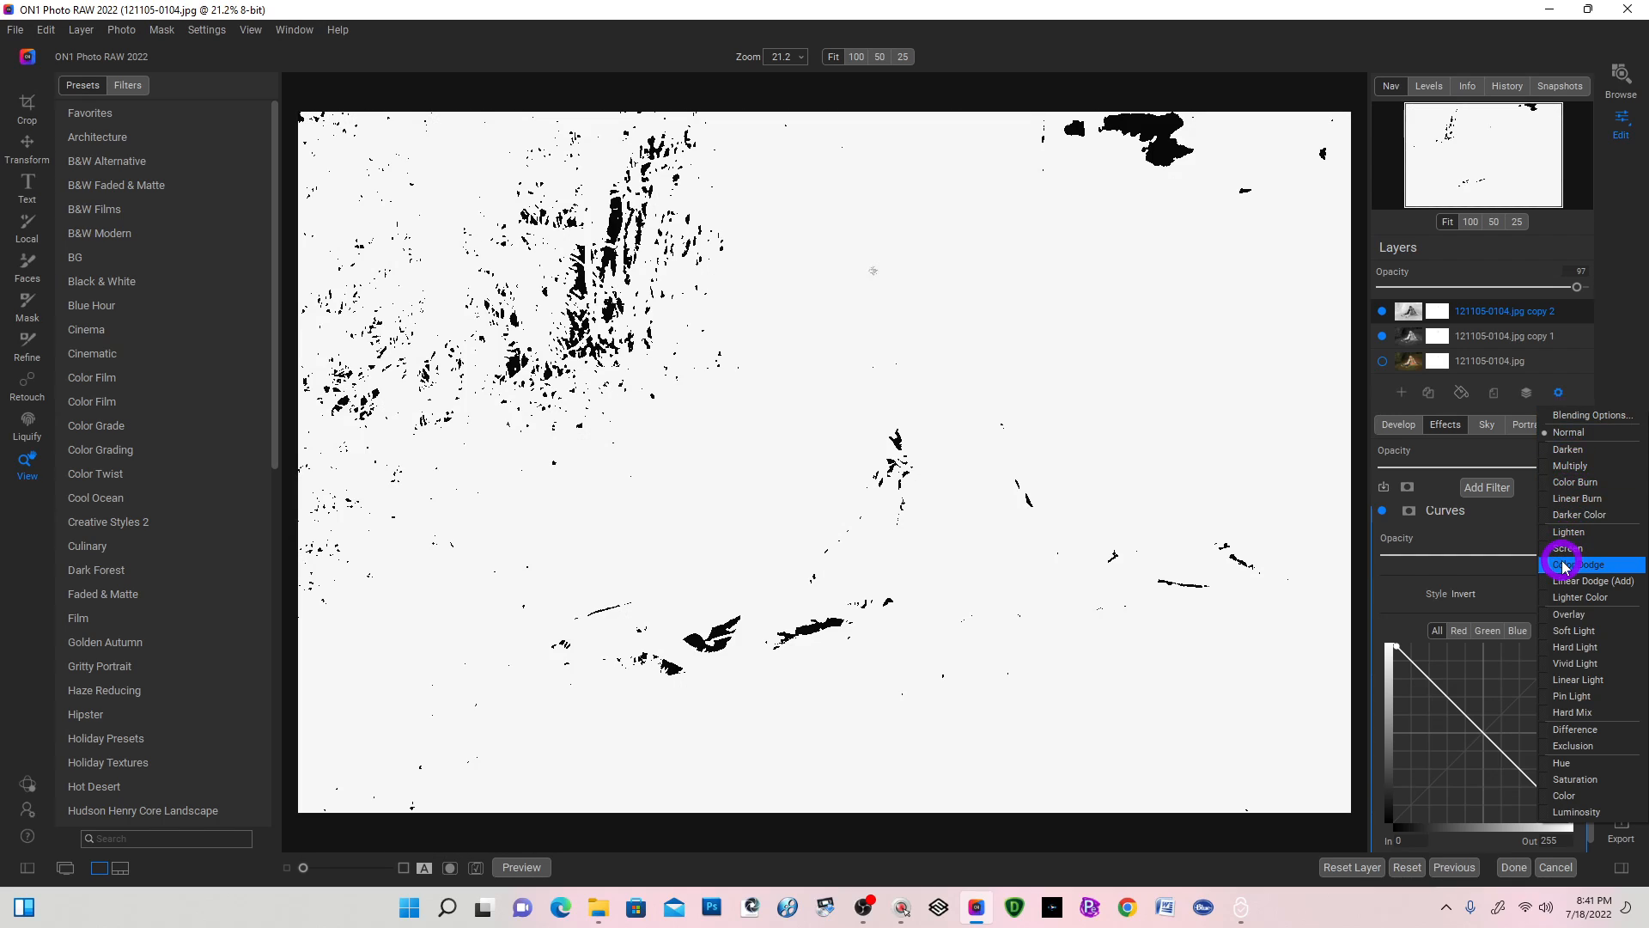
{"action": "left_click", "coordinate": [1563, 565]}
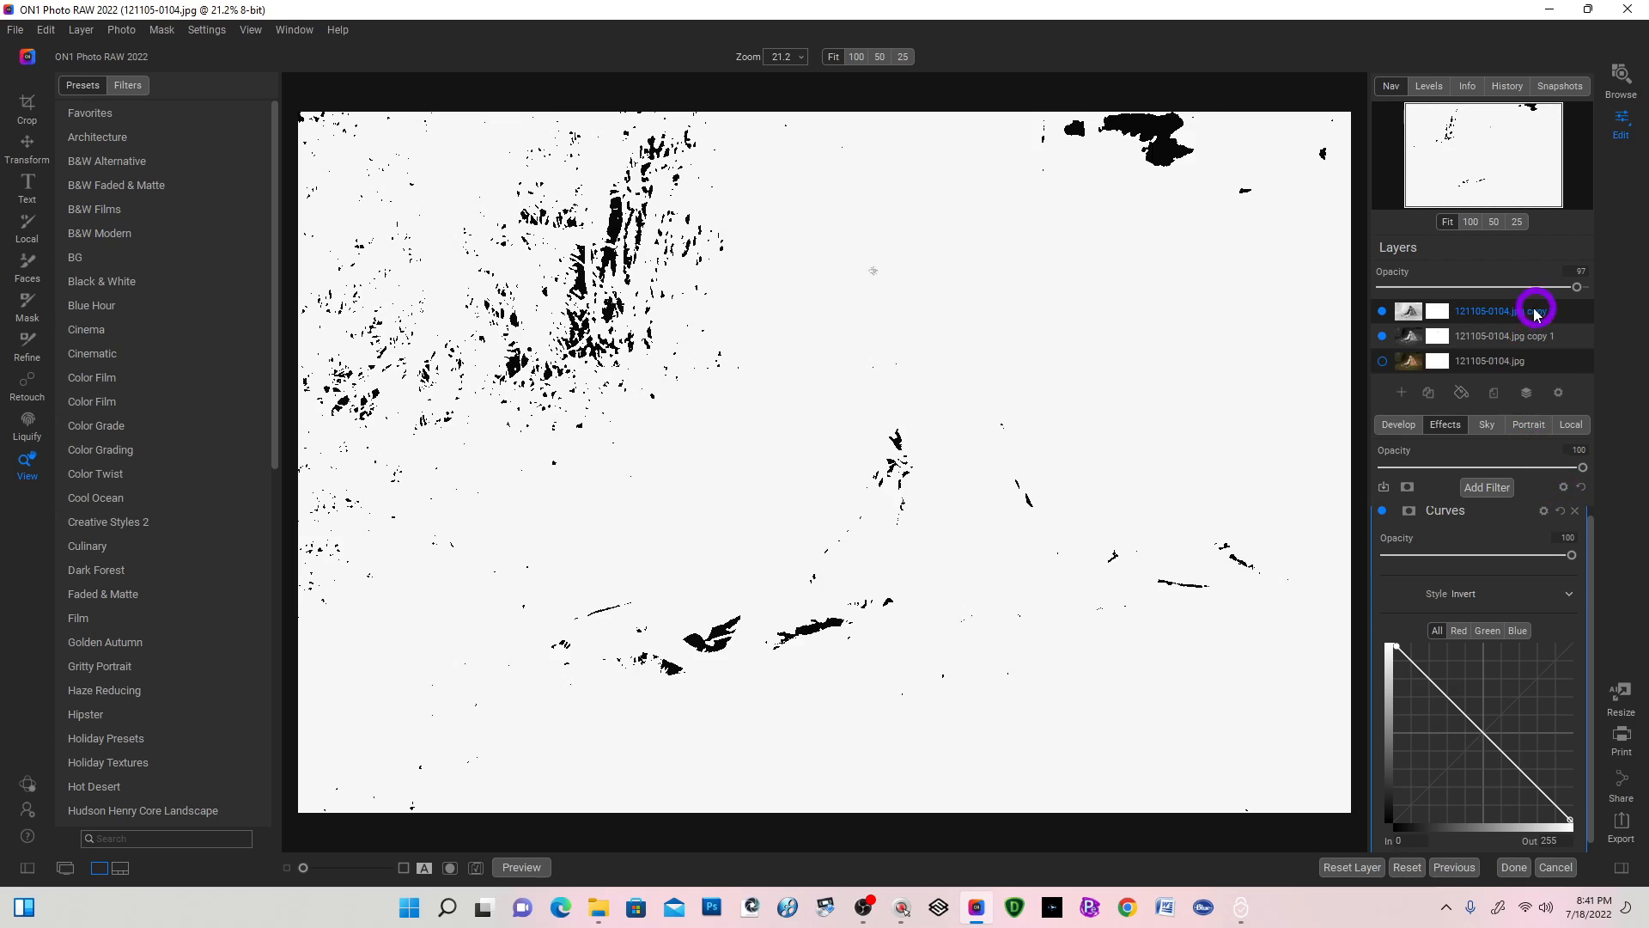
{"action": "left_click", "coordinate": [1488, 490]}
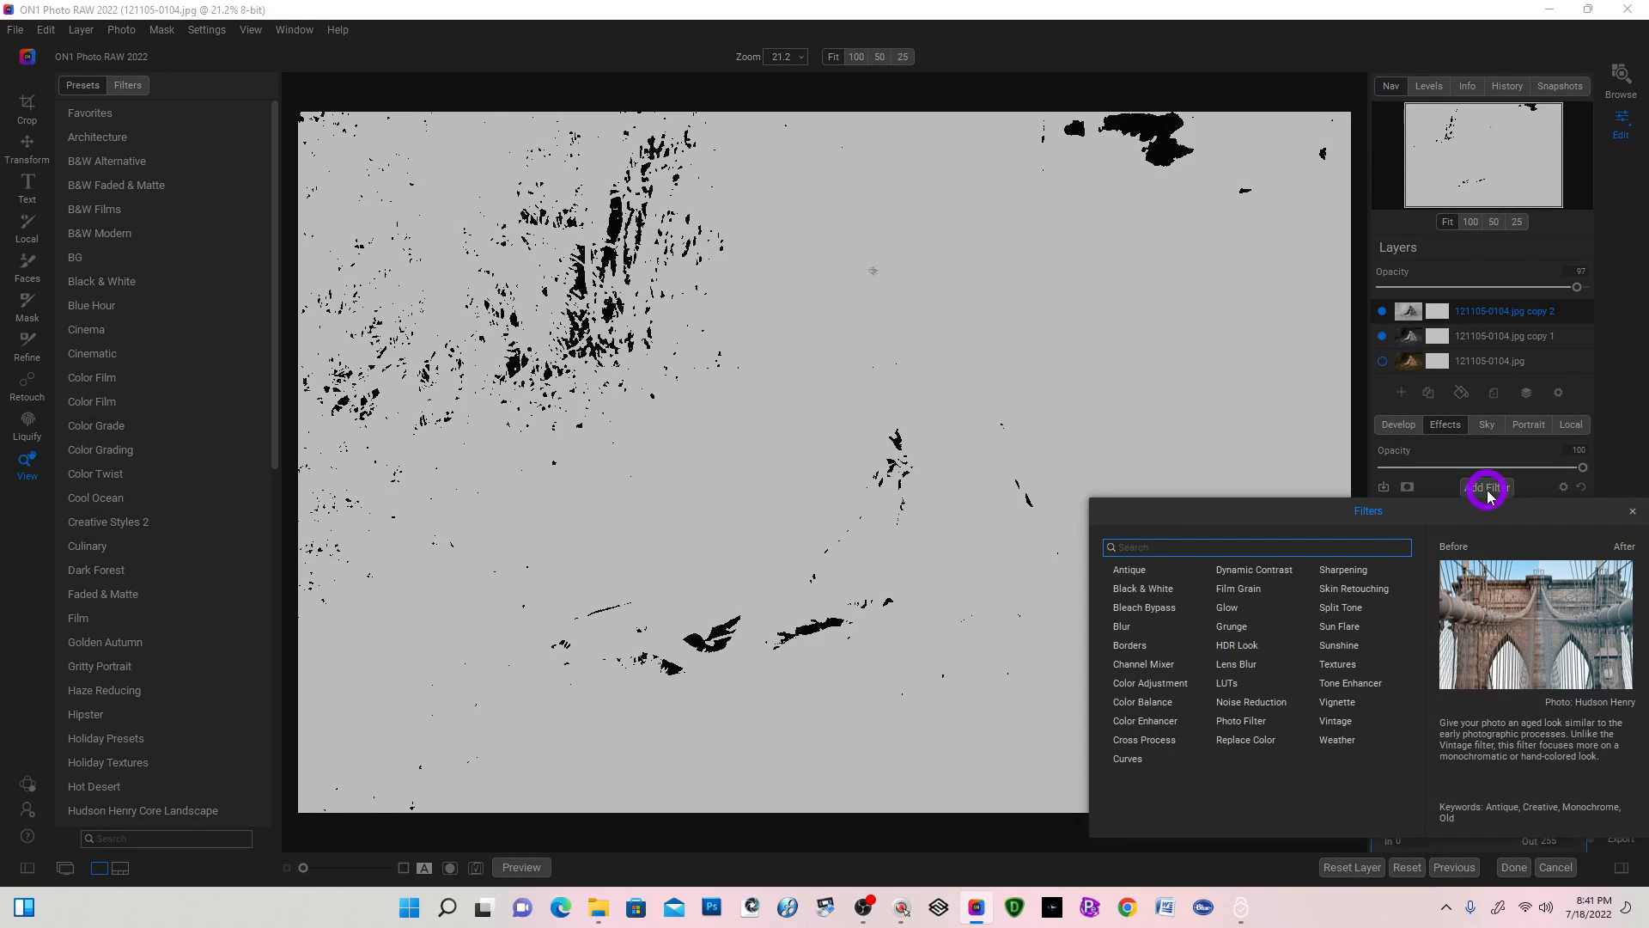
{"action": "left_click", "coordinate": [1123, 626]}
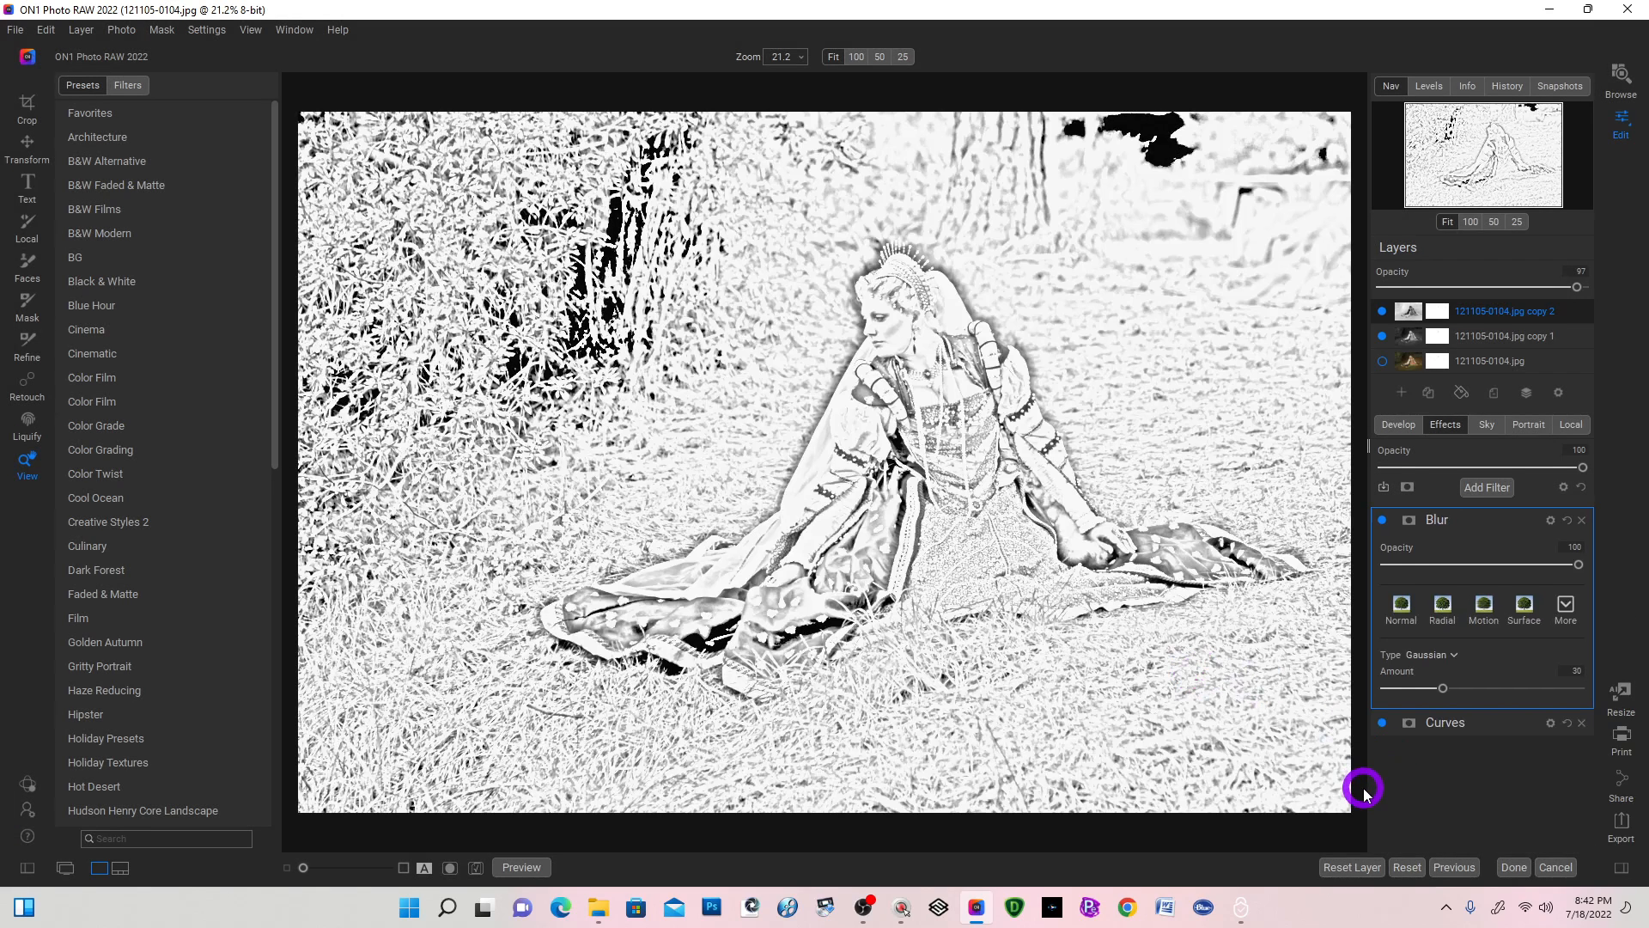
{"action": "left_click", "coordinate": [1453, 656]}
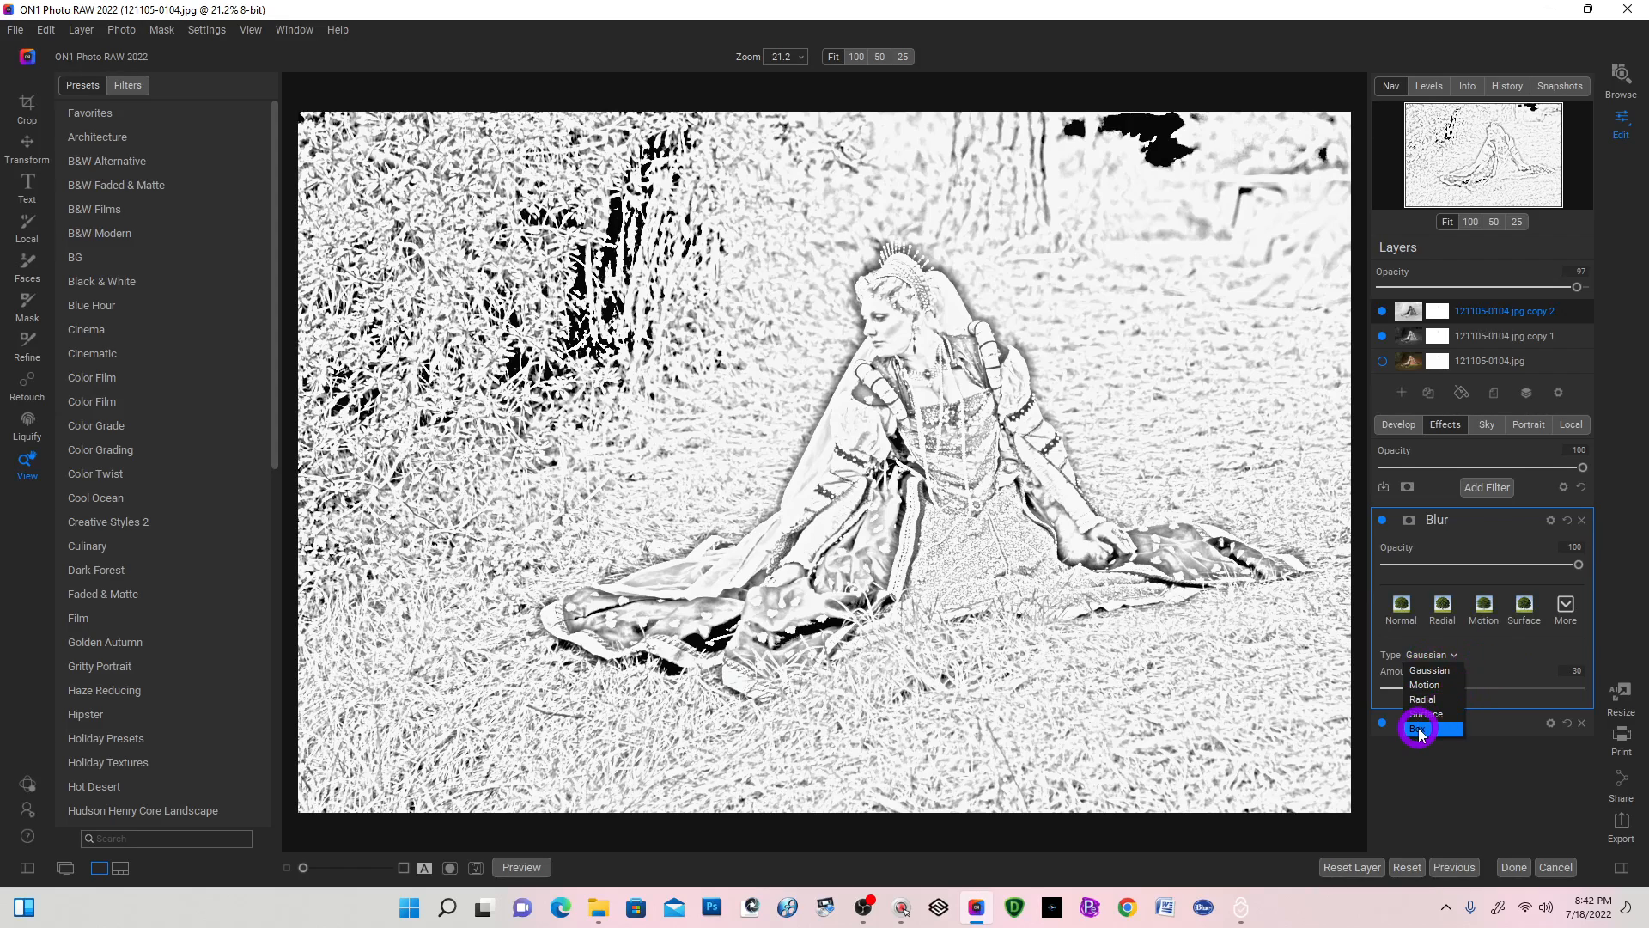
{"action": "left_click", "coordinate": [1444, 675]}
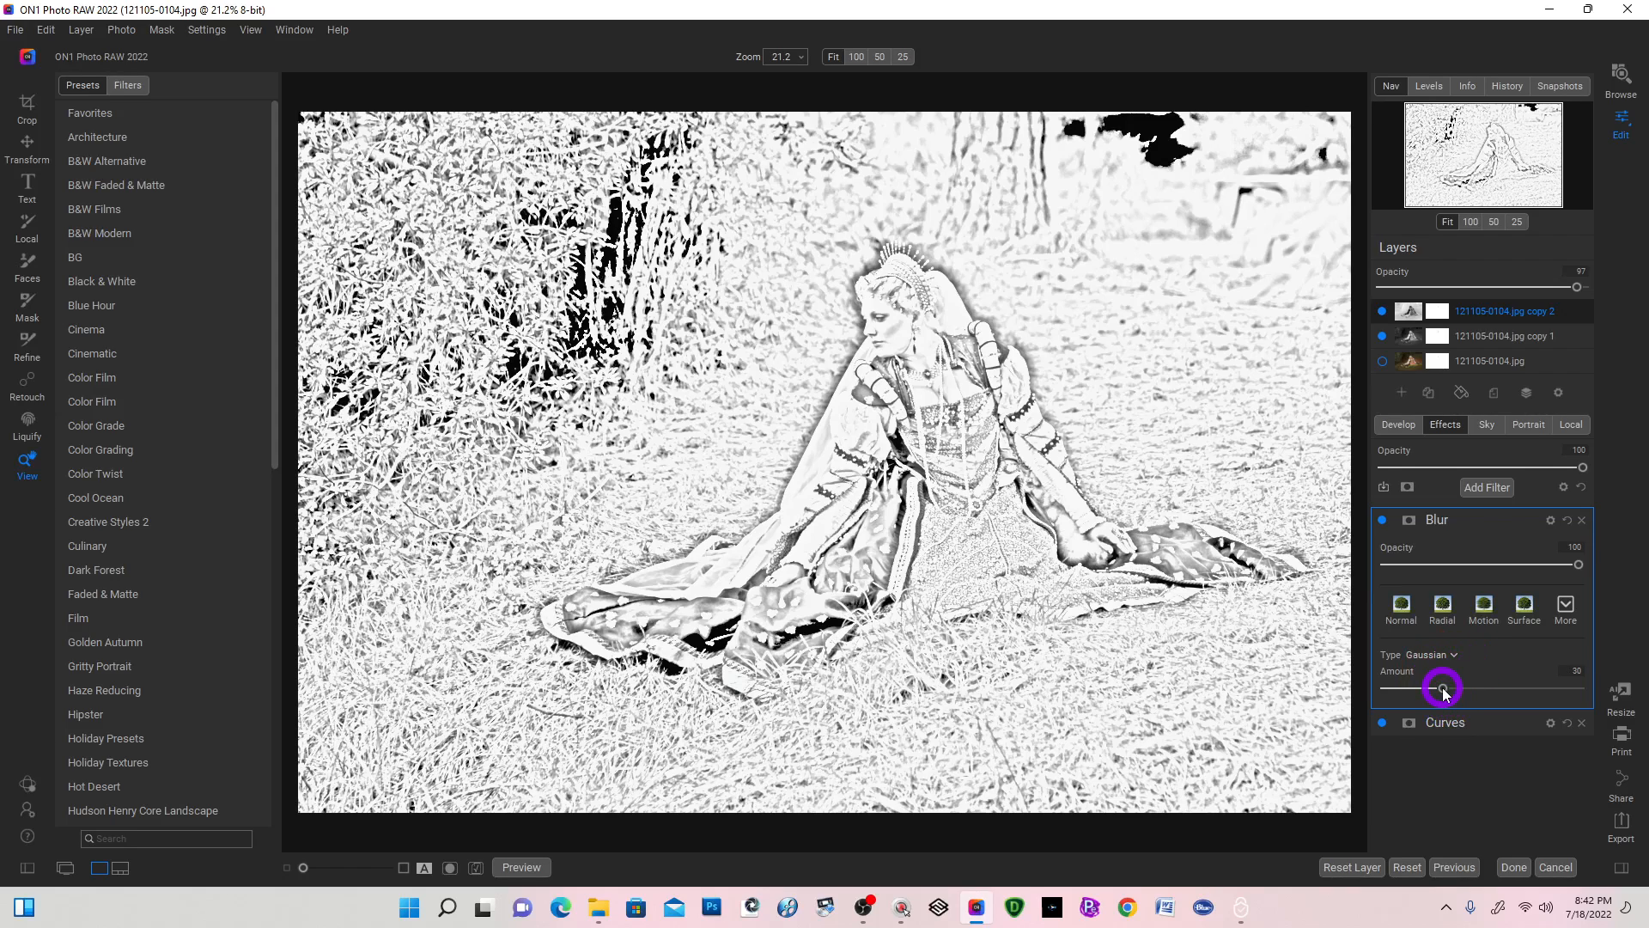
Try different Gaussian blur amounts while checking the woman's face at 100%, and set the amount to 9.
{"action": "left_click", "coordinate": [893, 311]}
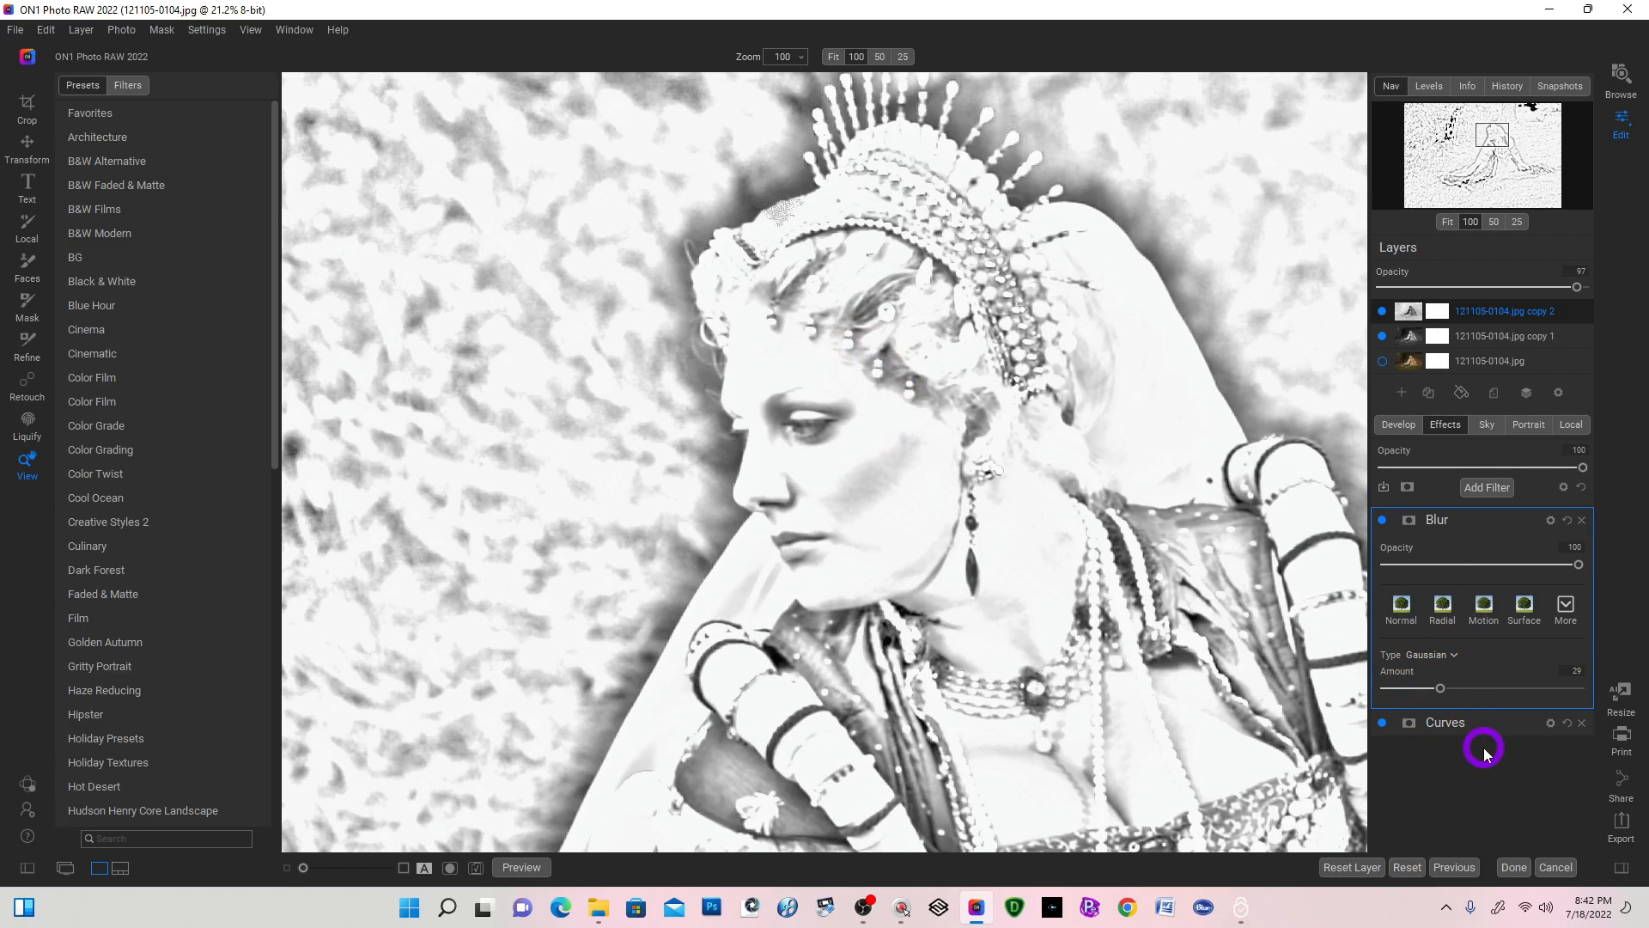
{"action": "left_click_drag", "start_coordinate": [1441, 691], "coordinate": [1402, 692]}
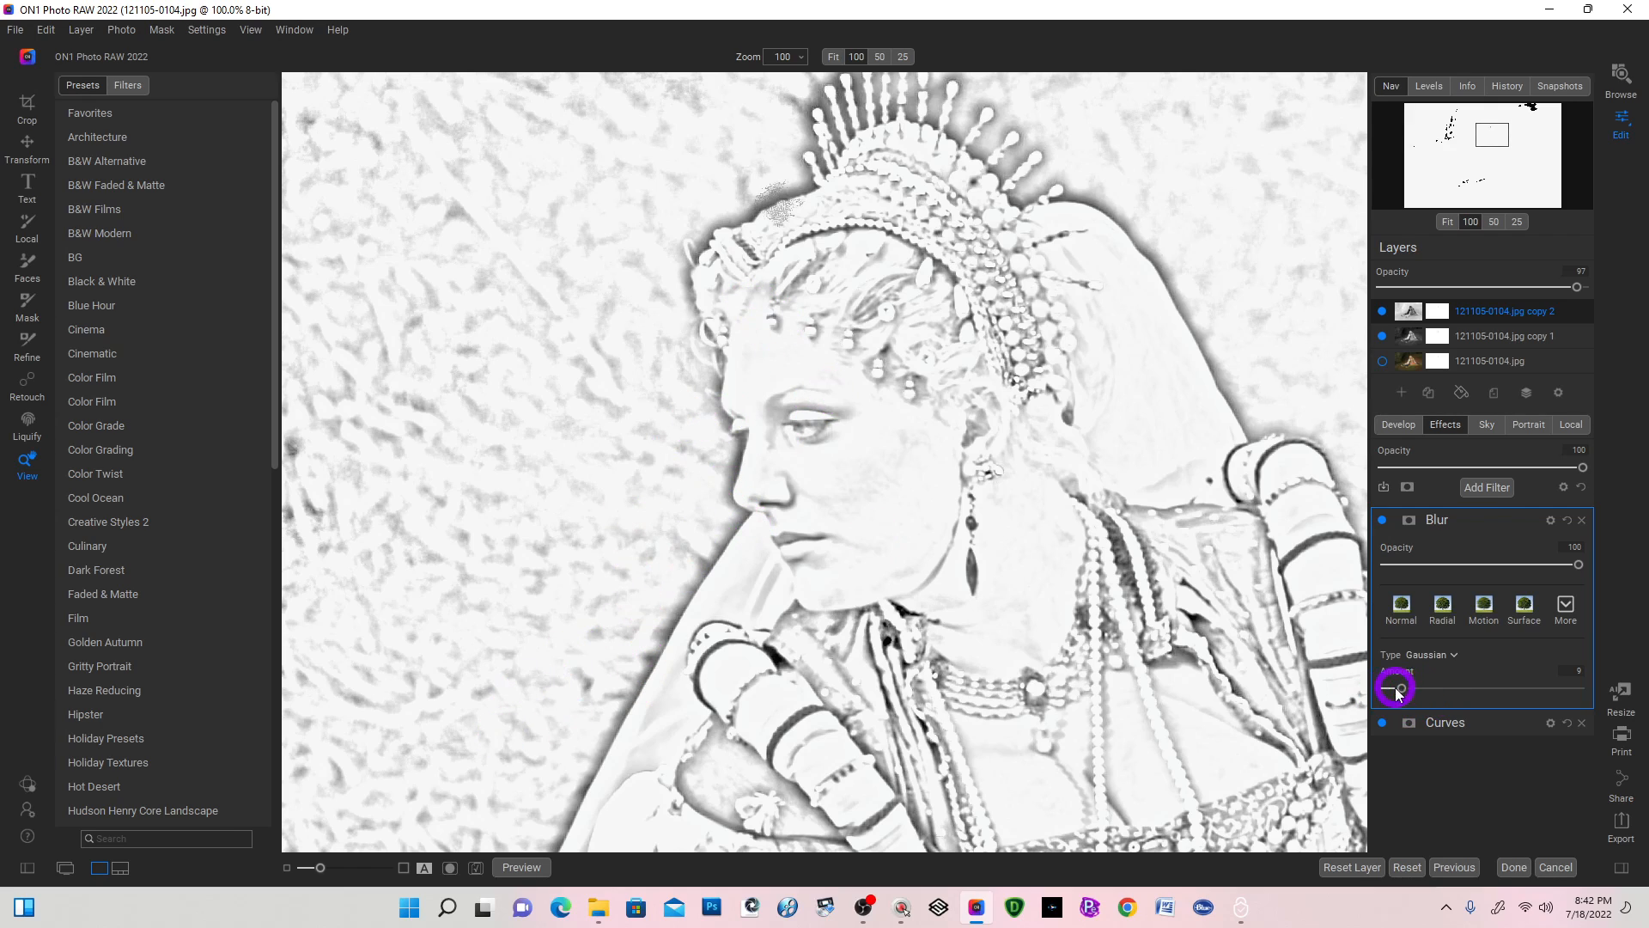
{"action": "left_click_drag", "start_coordinate": [1398, 692], "coordinate": [1491, 688]}
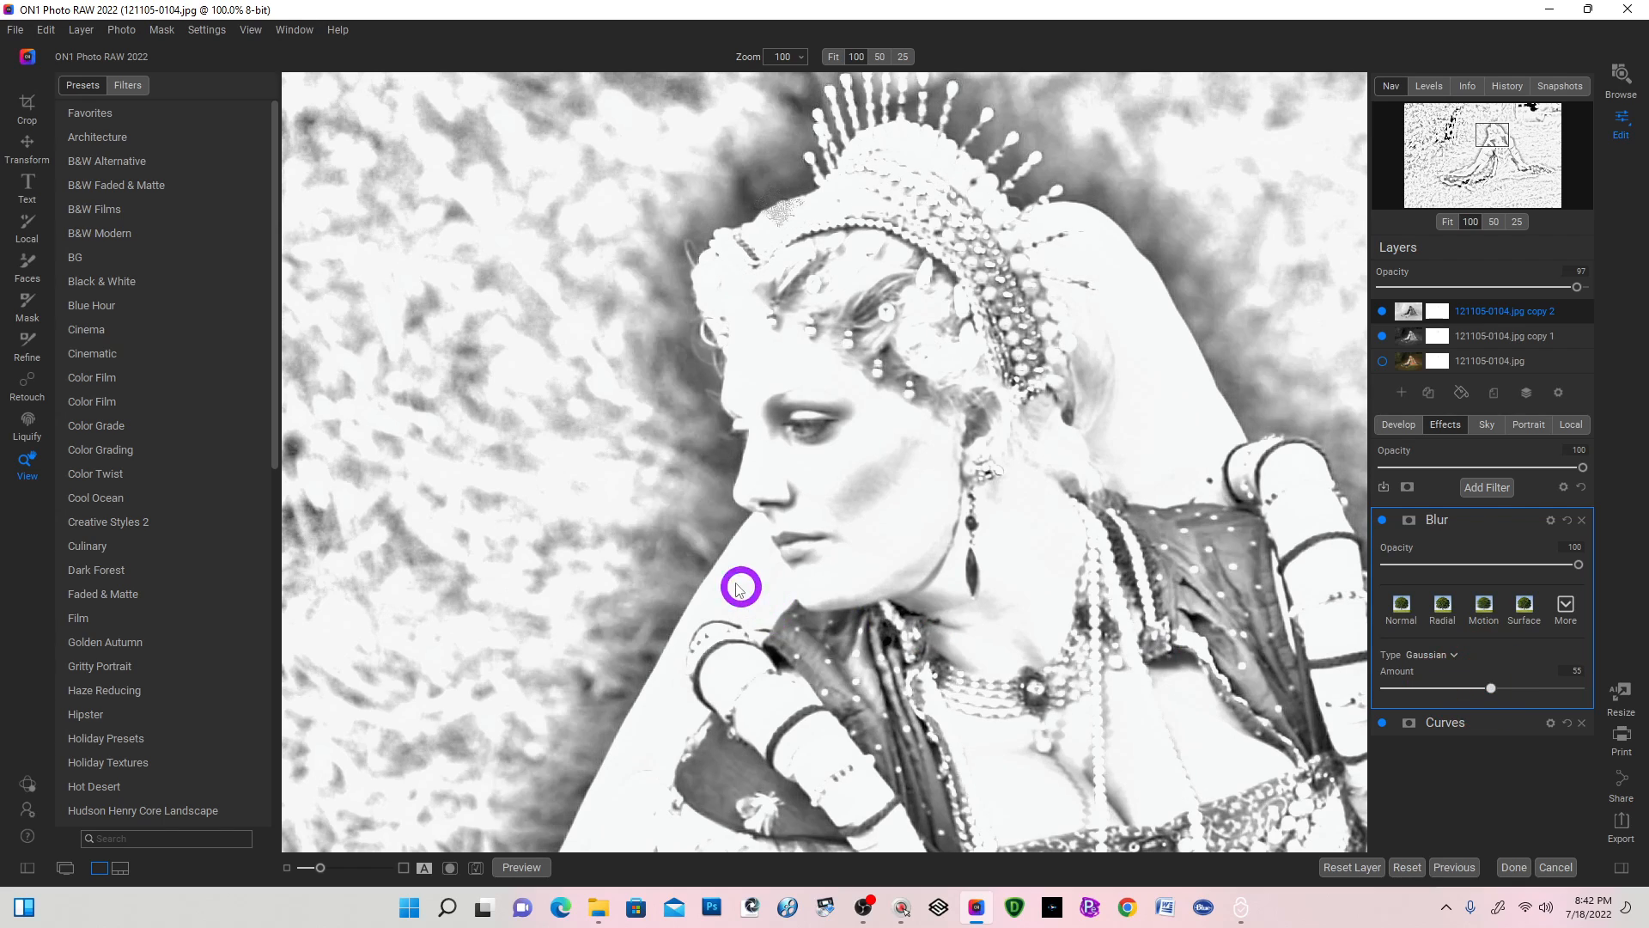
{"action": "left_click", "coordinate": [1485, 688]}
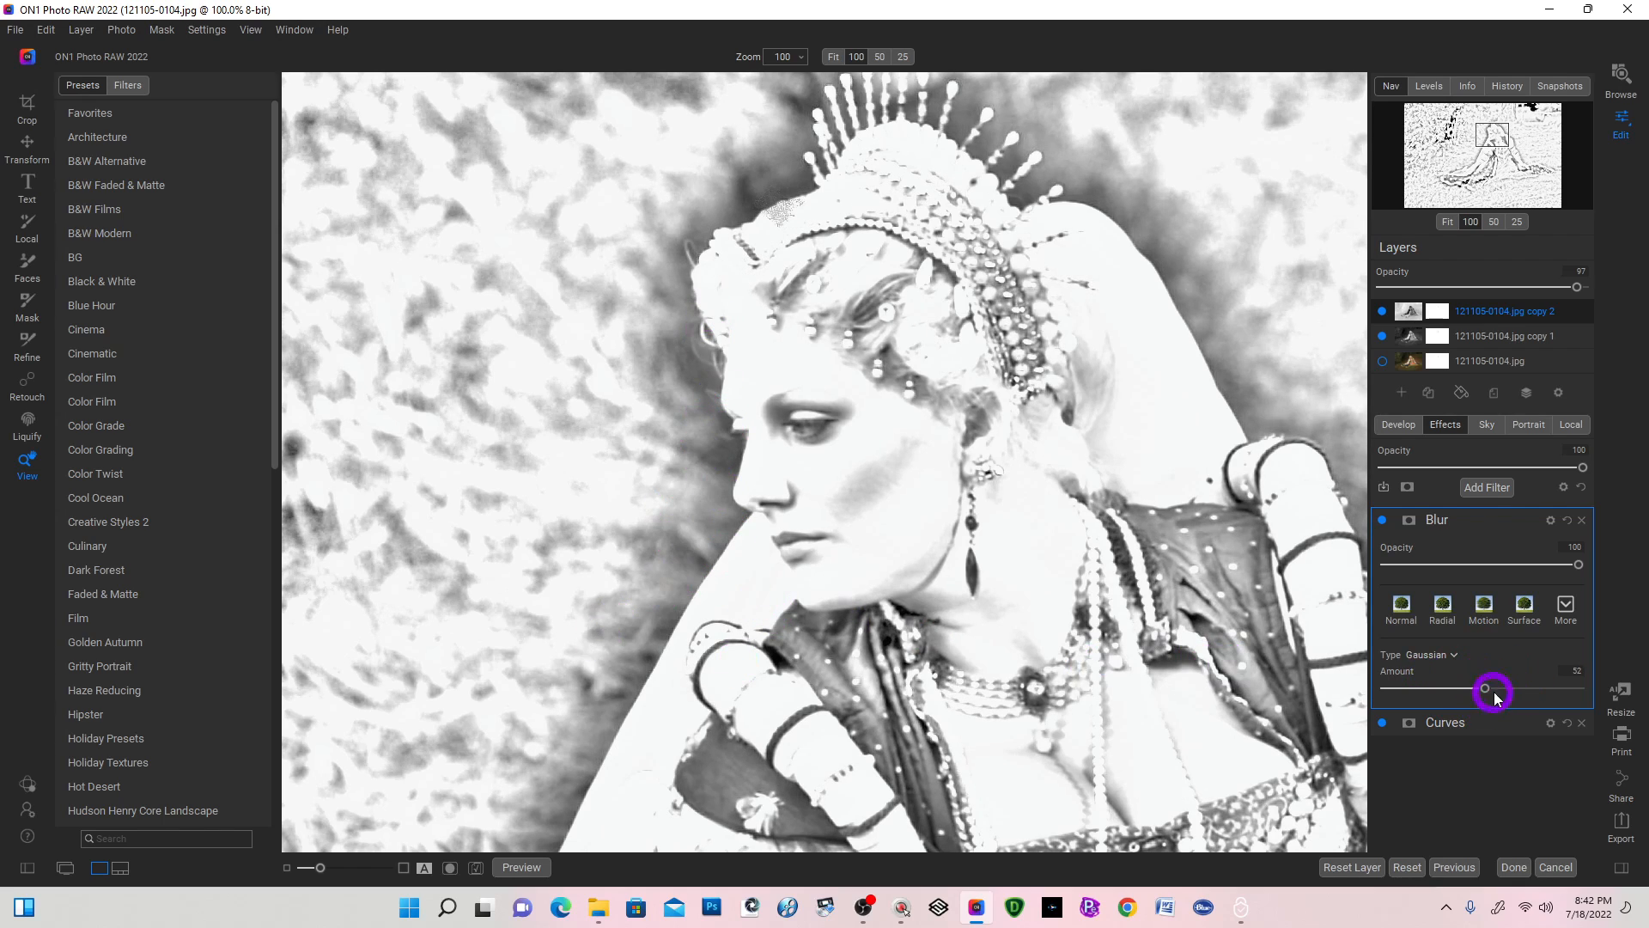
{"action": "left_click_drag", "start_coordinate": [1486, 688], "coordinate": [1403, 688]}
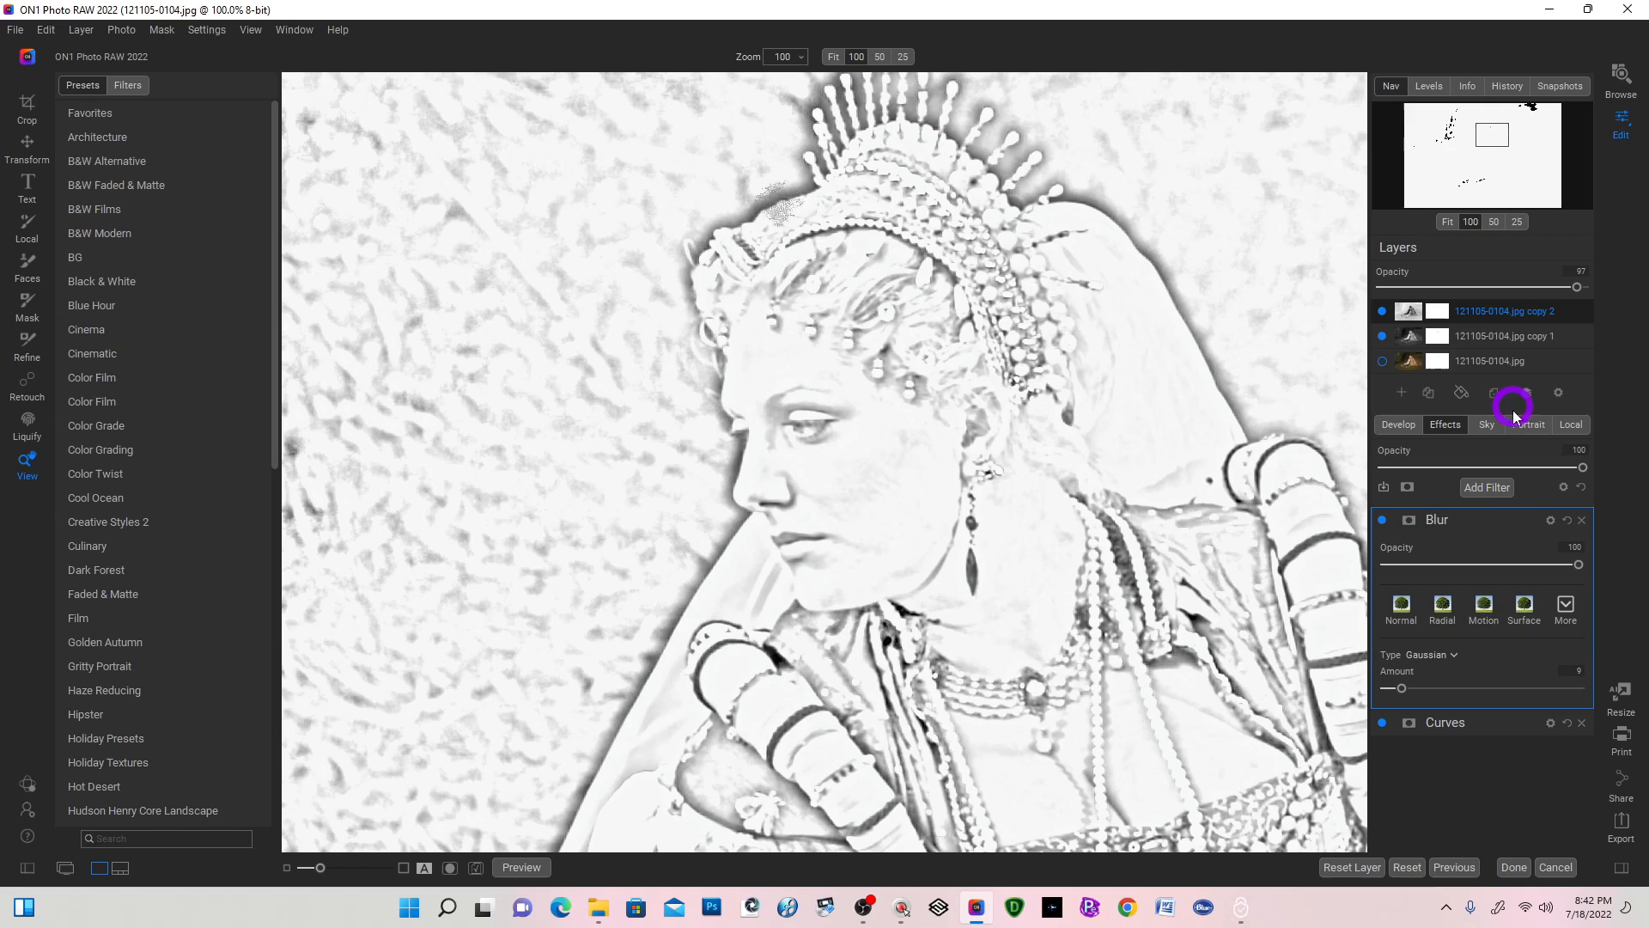
Create a new stamped layer from the visible layers, leaving only it and the original color photo visible.
{"action": "right_click", "coordinate": [1483, 311]}
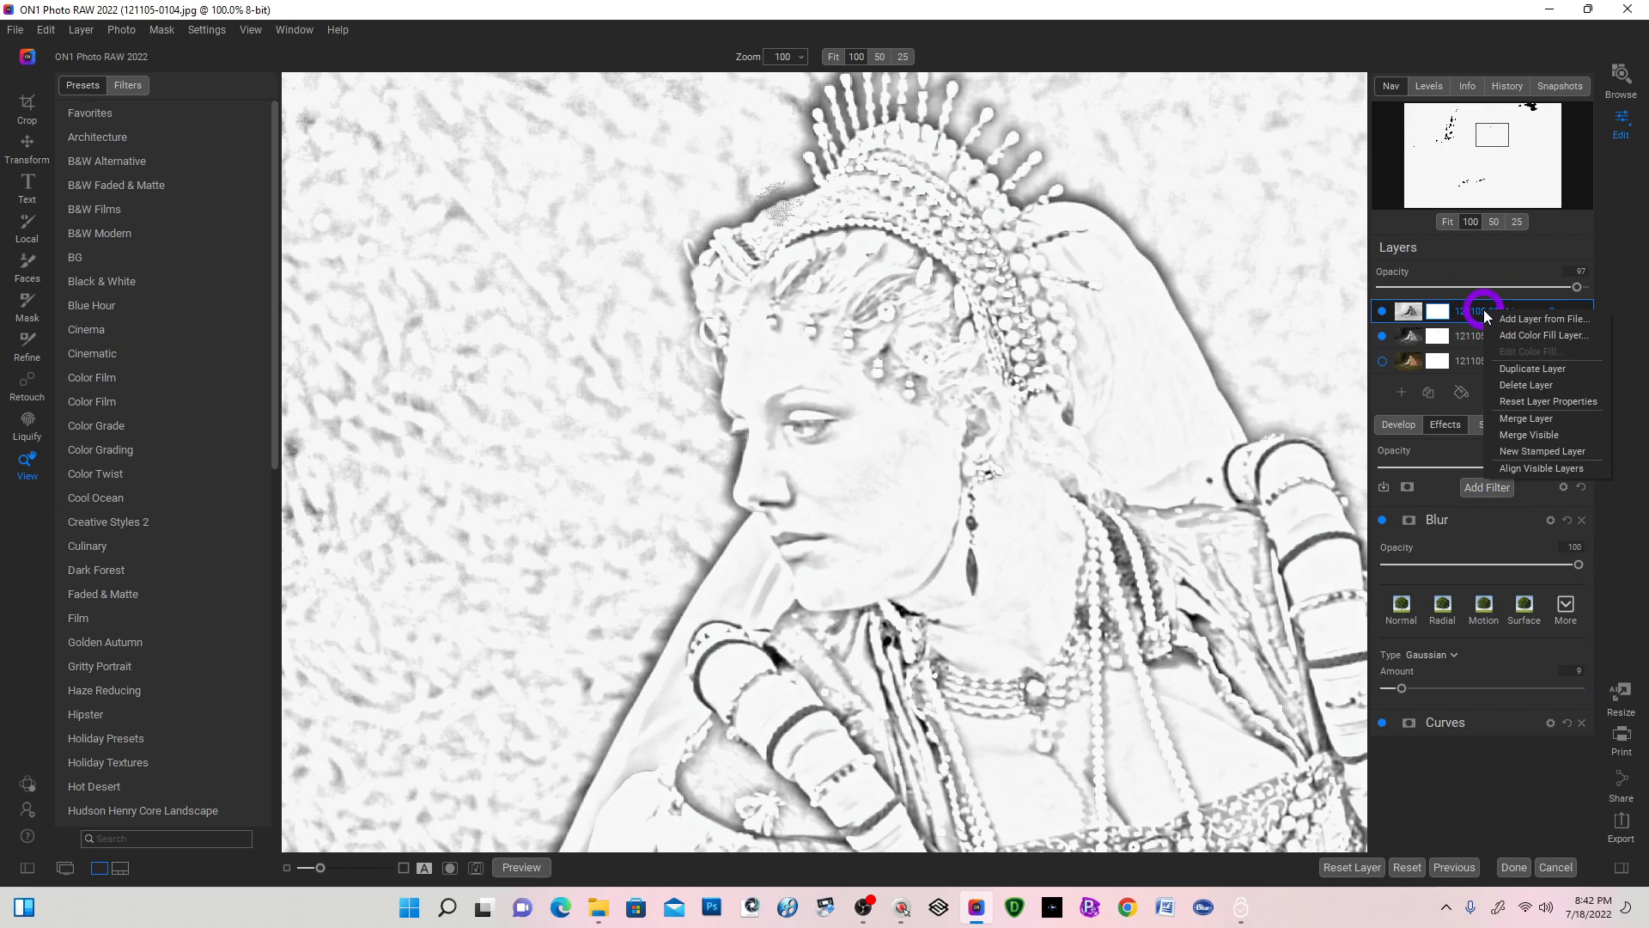
{"action": "left_click", "coordinate": [1508, 453]}
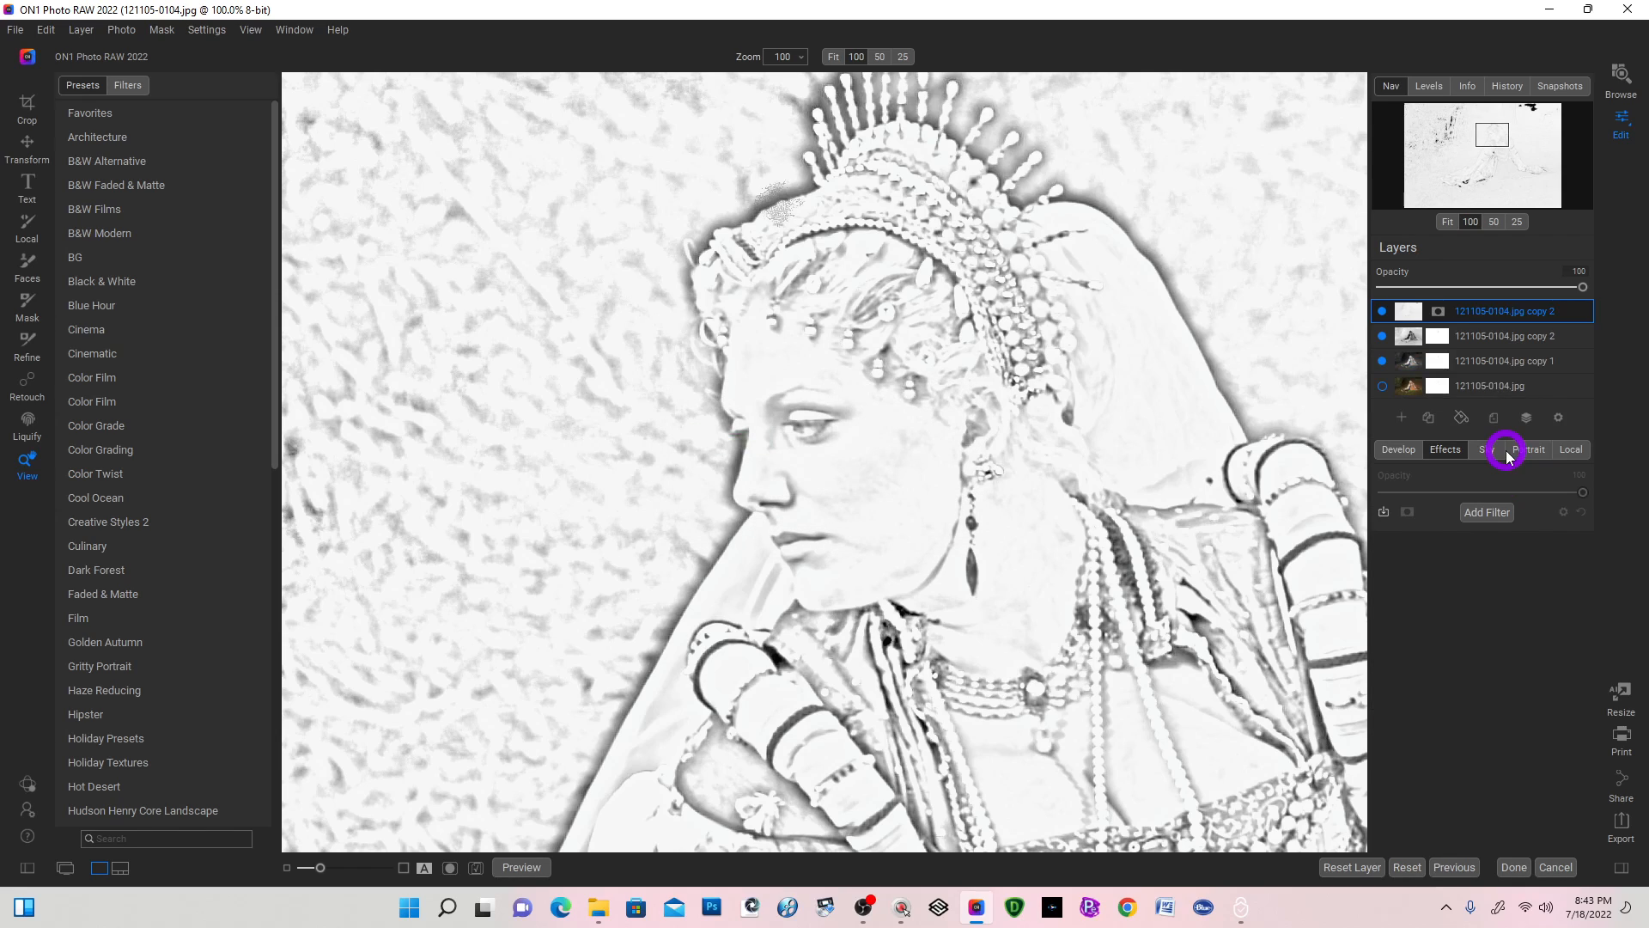
{"action": "left_click", "coordinate": [1382, 336]}
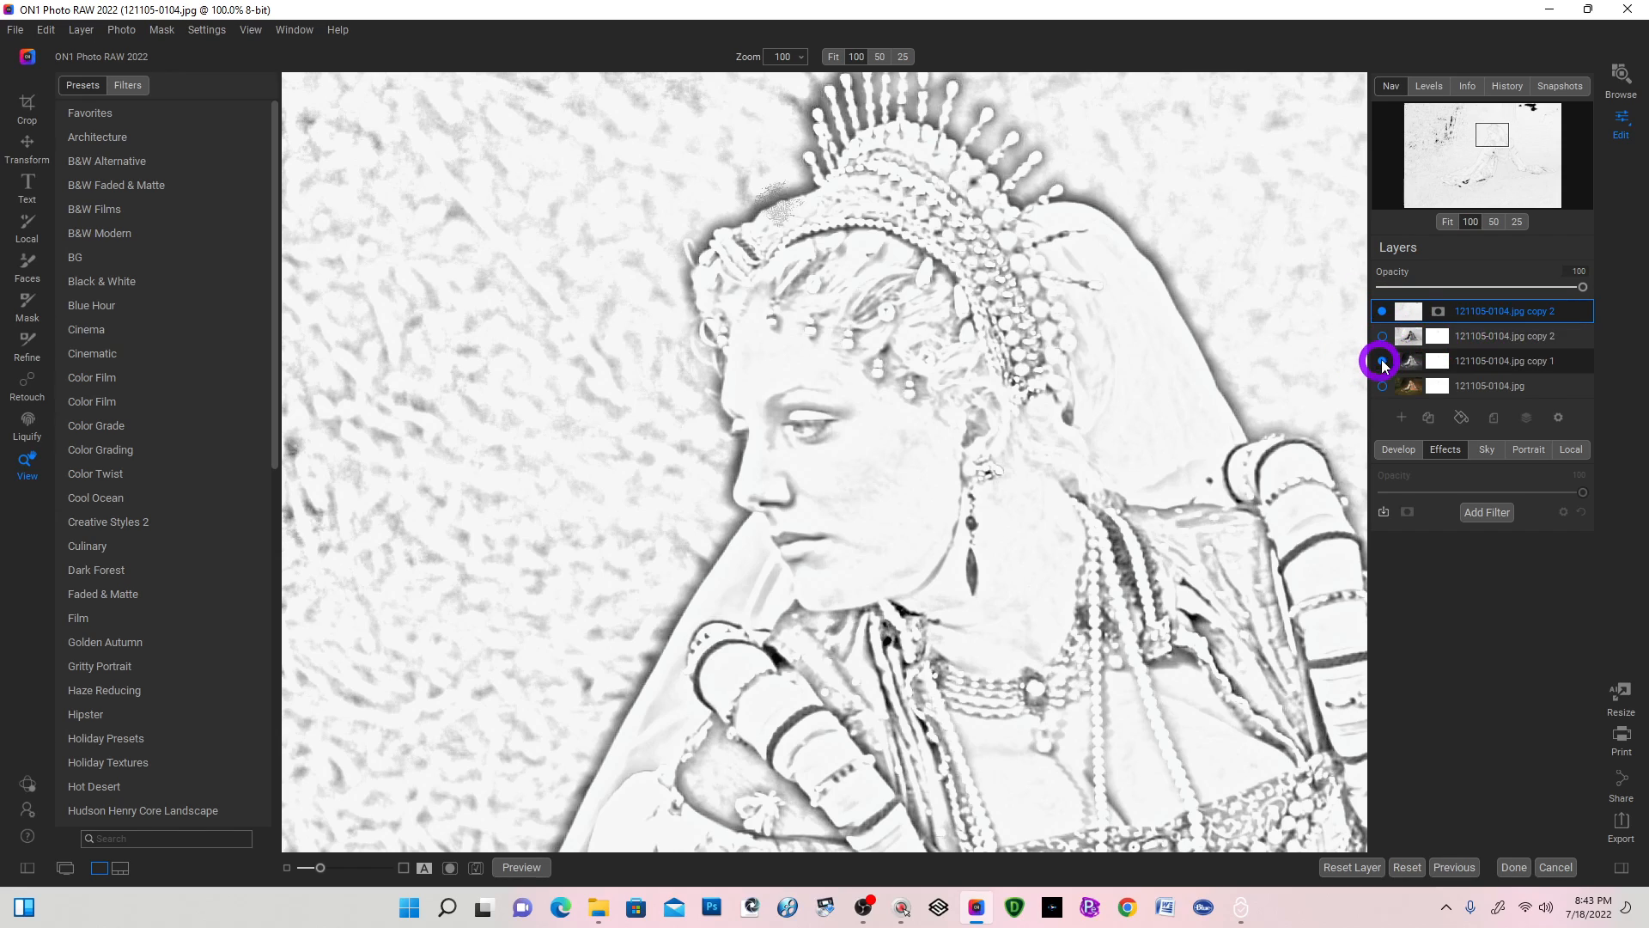
{"action": "left_click", "coordinate": [1382, 361]}
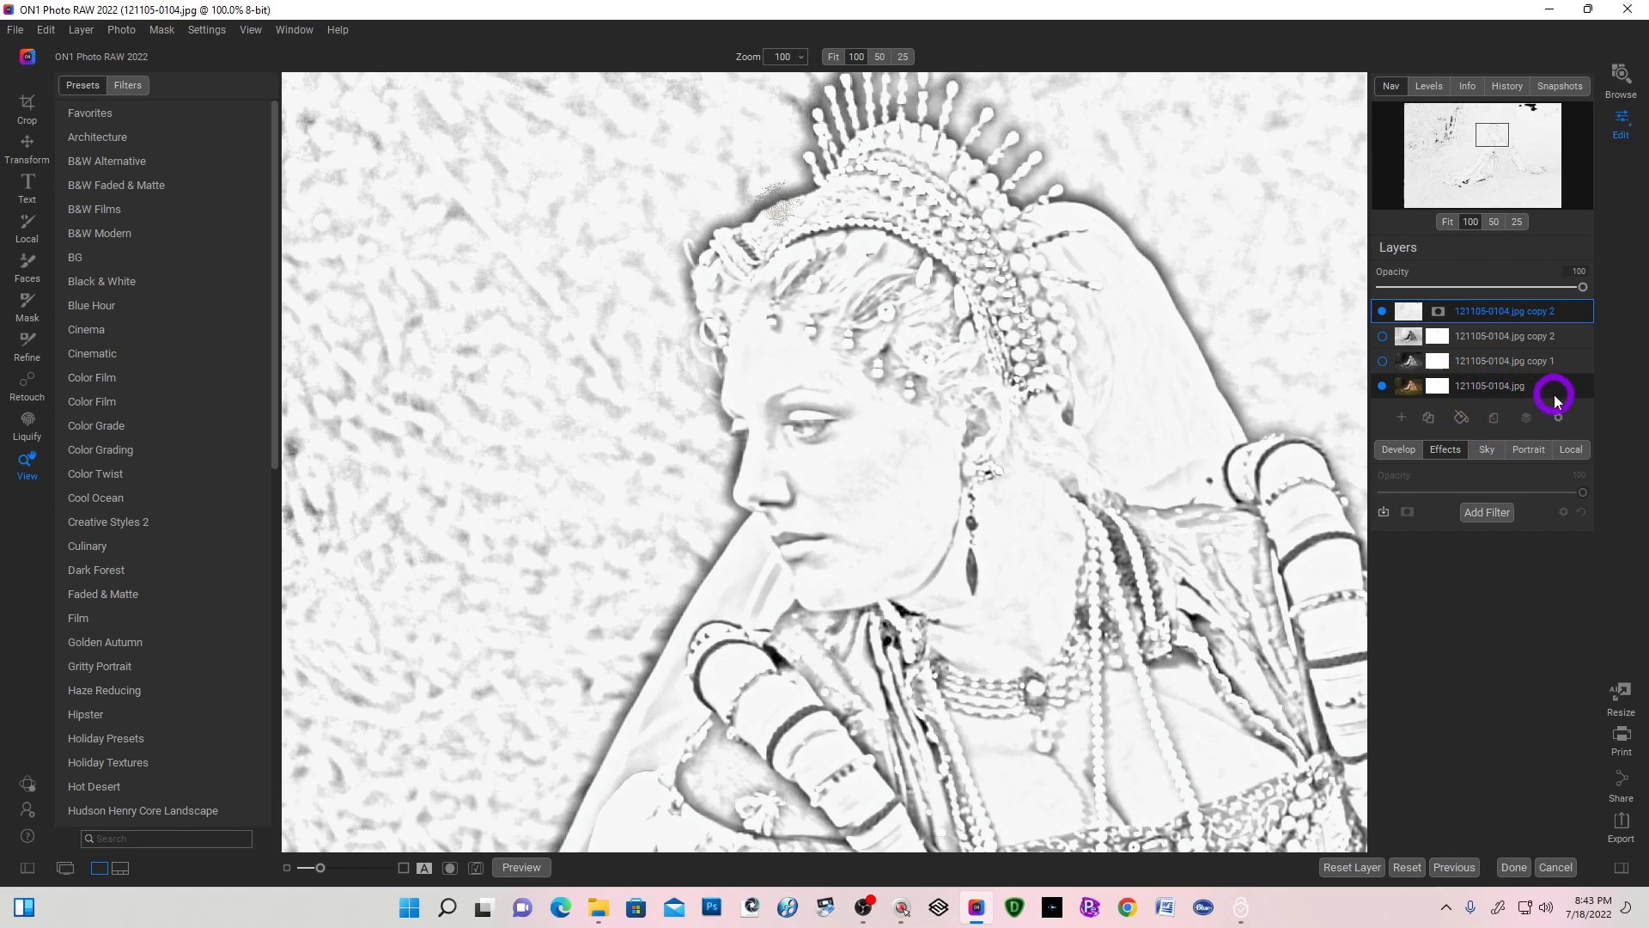
Rename the original photo layer at the bottom of the stack to color, and select the top sketch layer.
{"action": "left_click", "coordinate": [1492, 387]}
{"action": "left_click", "coordinate": [1491, 386]}
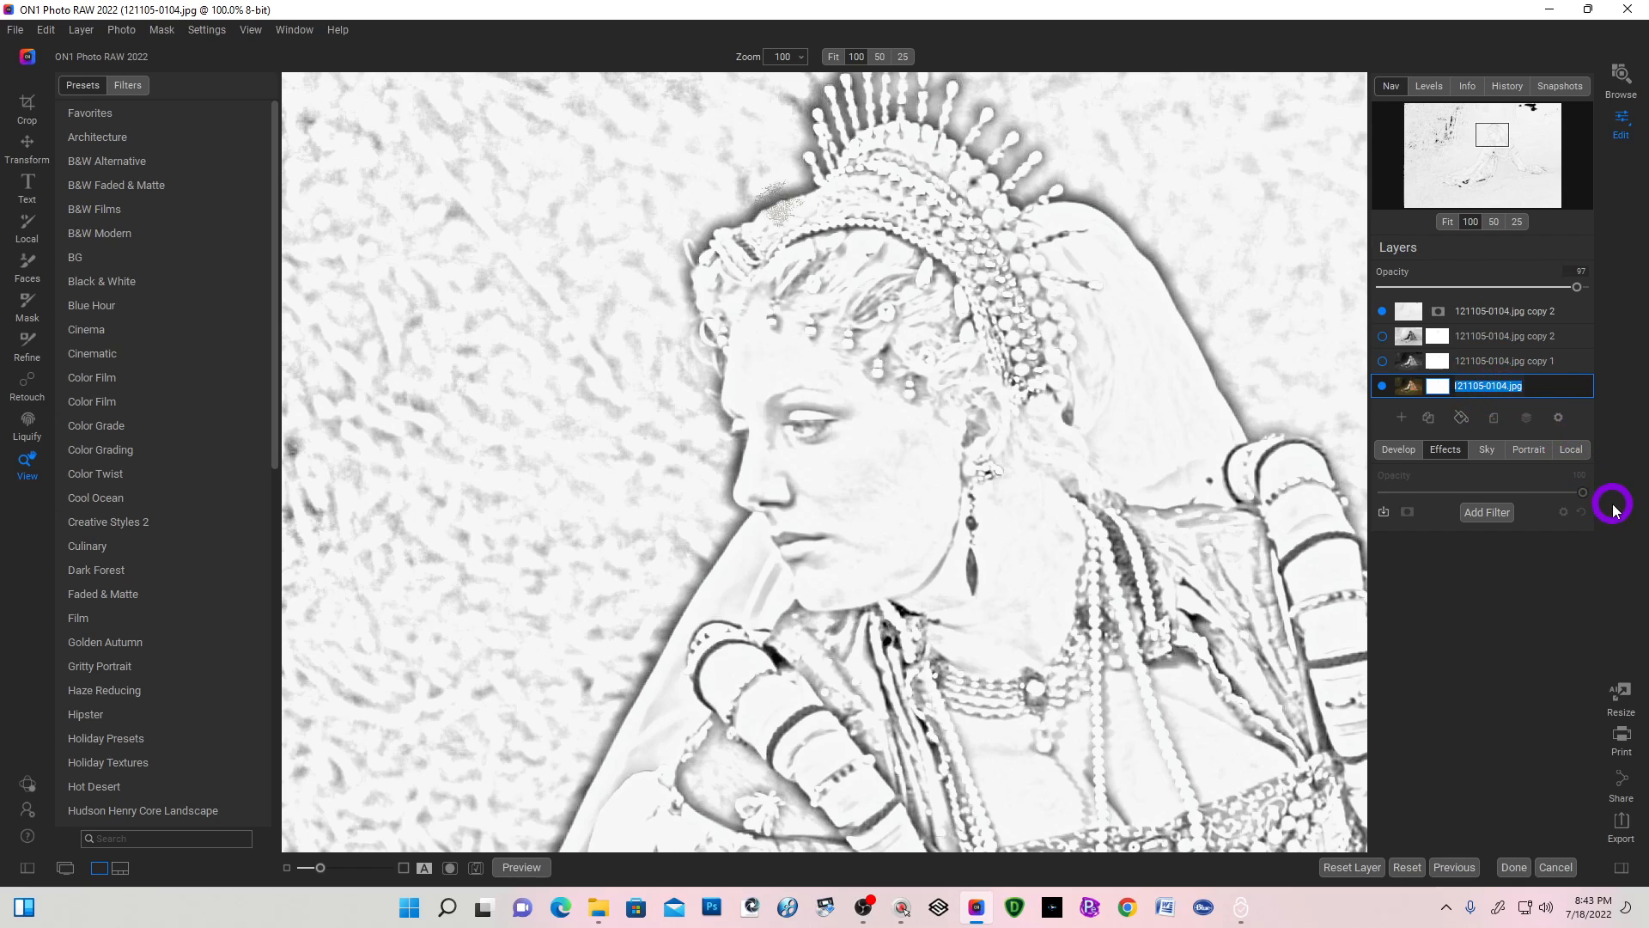
{"action": "type", "text": "co"}
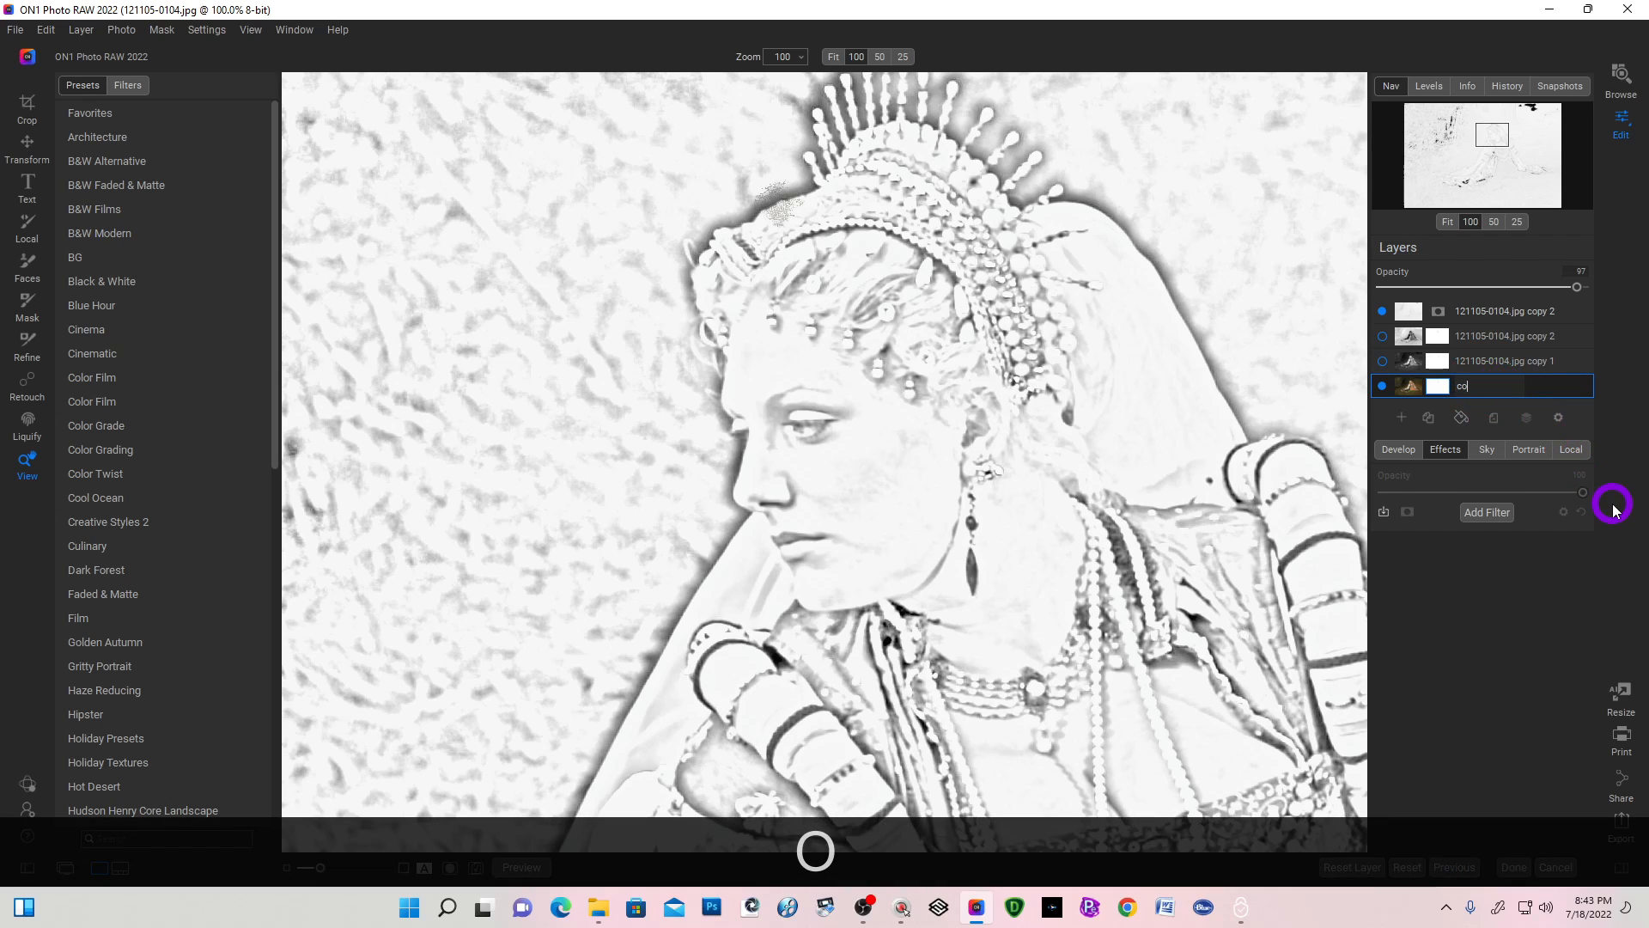
{"action": "type", "text": "lo"}
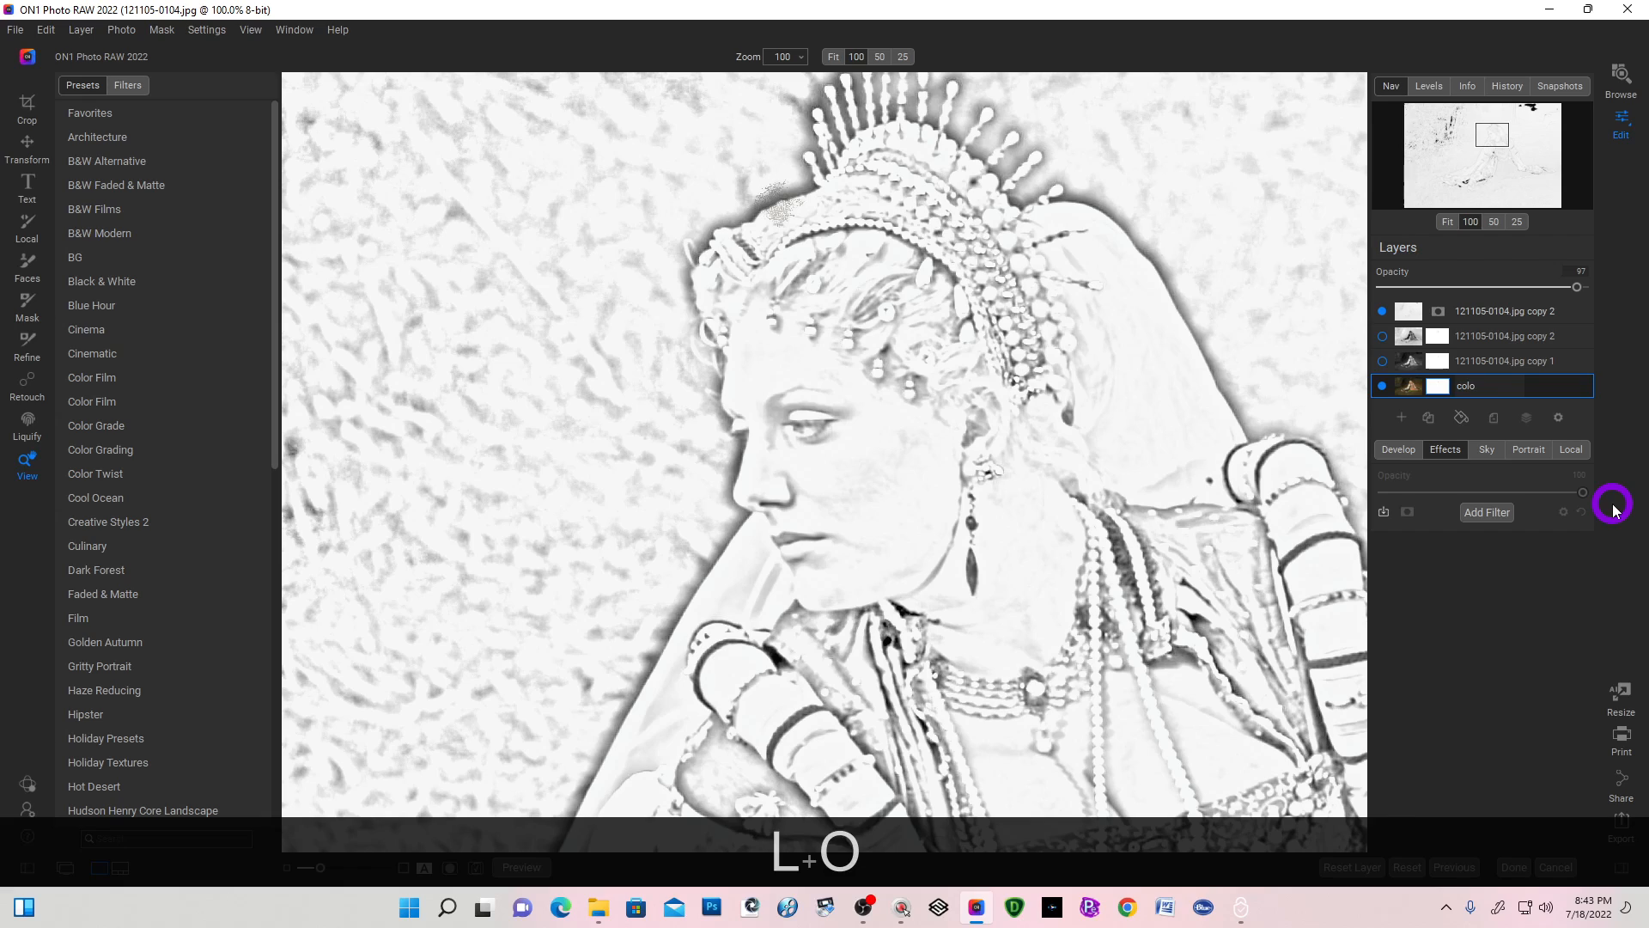
{"action": "type", "text": "r"}
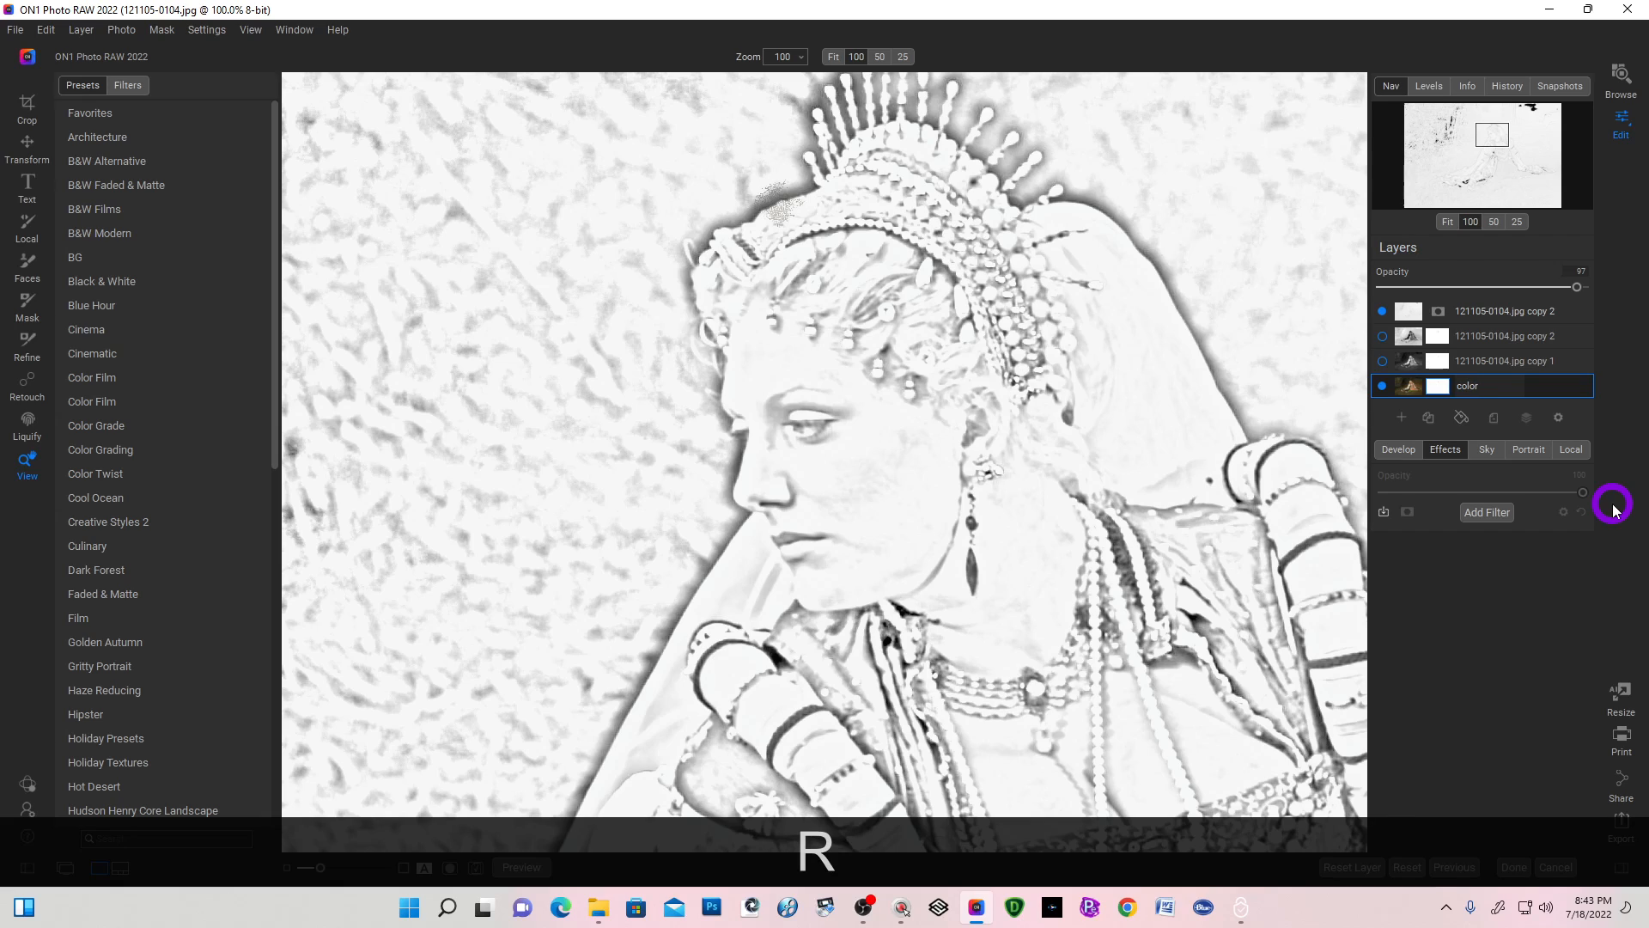
{"action": "left_click", "coordinate": [1496, 366]}
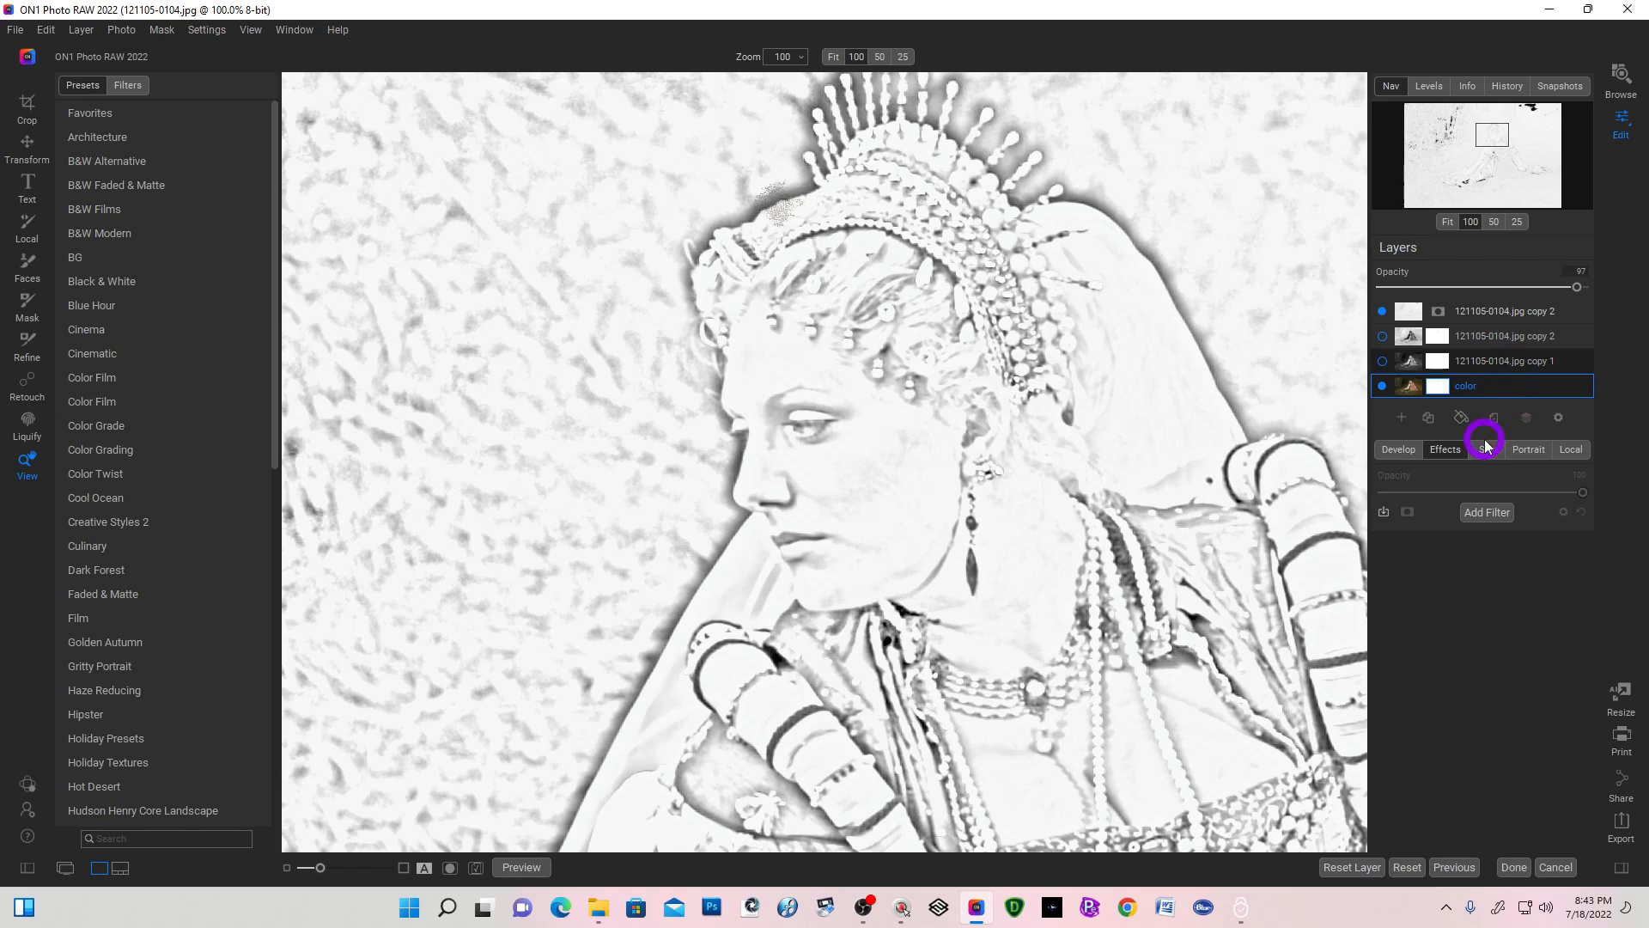
{"action": "left_click", "coordinate": [1520, 362]}
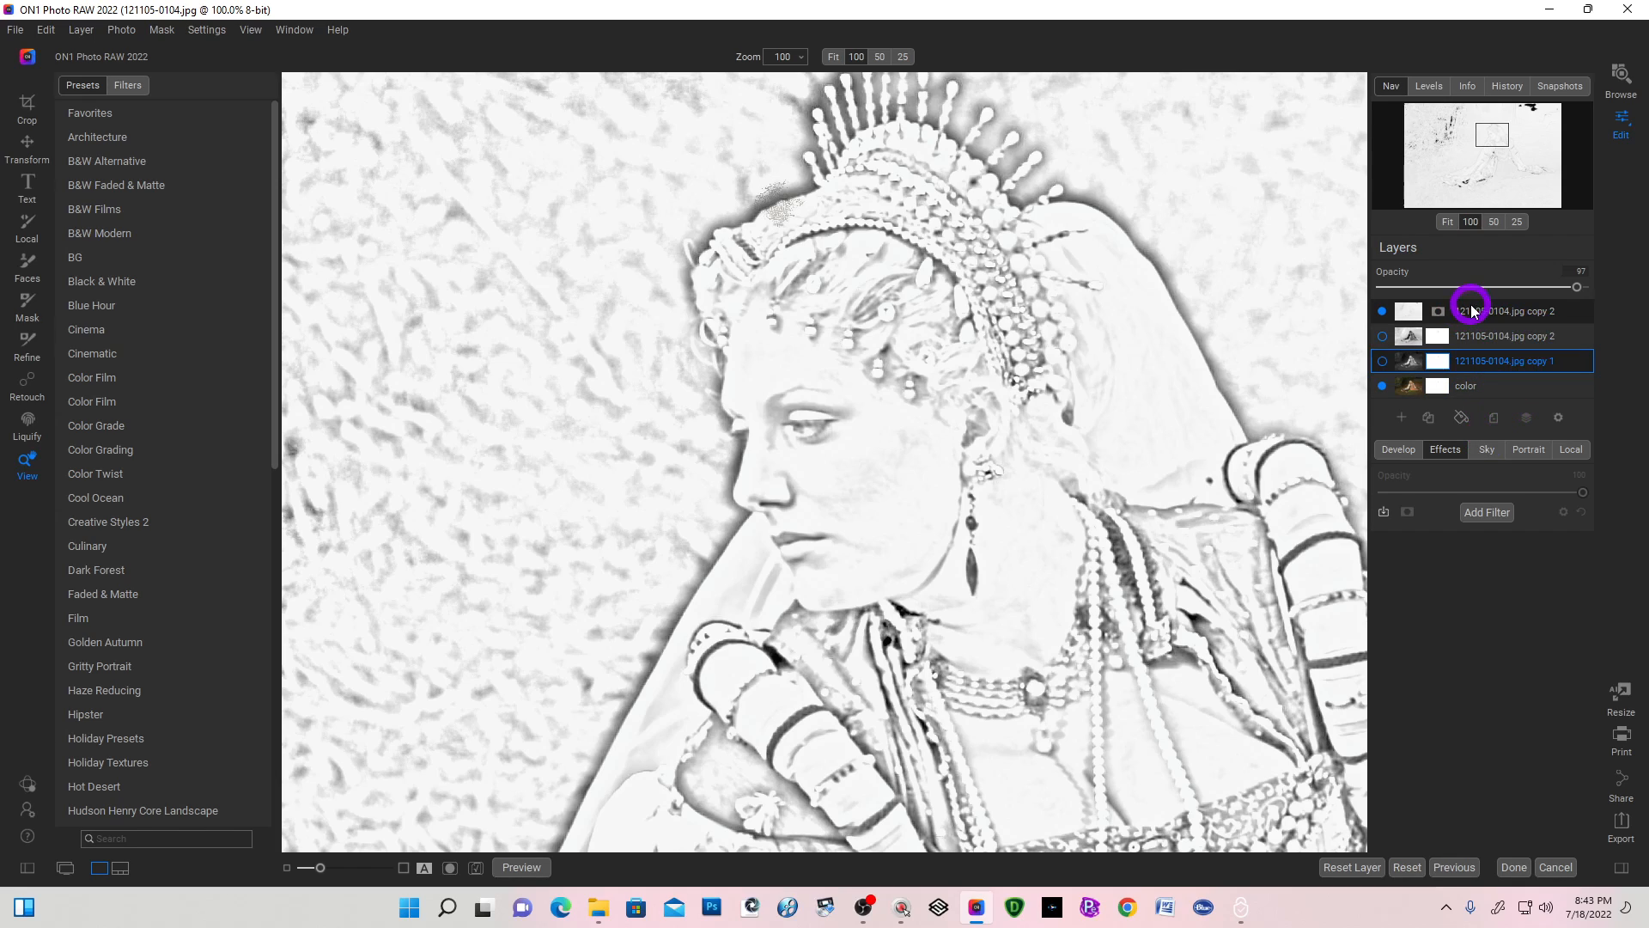
{"action": "left_click", "coordinate": [1471, 314]}
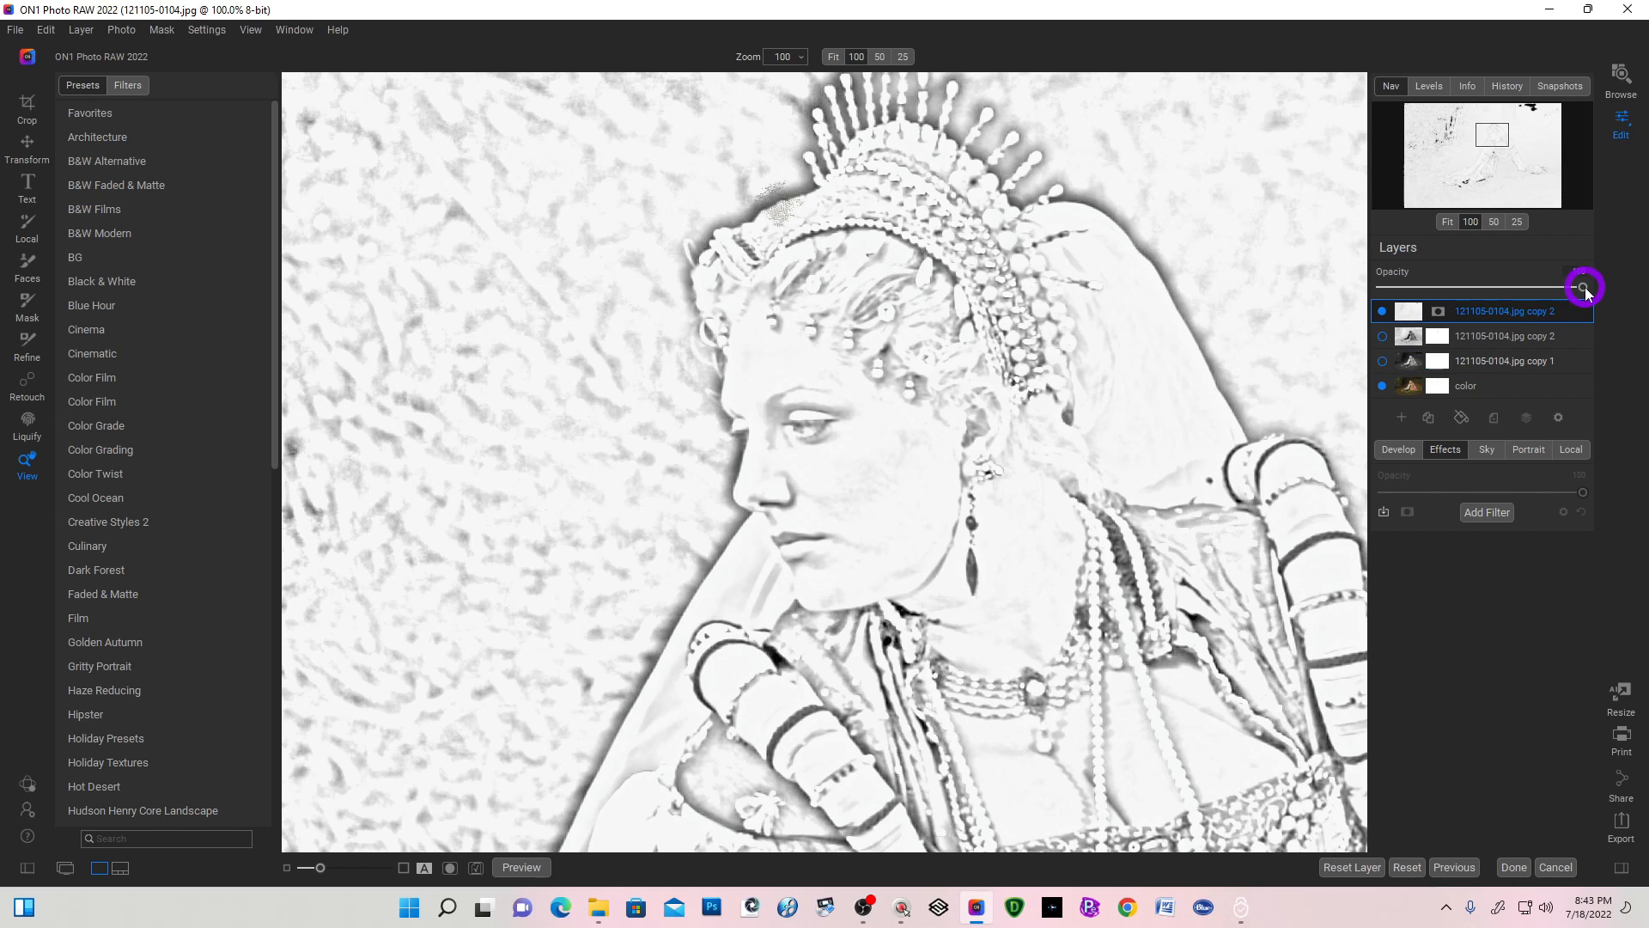
Try blending the color photo through the top sketch layer at opacities such as 42 and 56, and return the opacity to 100.
{"action": "left_click_drag", "start_coordinate": [1583, 288], "coordinate": [1480, 293]}
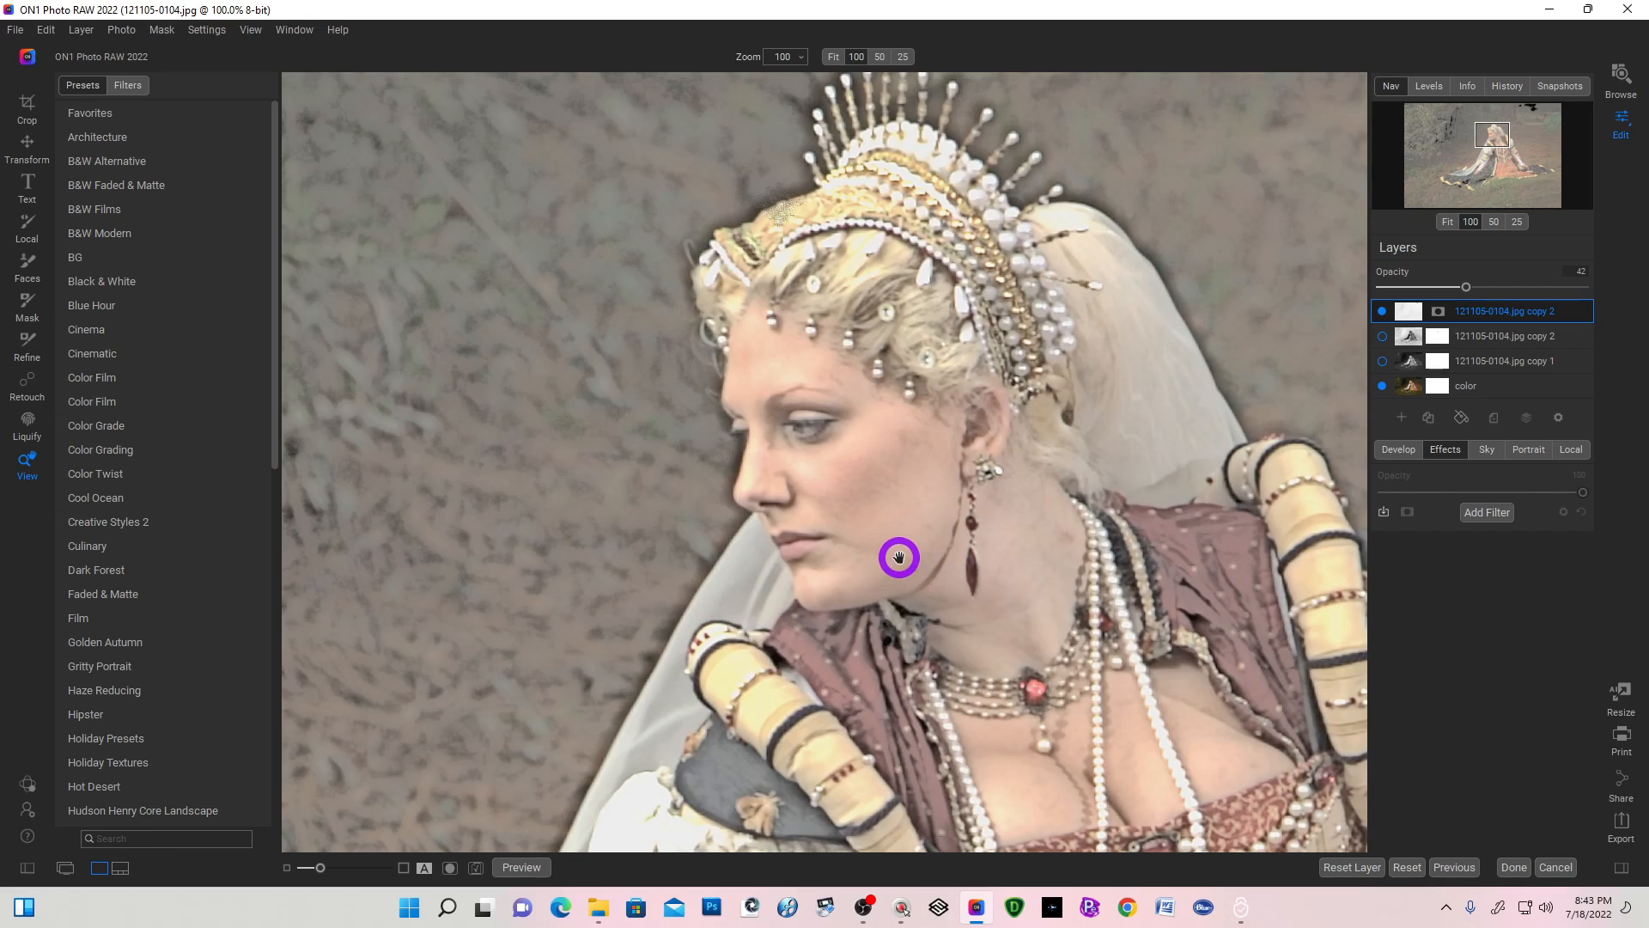
{"action": "key", "text": "space"}
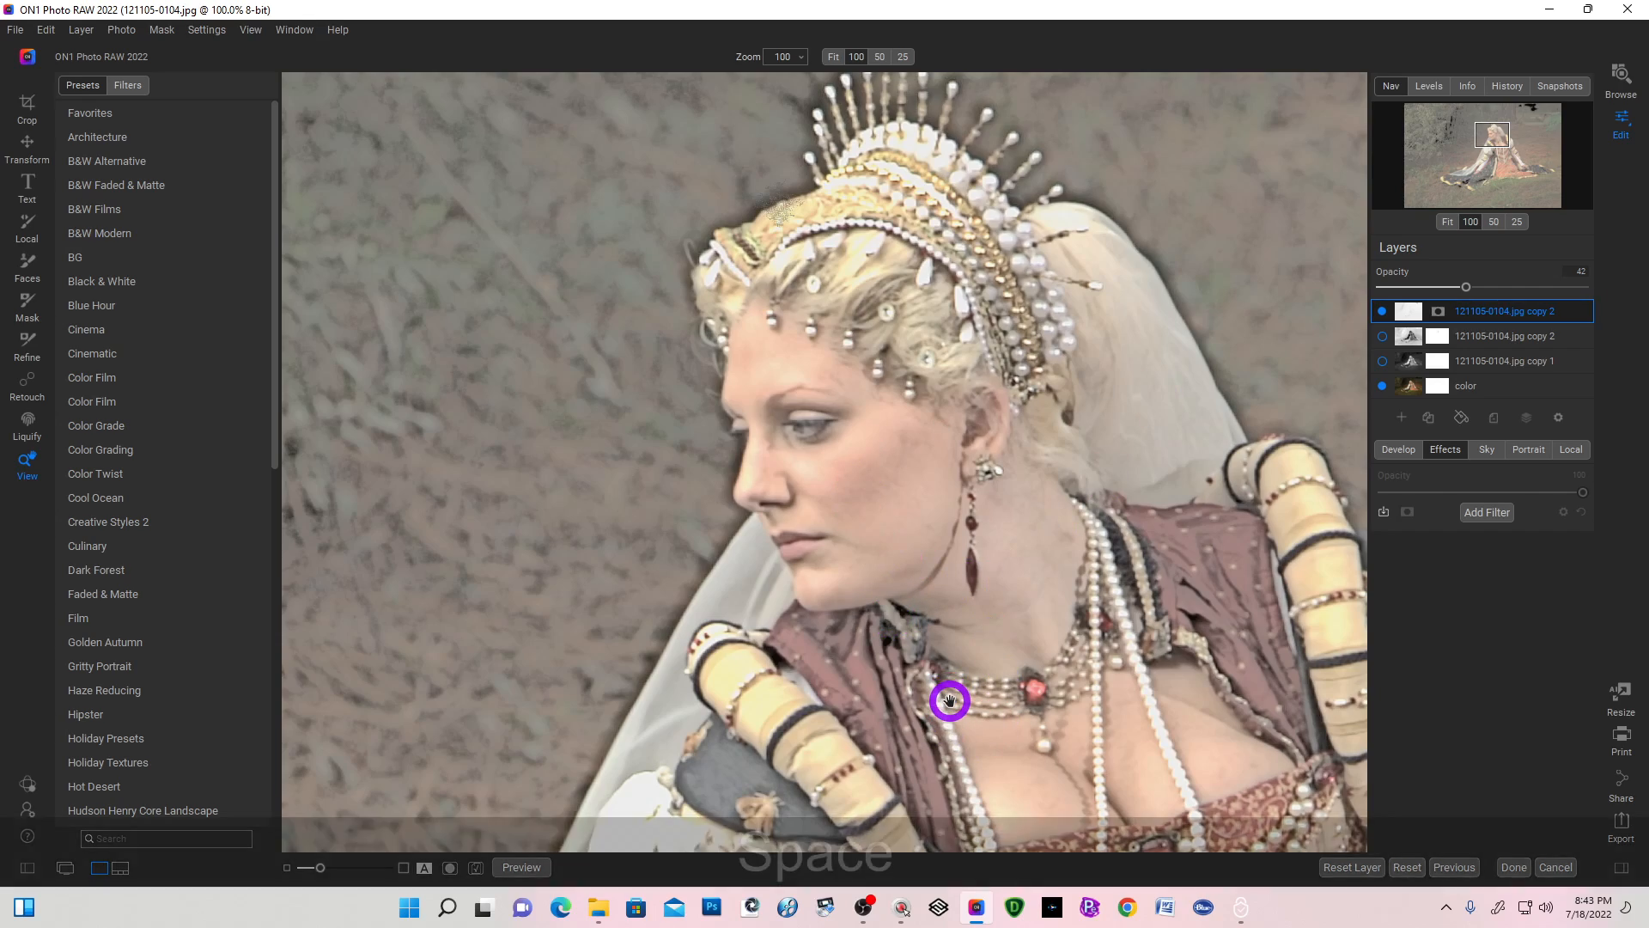
{"action": "left_click", "coordinate": [873, 528]}
{"action": "left_click_drag", "start_coordinate": [918, 134], "coordinate": [898, 751]}
{"action": "left_click_drag", "start_coordinate": [860, 300], "coordinate": [782, 530]}
{"action": "left_click_drag", "start_coordinate": [954, 302], "coordinate": [920, 434]}
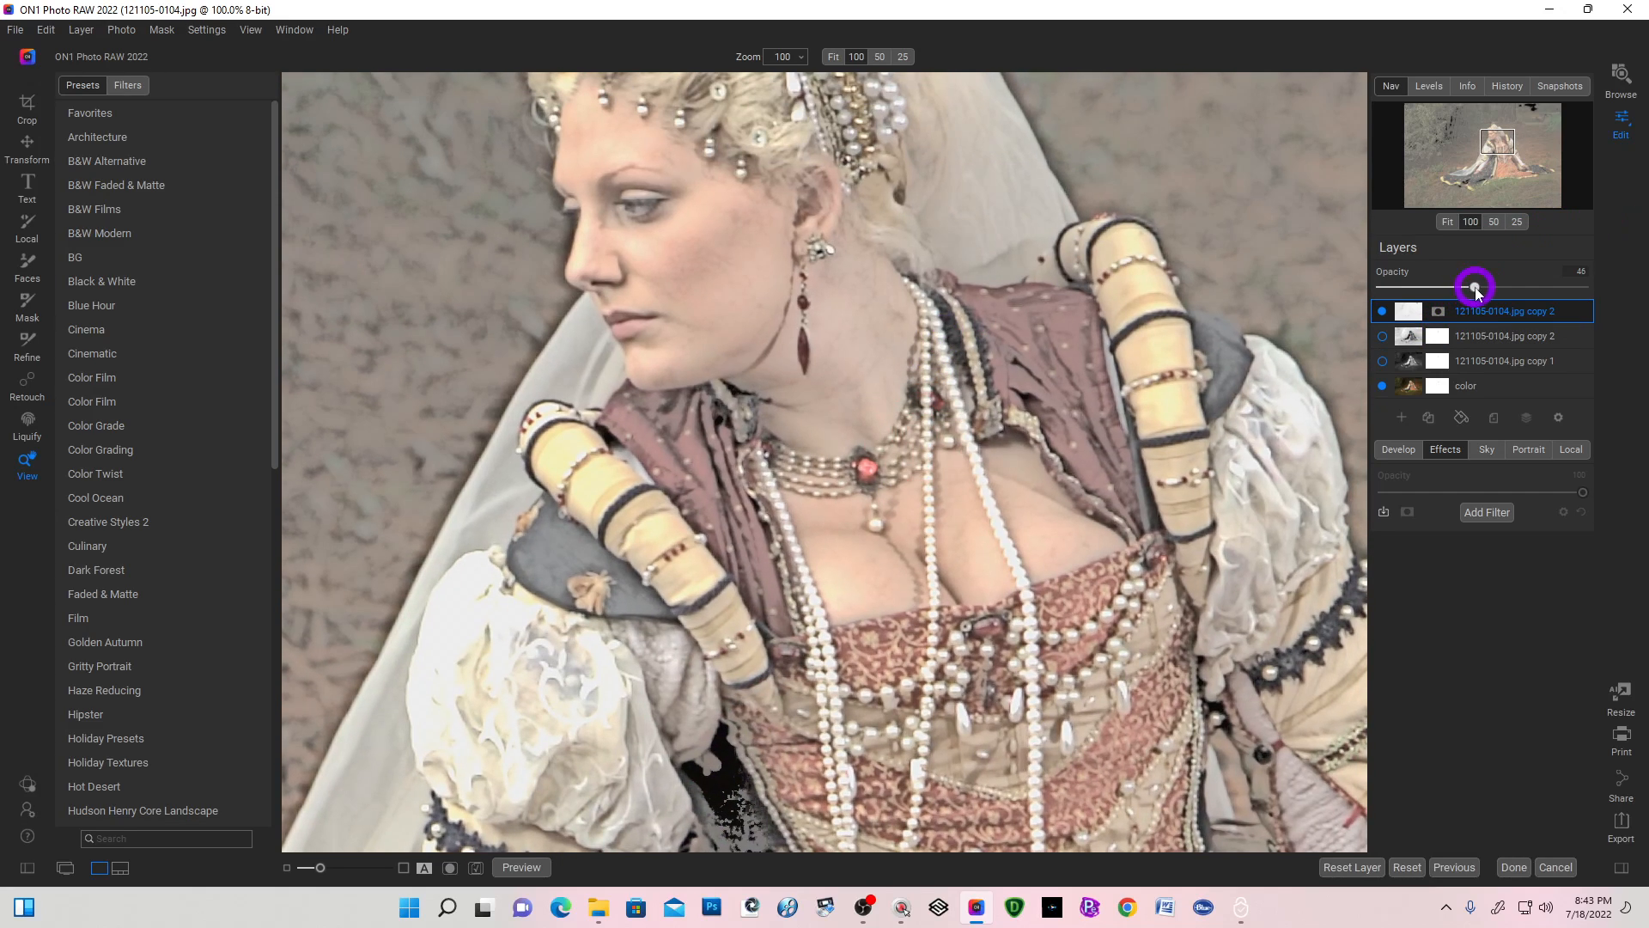
{"action": "left_click_drag", "start_coordinate": [1476, 290], "coordinate": [1485, 291]}
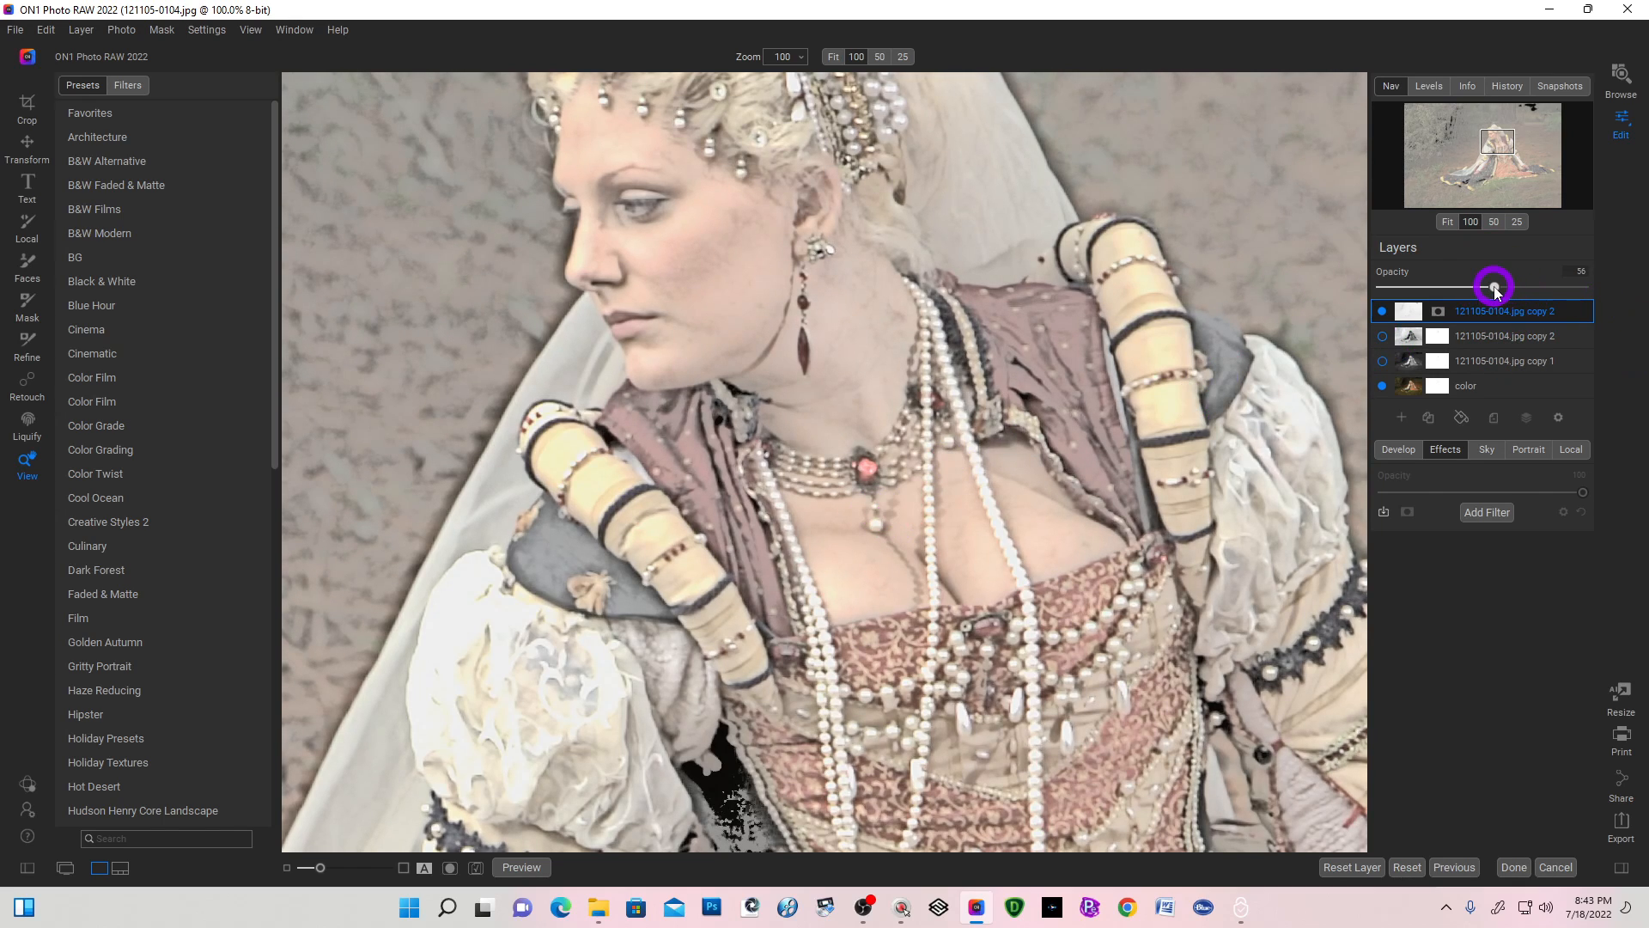
{"action": "mouse_move", "coordinate": [1494, 291]}
{"action": "left_mouse_down"}
{"action": "mouse_move", "coordinate": [1609, 287]}
{"action": "mouse_move", "coordinate": [1583, 352]}
{"action": "mouse_move", "coordinate": [1580, 335]}
{"action": "left_mouse_up"}
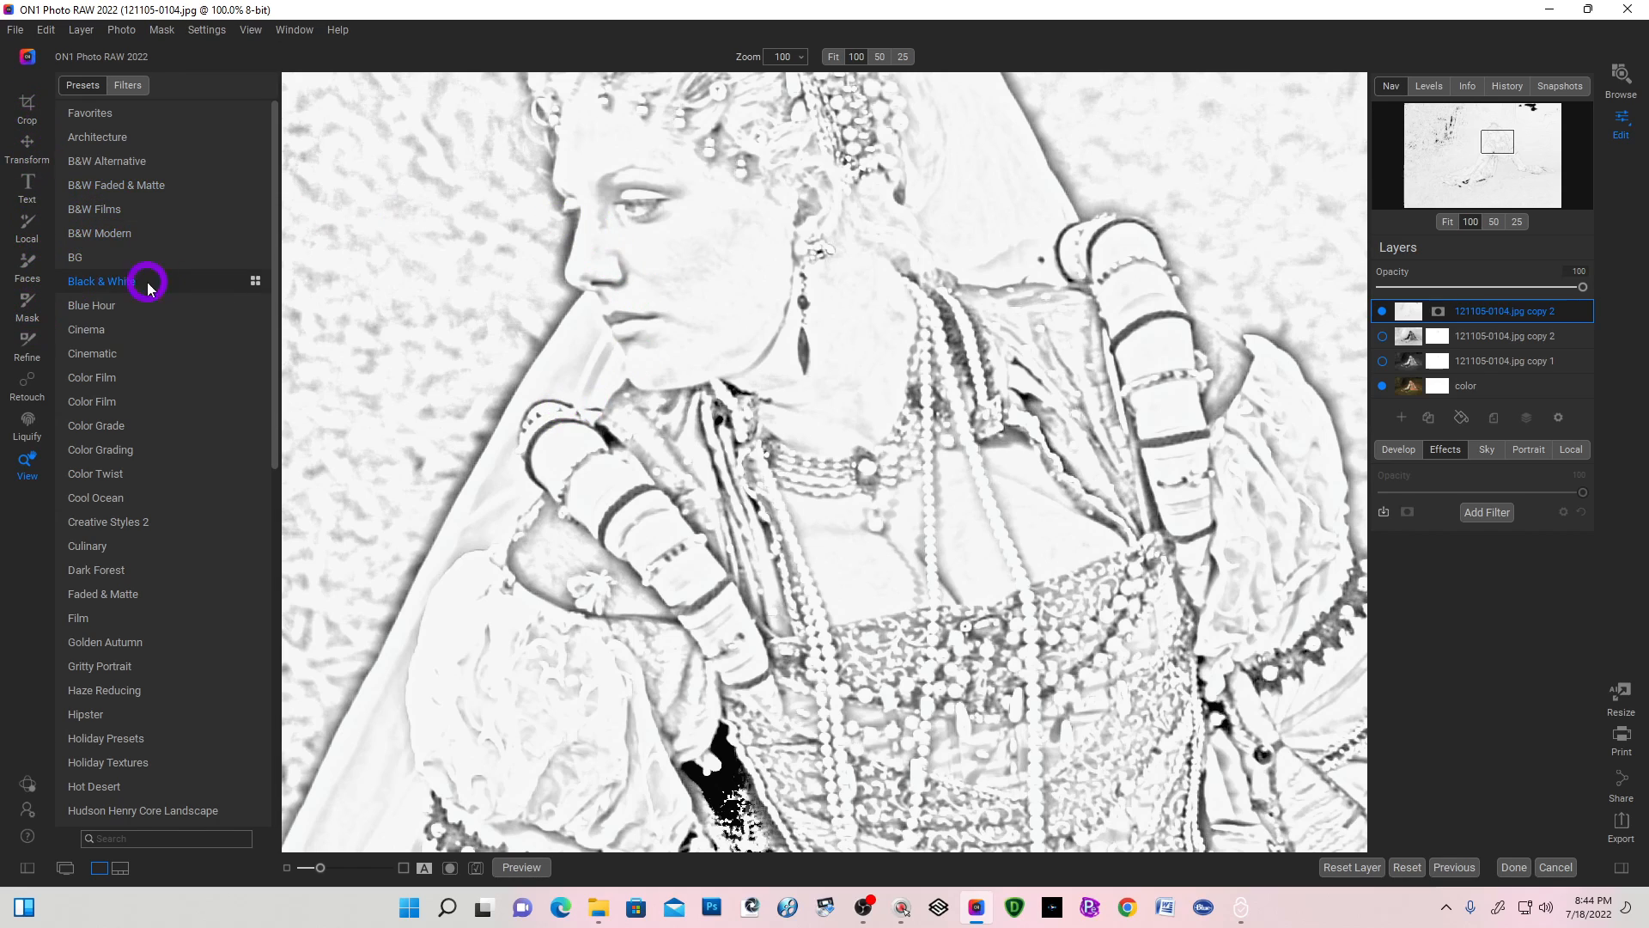
Activate the Masking Brush and browse its available brush shapes.
{"action": "key", "text": "b"}
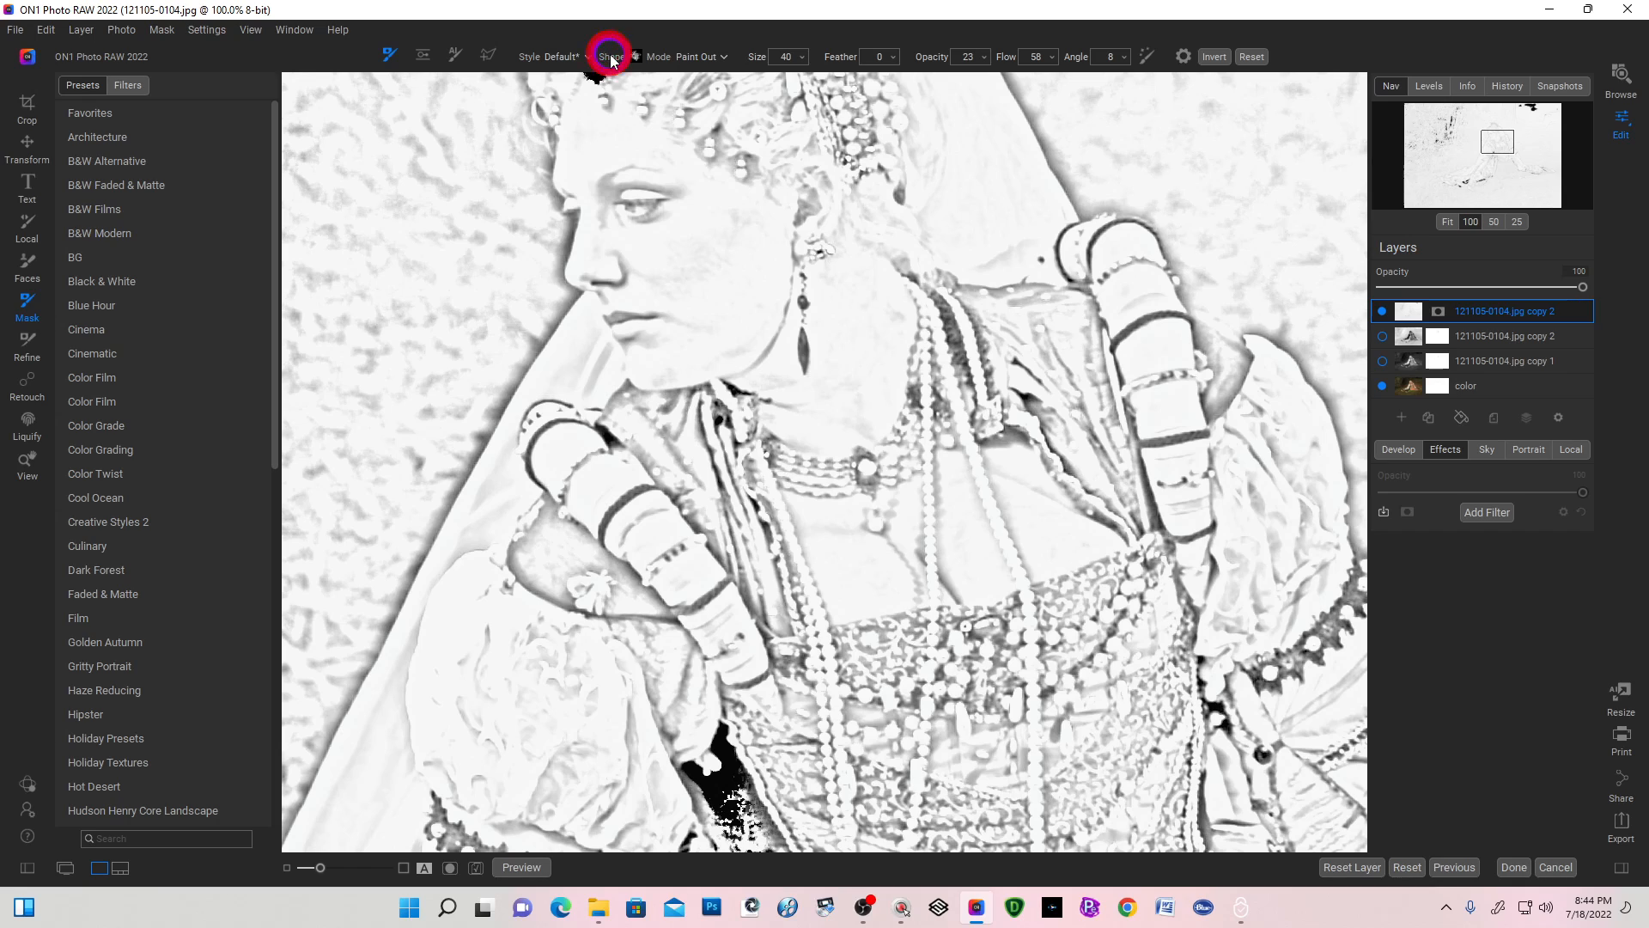
{"action": "left_click", "coordinate": [638, 57]}
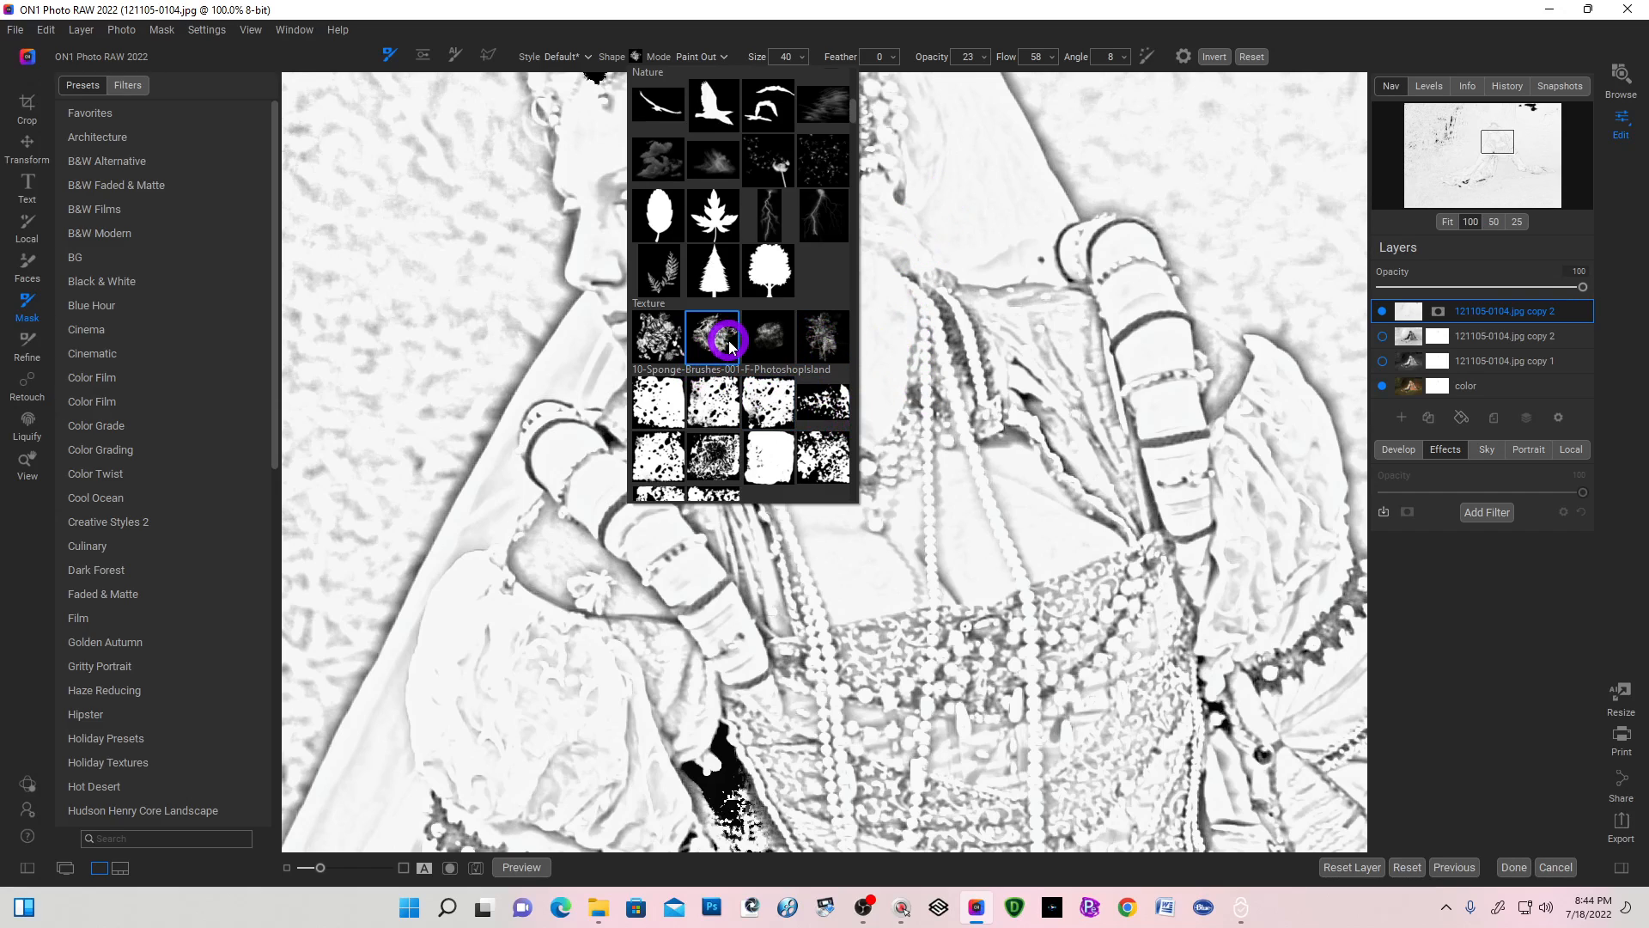
{"action": "scroll", "coordinate": [728, 344], "scroll_direction": "down", "scroll_amount": 15}
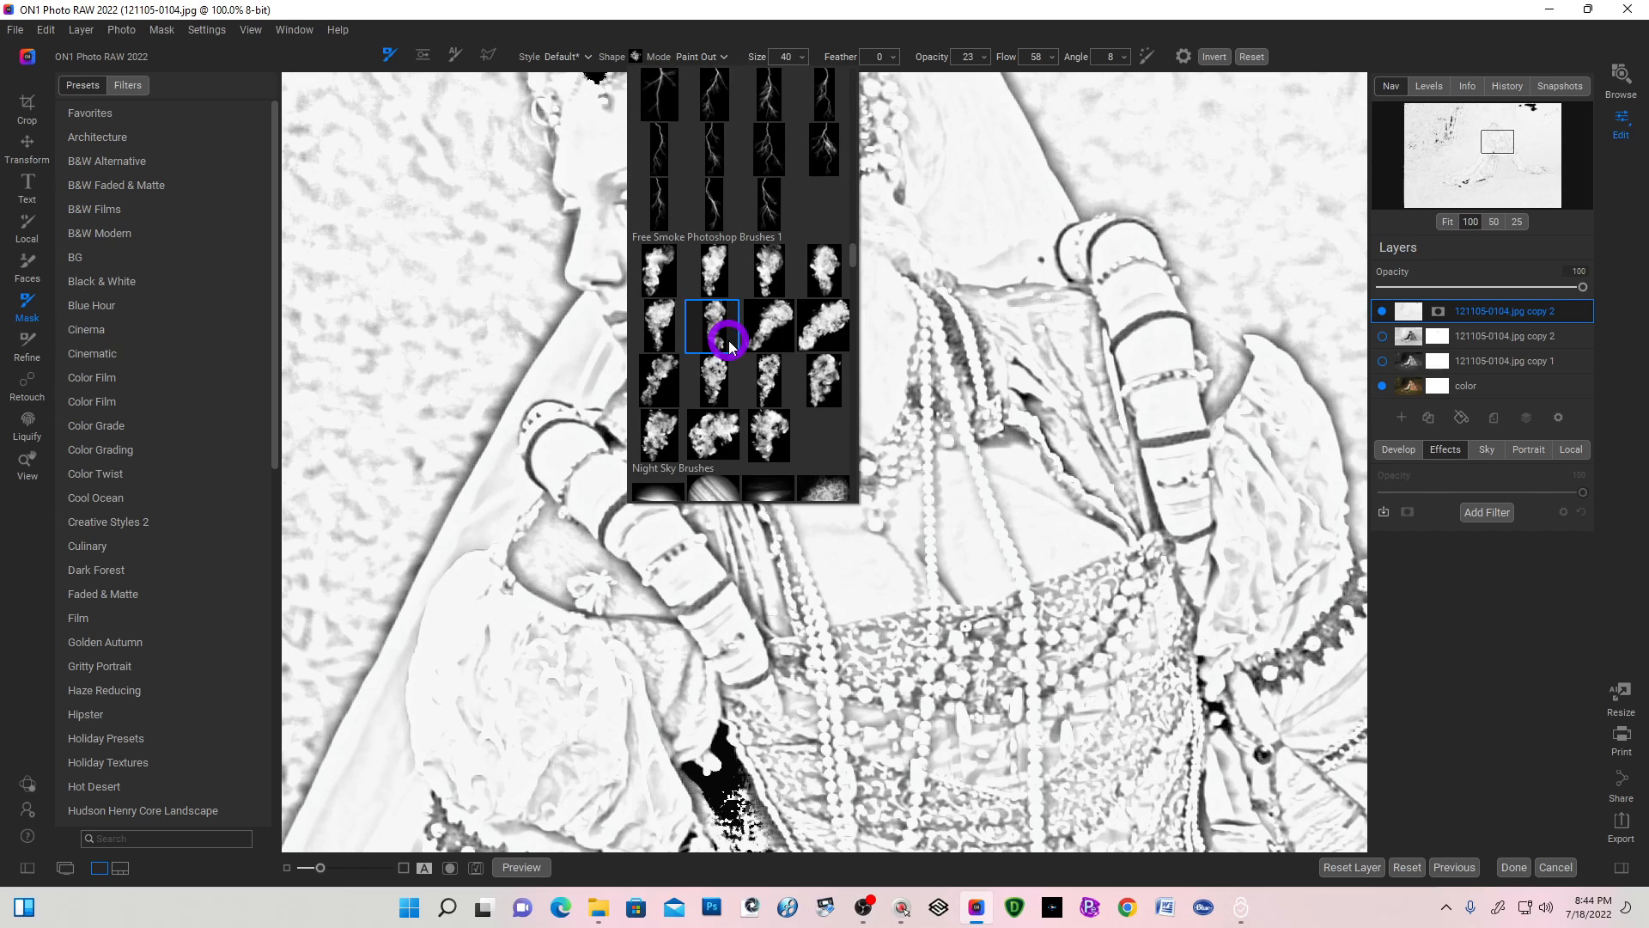
{"action": "scroll", "coordinate": [729, 344], "scroll_direction": "down", "scroll_amount": 10}
{"action": "scroll", "coordinate": [728, 344], "scroll_direction": "up", "scroll_amount": 20}
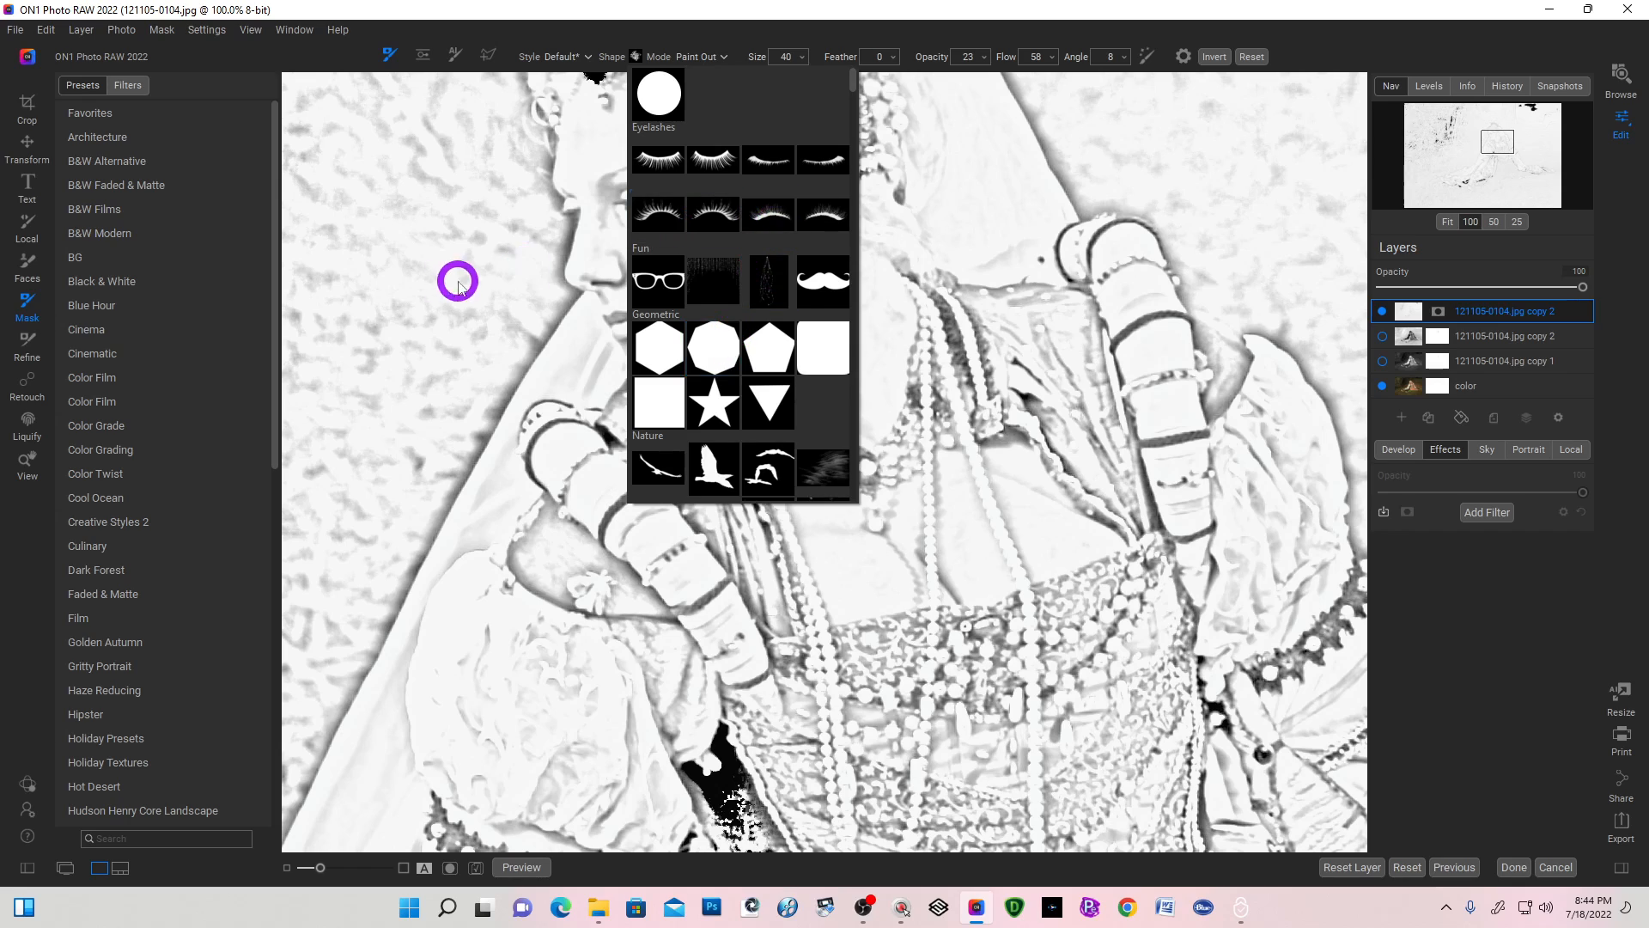
{"action": "left_click", "coordinate": [912, 12]}
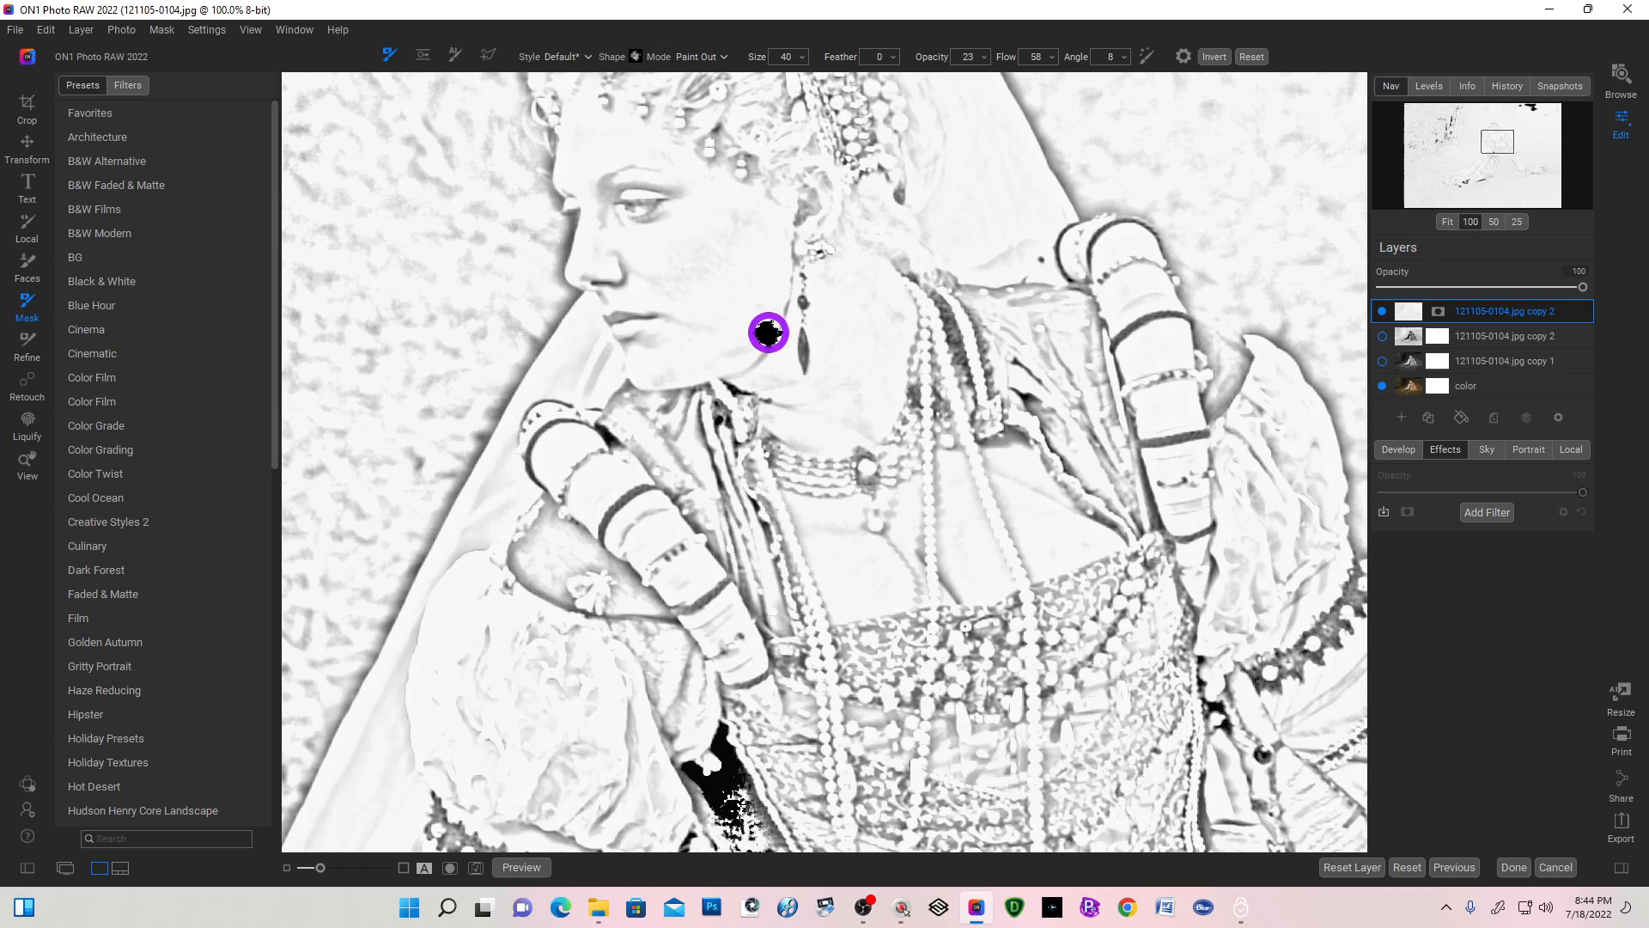
Paint out the sketch layer over the woman's eye, nose and mouth with the size 40 brush to reveal color.
{"action": "left_click_drag", "start_coordinate": [765, 265], "coordinate": [839, 471]}
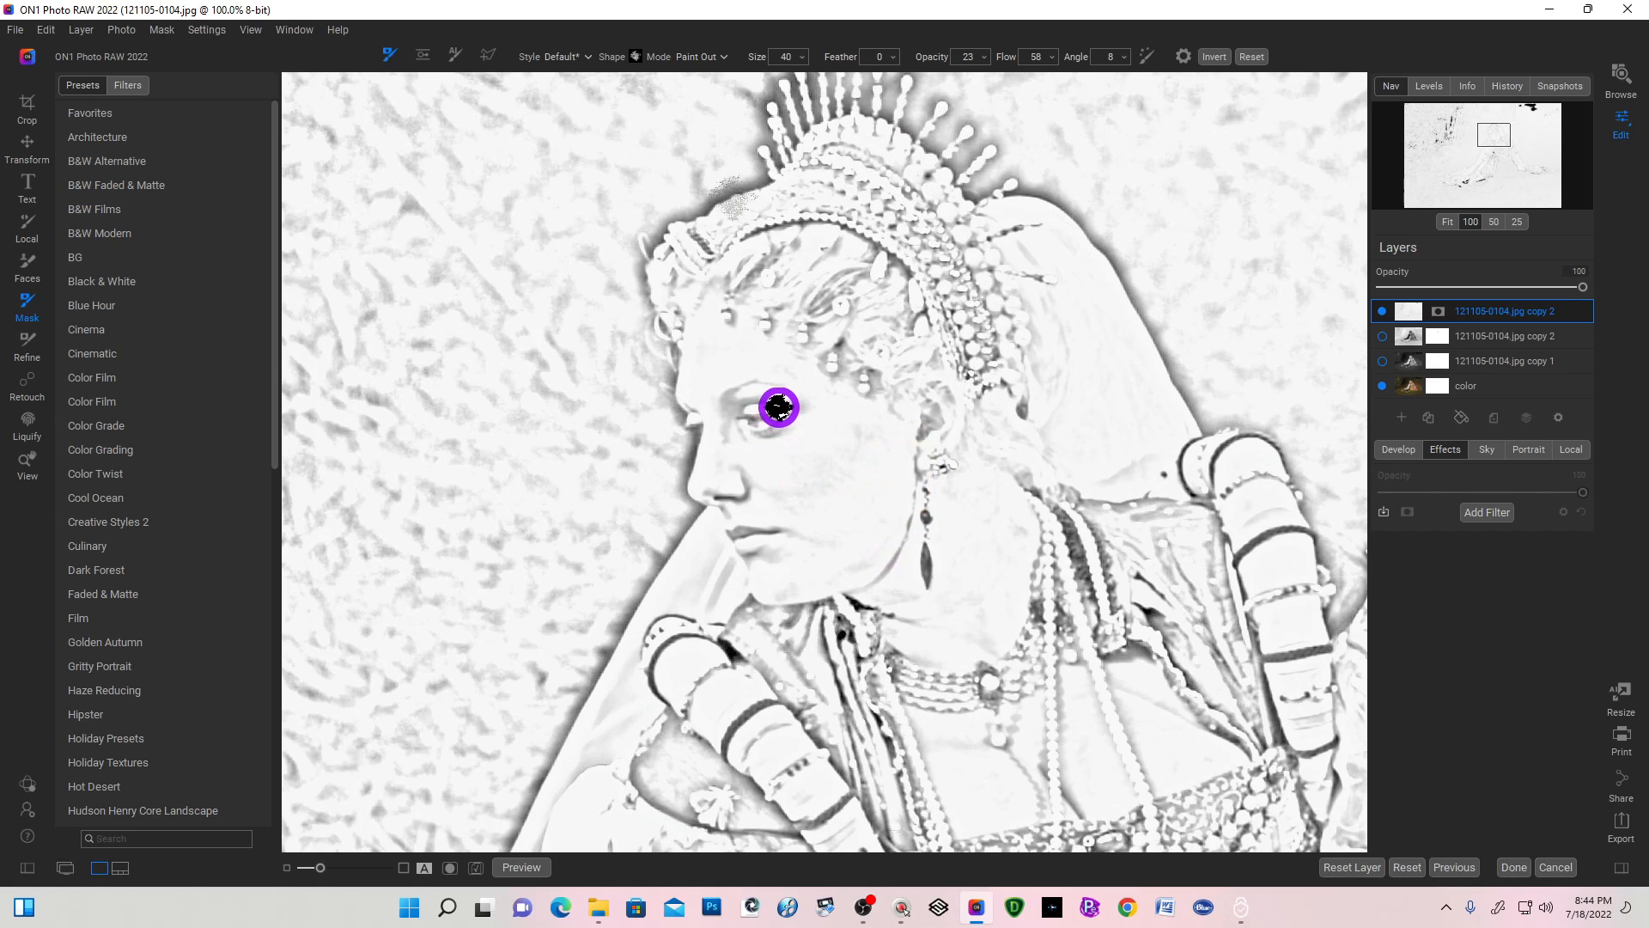
{"action": "mouse_move", "coordinate": [748, 408]}
{"action": "left_mouse_down"}
{"action": "mouse_move", "coordinate": [806, 420]}
{"action": "mouse_move", "coordinate": [785, 397]}
{"action": "left_mouse_up"}
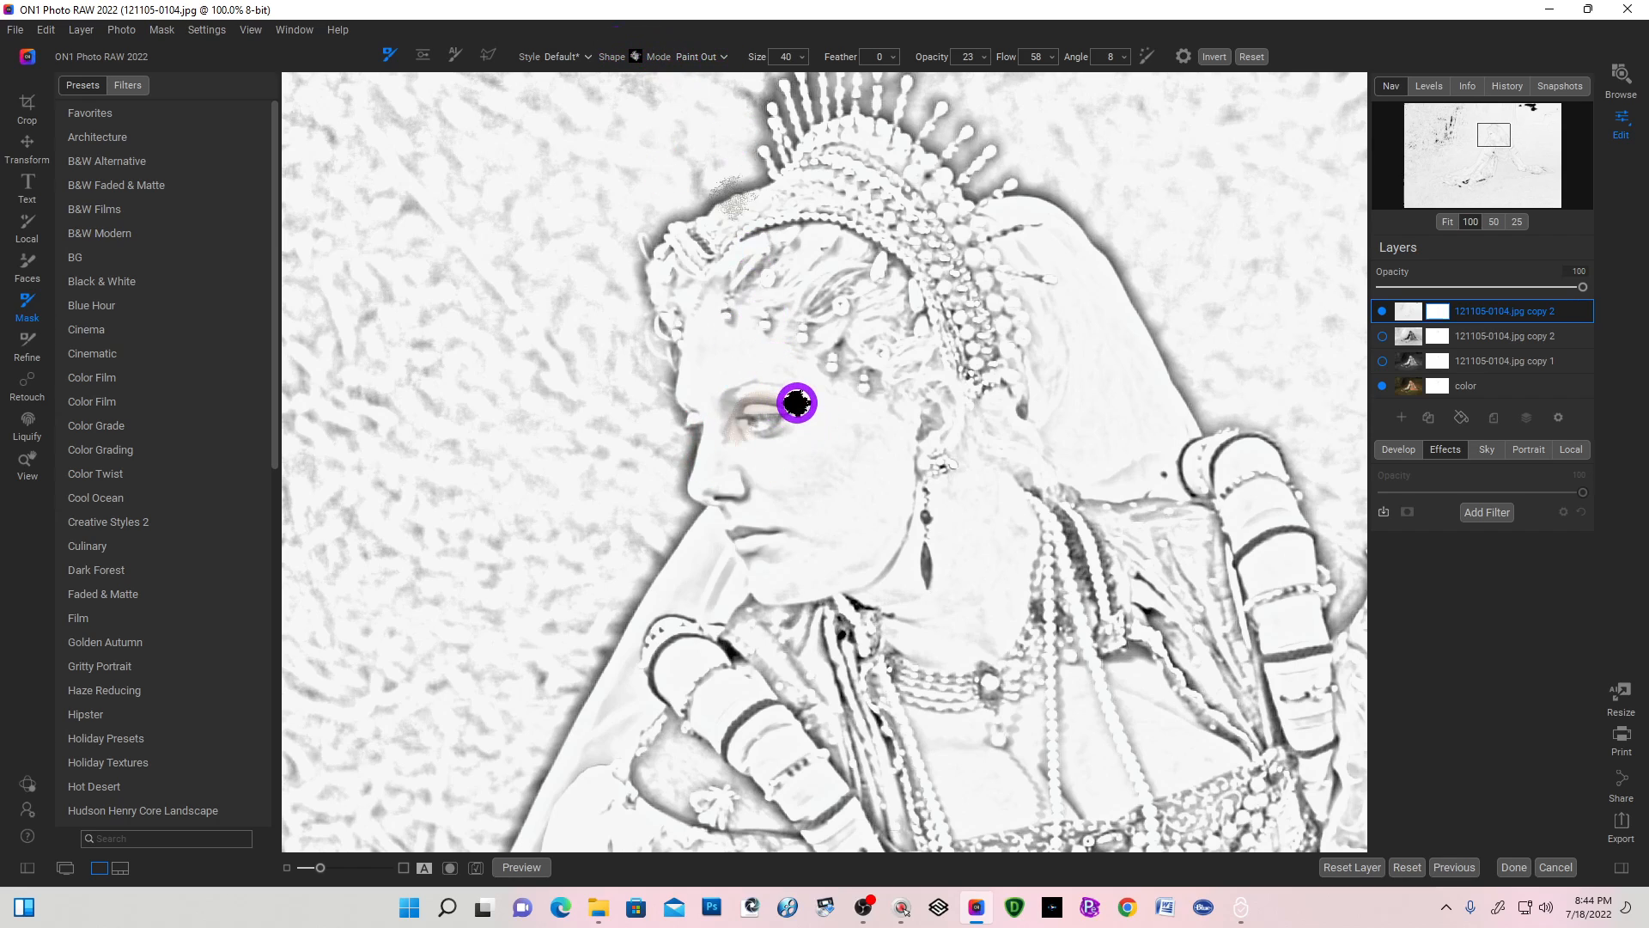
{"action": "mouse_move", "coordinate": [788, 404]}
{"action": "left_mouse_down"}
{"action": "mouse_move", "coordinate": [728, 401]}
{"action": "mouse_move", "coordinate": [730, 429]}
{"action": "mouse_move", "coordinate": [733, 384]}
{"action": "left_mouse_up"}
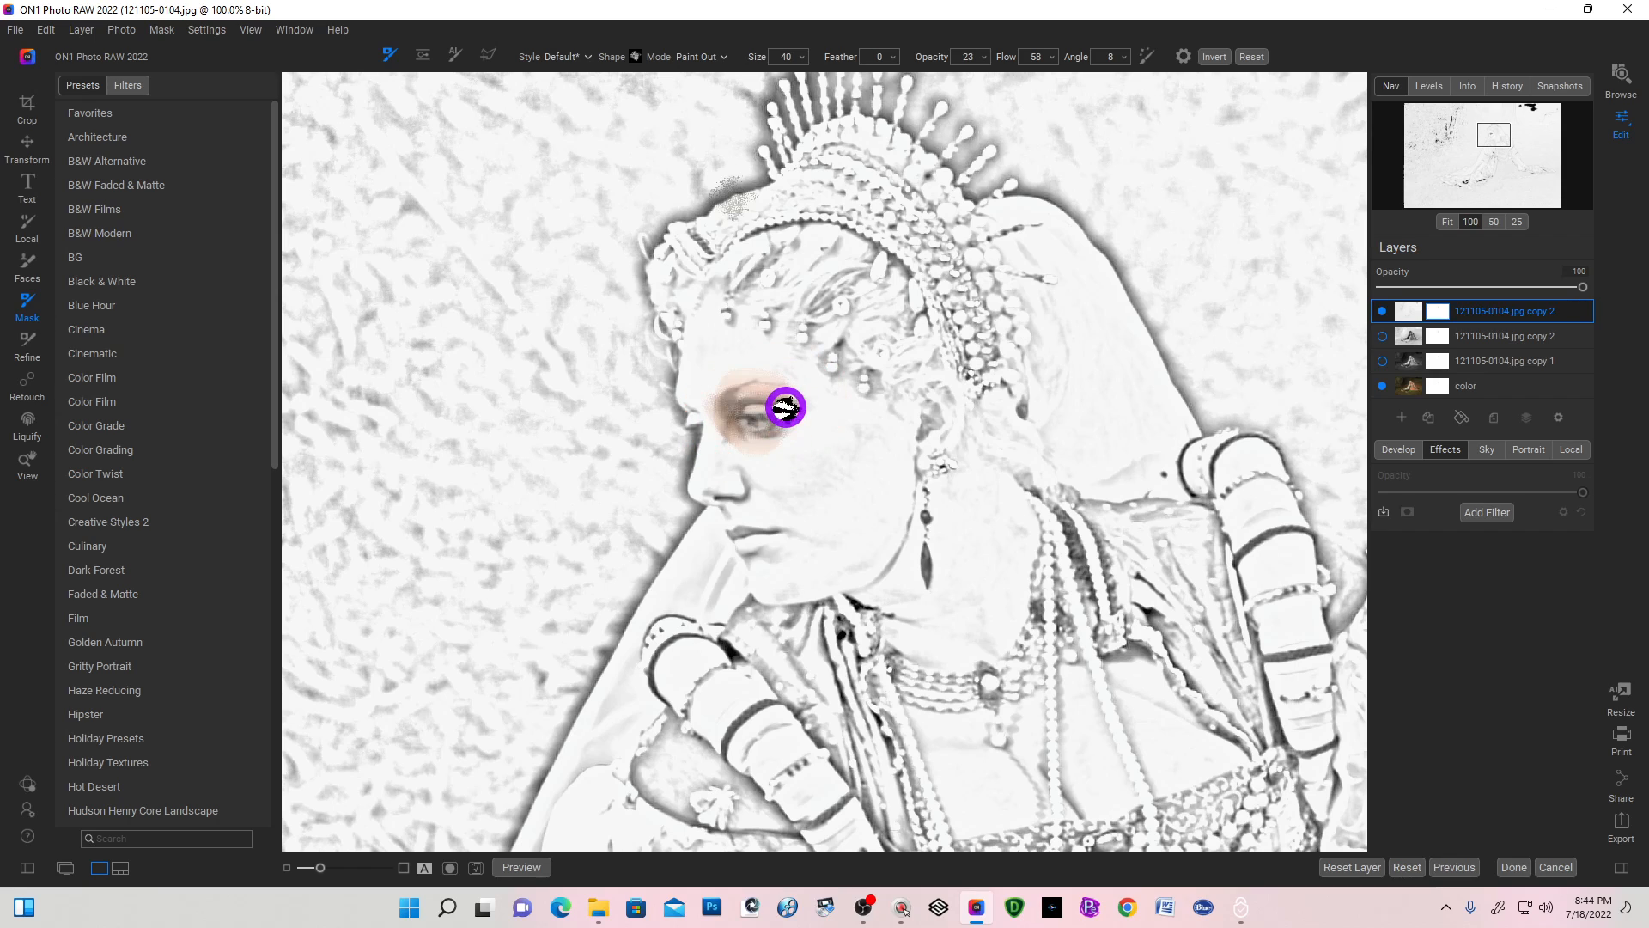
{"action": "mouse_move", "coordinate": [754, 419]}
{"action": "left_mouse_down"}
{"action": "mouse_move", "coordinate": [729, 442]}
{"action": "mouse_move", "coordinate": [743, 515]}
{"action": "mouse_move", "coordinate": [711, 504]}
{"action": "mouse_move", "coordinate": [733, 501]}
{"action": "mouse_move", "coordinate": [749, 542]}
{"action": "mouse_move", "coordinate": [729, 537]}
{"action": "mouse_move", "coordinate": [765, 541]}
{"action": "mouse_move", "coordinate": [736, 538]}
{"action": "left_mouse_up"}
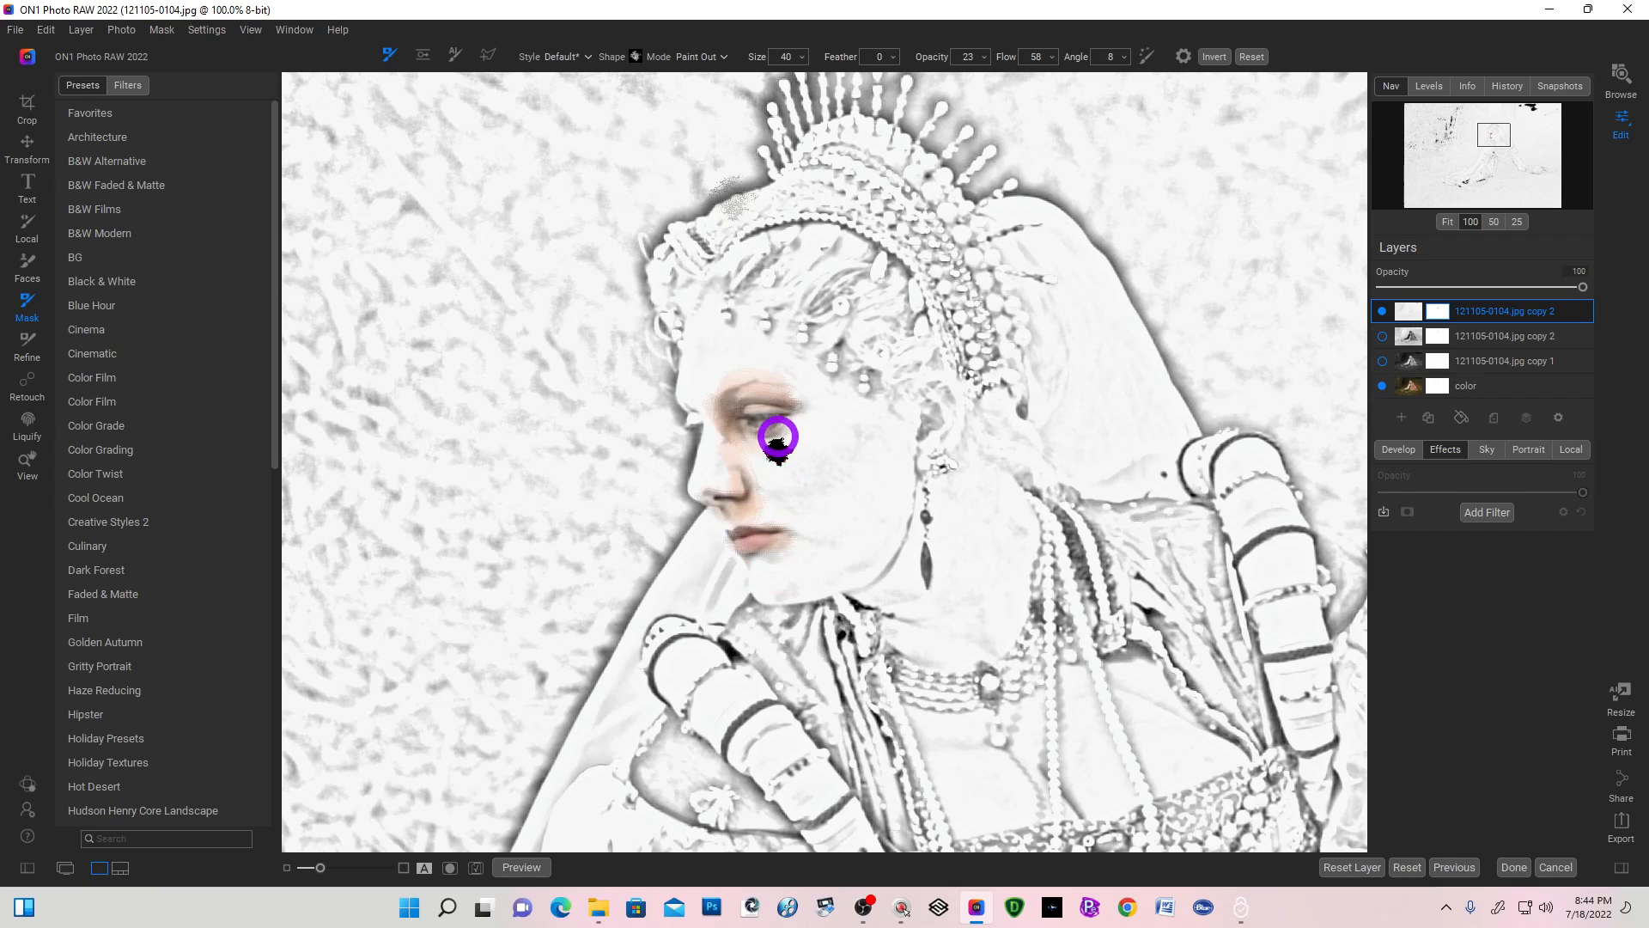
{"action": "mouse_move", "coordinate": [781, 408]}
{"action": "left_mouse_down"}
{"action": "mouse_move", "coordinate": [727, 418]}
{"action": "mouse_move", "coordinate": [716, 442]}
{"action": "mouse_move", "coordinate": [726, 412]}
{"action": "mouse_move", "coordinate": [711, 456]}
{"action": "mouse_move", "coordinate": [714, 498]}
{"action": "mouse_move", "coordinate": [748, 518]}
{"action": "left_mouse_up"}
Reveal color across the forehead, cheek and chin, using brush size 80 for broad areas and 30 for the chin's edge.
{"action": "key", "text": "bracketright"}
{"action": "key", "text": "bracketright"}
{"action": "mouse_move", "coordinate": [716, 329]}
{"action": "left_mouse_down"}
{"action": "mouse_move", "coordinate": [720, 406]}
{"action": "mouse_move", "coordinate": [697, 394]}
{"action": "mouse_move", "coordinate": [715, 265]}
{"action": "mouse_move", "coordinate": [701, 405]}
{"action": "mouse_move", "coordinate": [746, 345]}
{"action": "mouse_move", "coordinate": [752, 293]}
{"action": "mouse_move", "coordinate": [736, 400]}
{"action": "mouse_move", "coordinate": [802, 352]}
{"action": "mouse_move", "coordinate": [762, 403]}
{"action": "mouse_move", "coordinate": [886, 419]}
{"action": "mouse_move", "coordinate": [774, 437]}
{"action": "mouse_move", "coordinate": [784, 400]}
{"action": "mouse_move", "coordinate": [816, 432]}
{"action": "mouse_move", "coordinate": [739, 471]}
{"action": "mouse_move", "coordinate": [850, 485]}
{"action": "mouse_move", "coordinate": [835, 430]}
{"action": "mouse_move", "coordinate": [784, 486]}
{"action": "mouse_move", "coordinate": [747, 494]}
{"action": "mouse_move", "coordinate": [900, 464]}
{"action": "mouse_move", "coordinate": [885, 426]}
{"action": "mouse_move", "coordinate": [794, 519]}
{"action": "mouse_move", "coordinate": [743, 524]}
{"action": "mouse_move", "coordinate": [985, 463]}
{"action": "mouse_move", "coordinate": [884, 447]}
{"action": "mouse_move", "coordinate": [828, 534]}
{"action": "mouse_move", "coordinate": [744, 575]}
{"action": "left_mouse_up"}
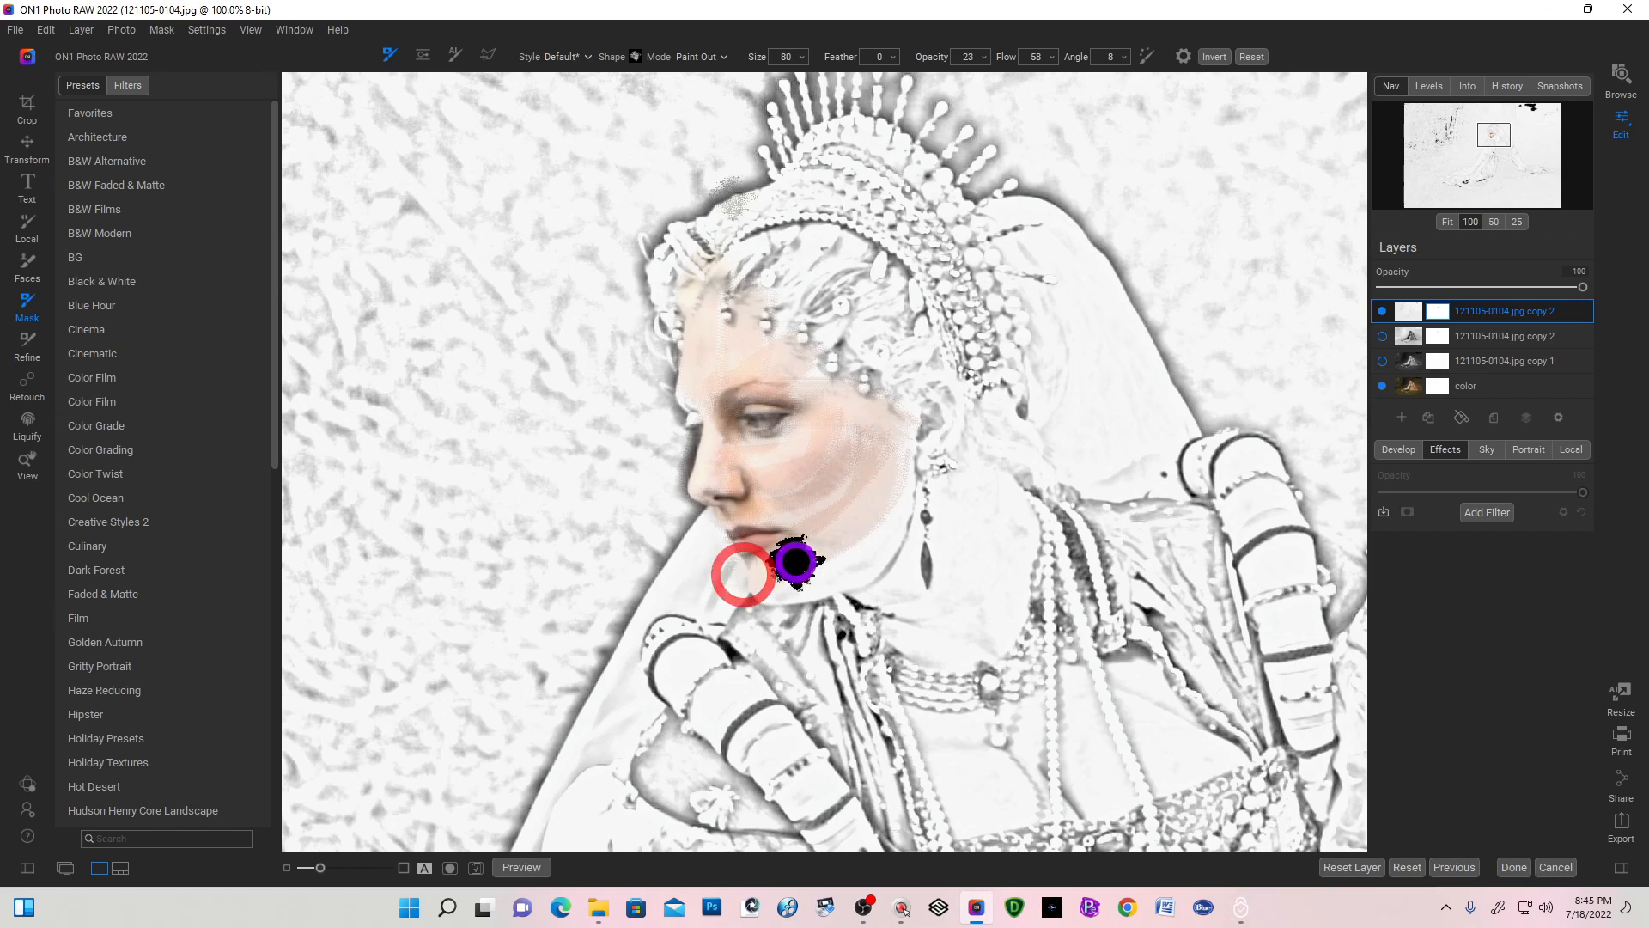
{"action": "key", "text": "["}
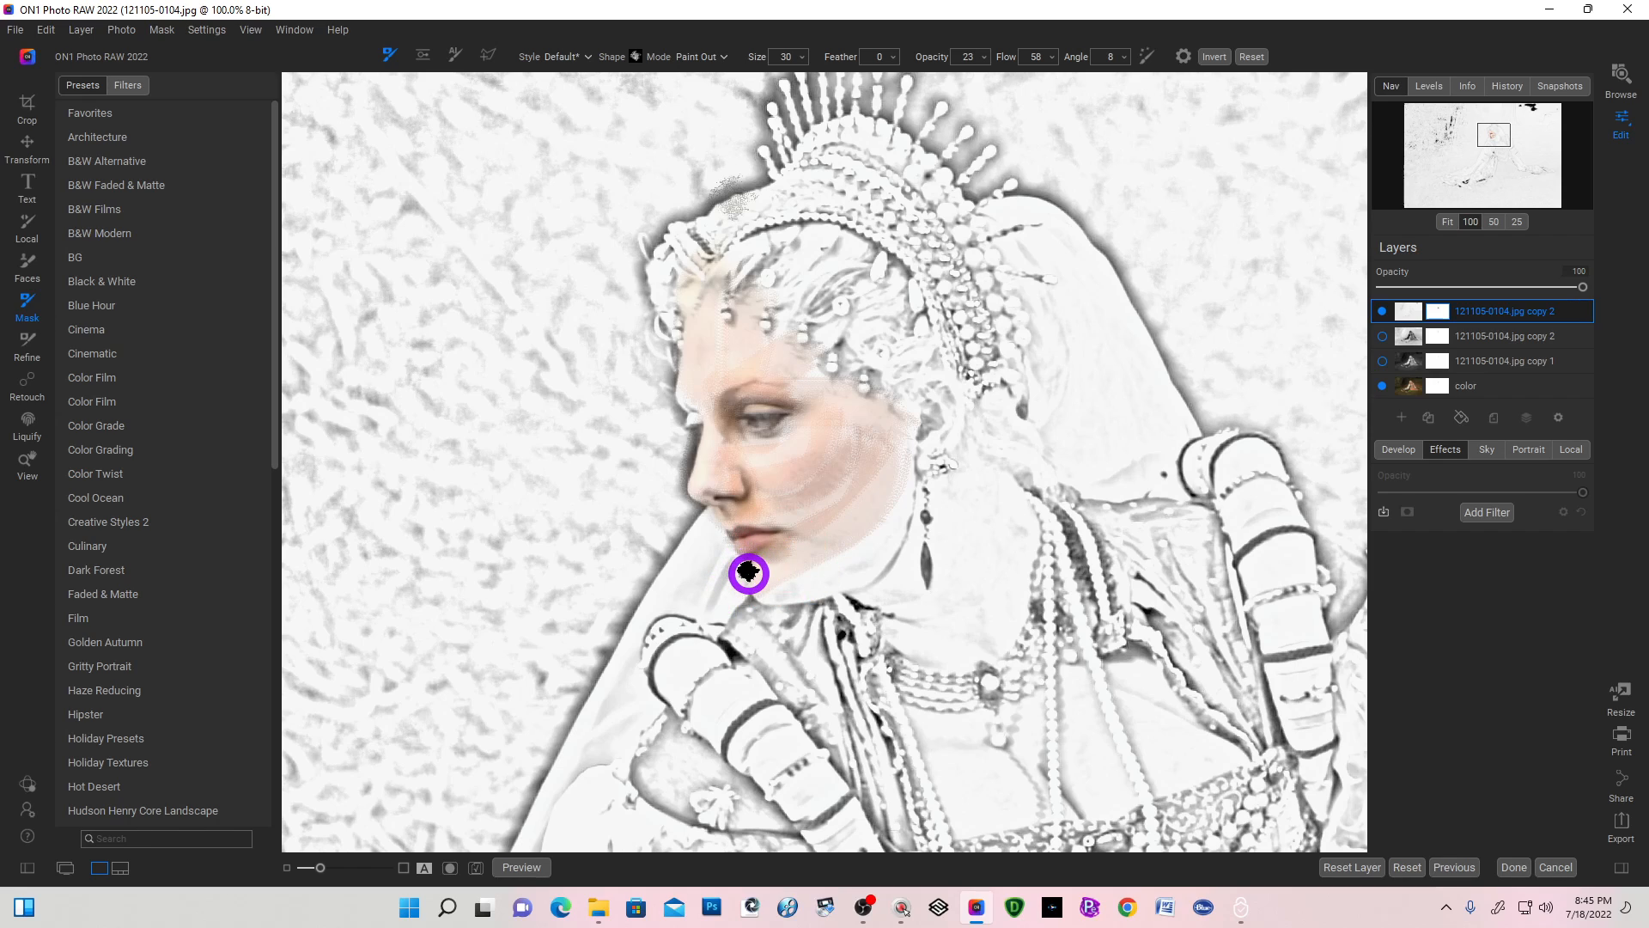
{"action": "mouse_move", "coordinate": [752, 557]}
{"action": "left_mouse_down"}
{"action": "mouse_move", "coordinate": [810, 556]}
{"action": "mouse_move", "coordinate": [740, 604]}
{"action": "mouse_move", "coordinate": [764, 578]}
{"action": "mouse_move", "coordinate": [843, 576]}
{"action": "mouse_move", "coordinate": [877, 544]}
{"action": "mouse_move", "coordinate": [927, 434]}
{"action": "mouse_move", "coordinate": [886, 508]}
{"action": "mouse_move", "coordinate": [818, 431]}
{"action": "mouse_move", "coordinate": [897, 456]}
{"action": "mouse_move", "coordinate": [764, 540]}
{"action": "mouse_move", "coordinate": [917, 475]}
{"action": "left_mouse_up"}
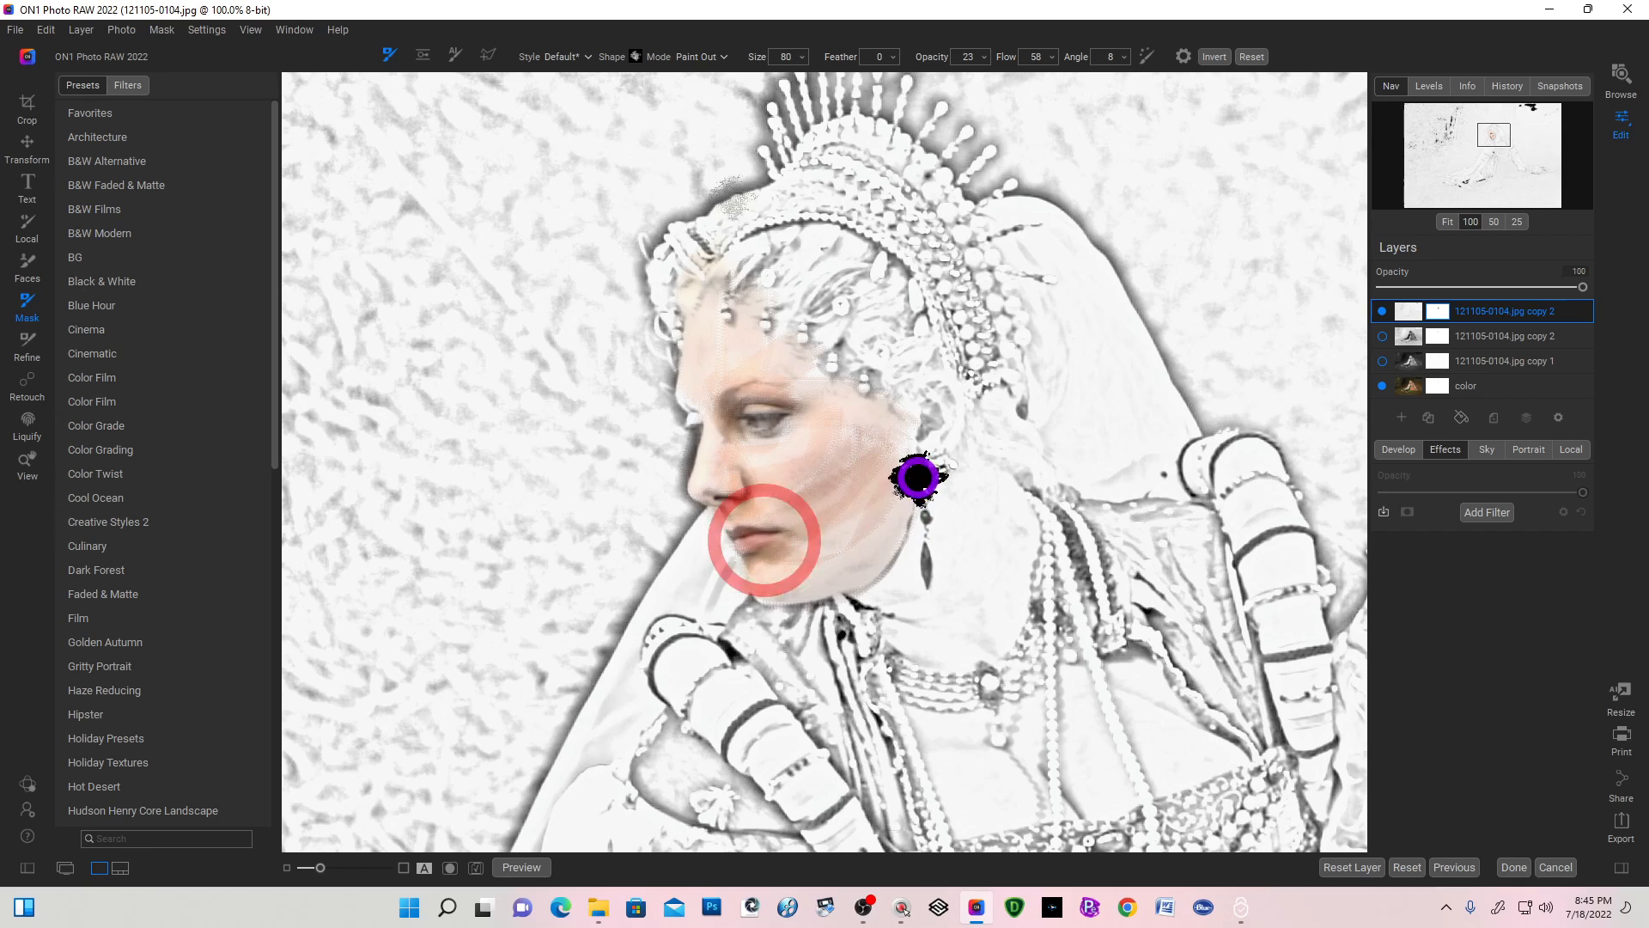
{"action": "left_click_drag", "start_coordinate": [791, 560], "coordinate": [876, 481]}
Enlarge the brush to 150 and lightly paint in color around the earring and the side of the neck.
{"action": "key", "text": "bracketright"}
{"action": "key", "text": "bracketright"}
{"action": "key", "text": "bracketright"}
{"action": "key", "text": "bracketright"}
{"action": "key", "text": "bracketright"}
{"action": "key", "text": "bracketright"}
{"action": "key", "text": "bracketright"}
{"action": "mouse_move", "coordinate": [863, 401]}
{"action": "left_mouse_down"}
{"action": "mouse_move", "coordinate": [906, 471]}
{"action": "mouse_move", "coordinate": [878, 595]}
{"action": "mouse_move", "coordinate": [864, 589]}
{"action": "mouse_move", "coordinate": [898, 501]}
{"action": "mouse_move", "coordinate": [948, 430]}
{"action": "mouse_move", "coordinate": [877, 613]}
{"action": "mouse_move", "coordinate": [898, 570]}
{"action": "left_mouse_up"}
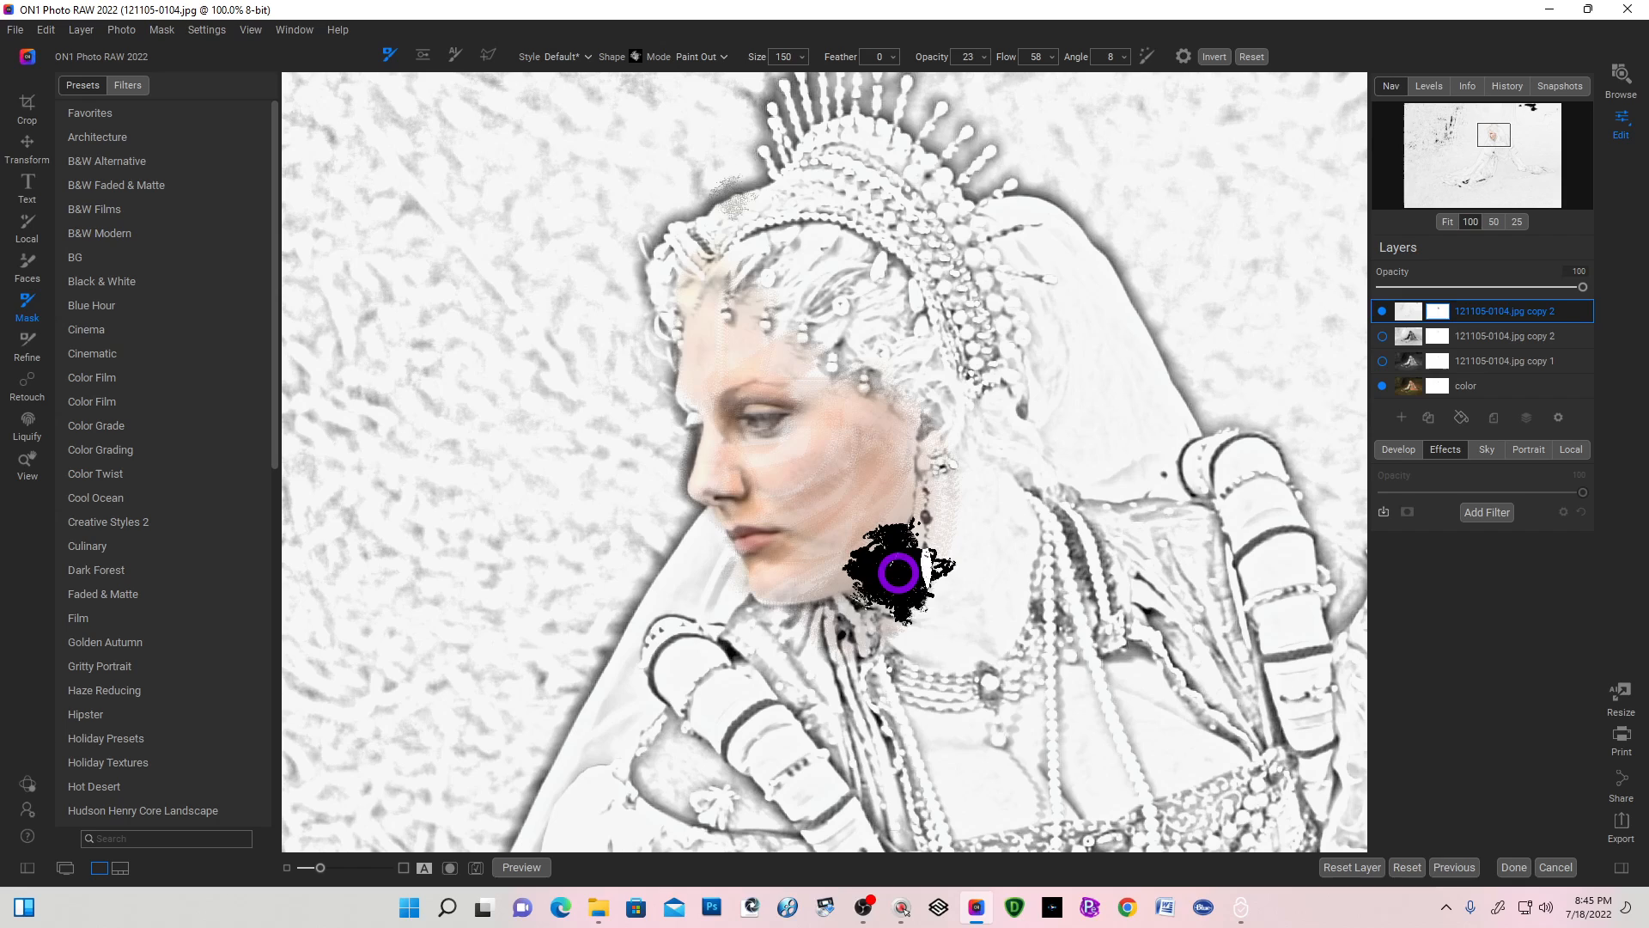
Reduce the brush to 70 and reveal color under the jaw and in the hair below the crown.
{"action": "key", "text": "bracketleft"}
{"action": "key", "text": "bracketleft"}
{"action": "key", "text": "bracketleft"}
{"action": "key", "text": "bracketleft"}
{"action": "key", "text": "bracketleft"}
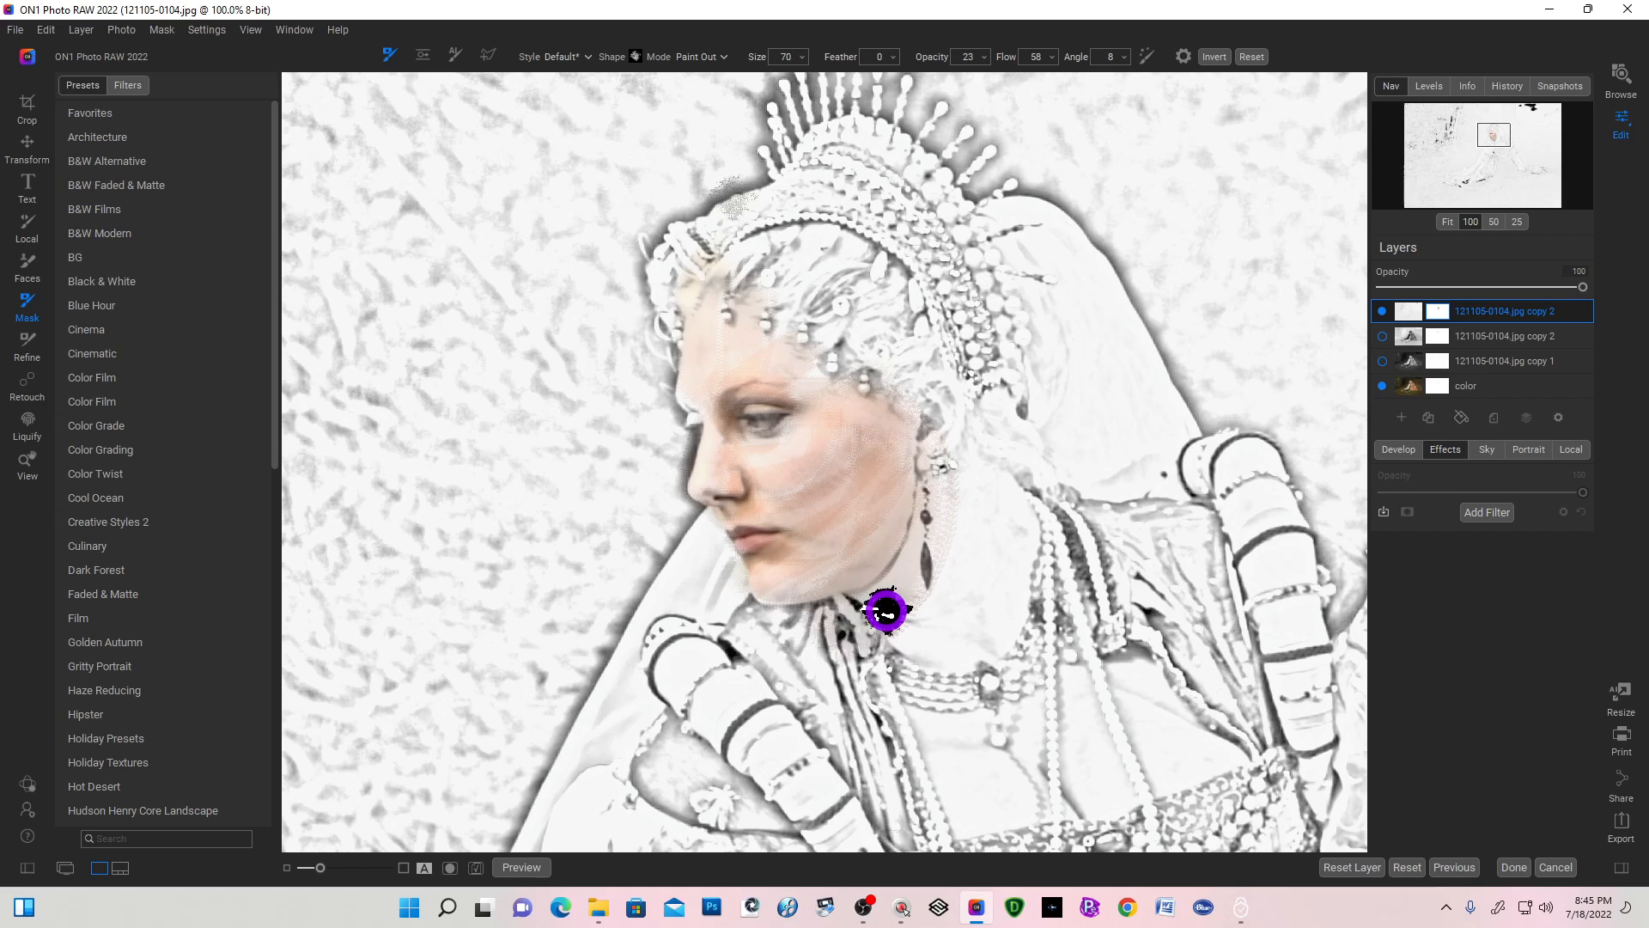
{"action": "mouse_move", "coordinate": [886, 612]}
{"action": "left_mouse_down"}
{"action": "mouse_move", "coordinate": [882, 648]}
{"action": "mouse_move", "coordinate": [843, 637]}
{"action": "mouse_move", "coordinate": [840, 613]}
{"action": "mouse_move", "coordinate": [917, 608]}
{"action": "left_mouse_up"}
{"action": "mouse_move", "coordinate": [923, 402]}
{"action": "left_mouse_down"}
{"action": "mouse_move", "coordinate": [937, 344]}
{"action": "mouse_move", "coordinate": [892, 376]}
{"action": "mouse_move", "coordinate": [907, 312]}
{"action": "mouse_move", "coordinate": [869, 372]}
{"action": "mouse_move", "coordinate": [860, 333]}
{"action": "mouse_move", "coordinate": [894, 291]}
{"action": "mouse_move", "coordinate": [807, 346]}
{"action": "mouse_move", "coordinate": [841, 280]}
{"action": "mouse_move", "coordinate": [801, 328]}
{"action": "mouse_move", "coordinate": [790, 290]}
{"action": "mouse_move", "coordinate": [850, 266]}
{"action": "mouse_move", "coordinate": [769, 282]}
{"action": "mouse_move", "coordinate": [795, 252]}
{"action": "mouse_move", "coordinate": [795, 269]}
{"action": "mouse_move", "coordinate": [743, 269]}
{"action": "mouse_move", "coordinate": [767, 245]}
{"action": "mouse_move", "coordinate": [881, 273]}
{"action": "left_mouse_up"}
{"action": "mouse_move", "coordinate": [916, 349]}
{"action": "left_mouse_down"}
{"action": "mouse_move", "coordinate": [784, 297]}
{"action": "mouse_move", "coordinate": [841, 359]}
{"action": "mouse_move", "coordinate": [904, 368]}
{"action": "mouse_move", "coordinate": [735, 291]}
{"action": "mouse_move", "coordinate": [827, 382]}
{"action": "mouse_move", "coordinate": [918, 381]}
{"action": "mouse_move", "coordinate": [850, 351]}
{"action": "mouse_move", "coordinate": [932, 263]}
{"action": "mouse_move", "coordinate": [953, 374]}
{"action": "mouse_move", "coordinate": [917, 414]}
{"action": "mouse_move", "coordinate": [1202, 431]}
{"action": "mouse_move", "coordinate": [1236, 415]}
{"action": "left_mouse_up"}
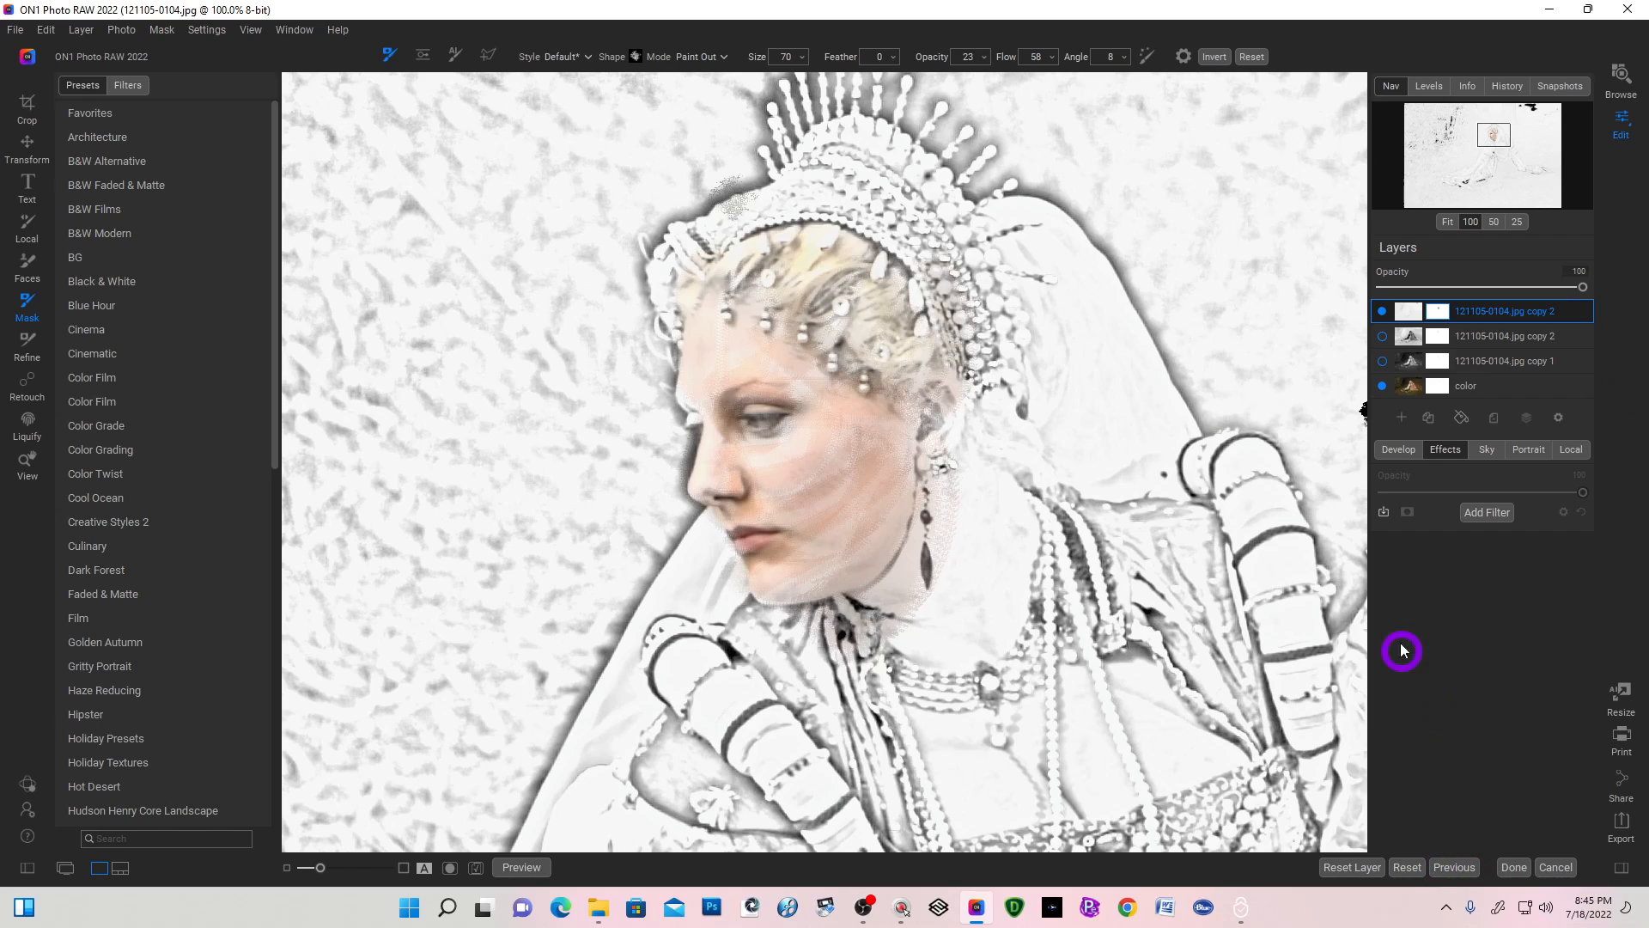
Check the brush's pressure options and, at brush size 150, reveal color in the neck, necklace, collar, chest and crown.
{"action": "left_click", "coordinate": [1185, 57]}
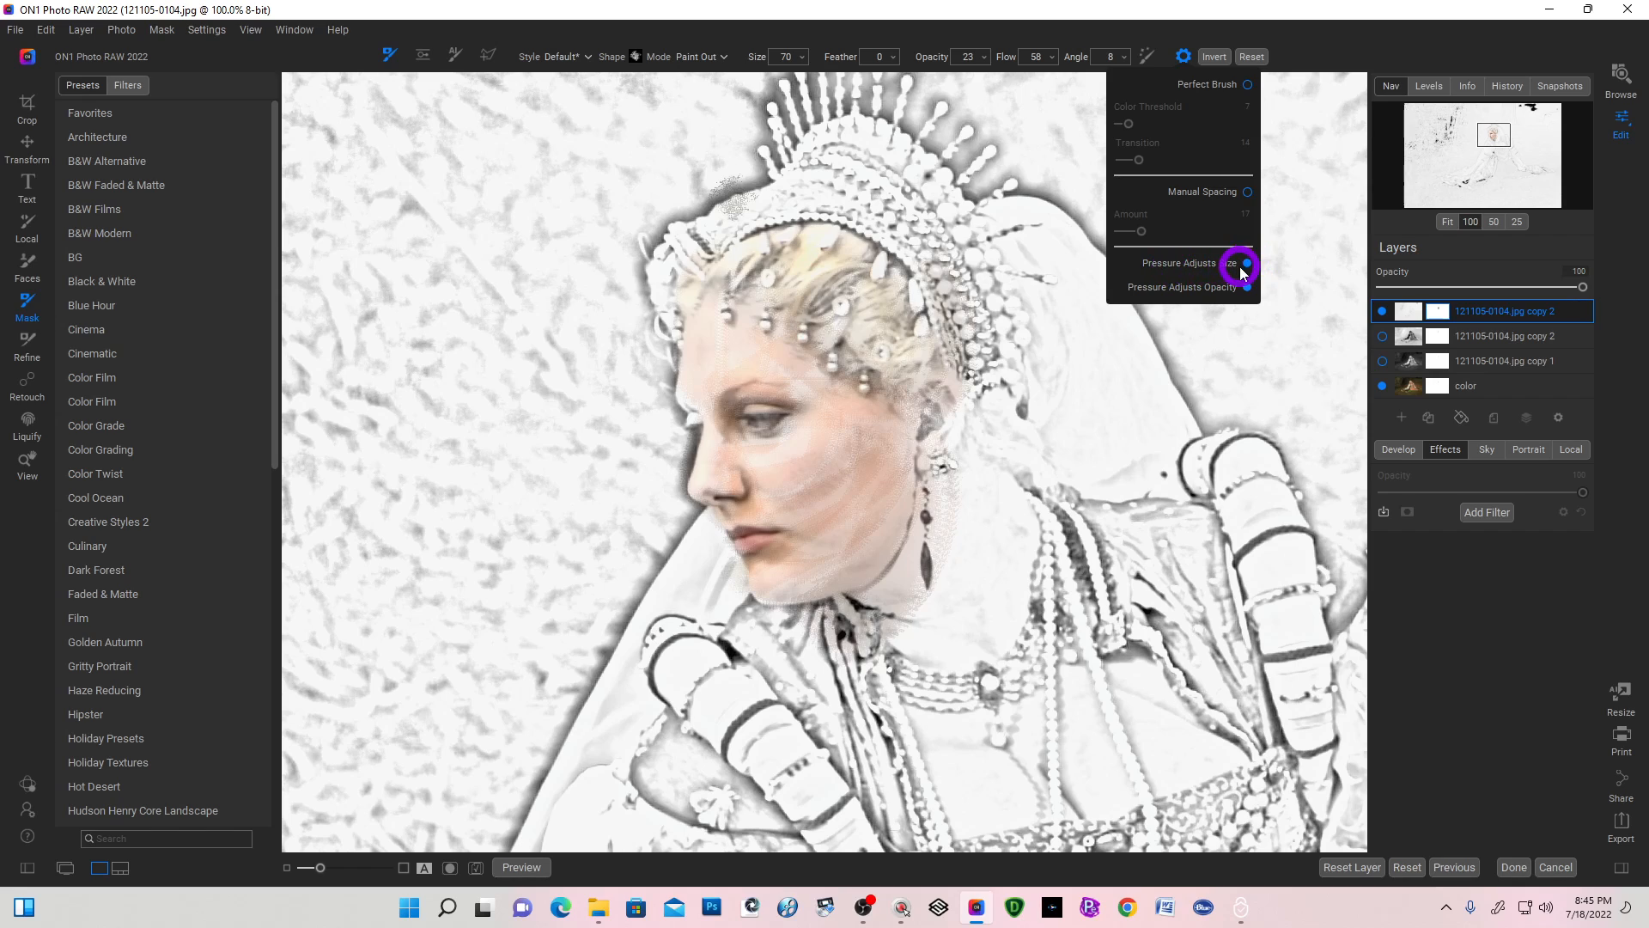
{"action": "left_click", "coordinate": [1183, 57]}
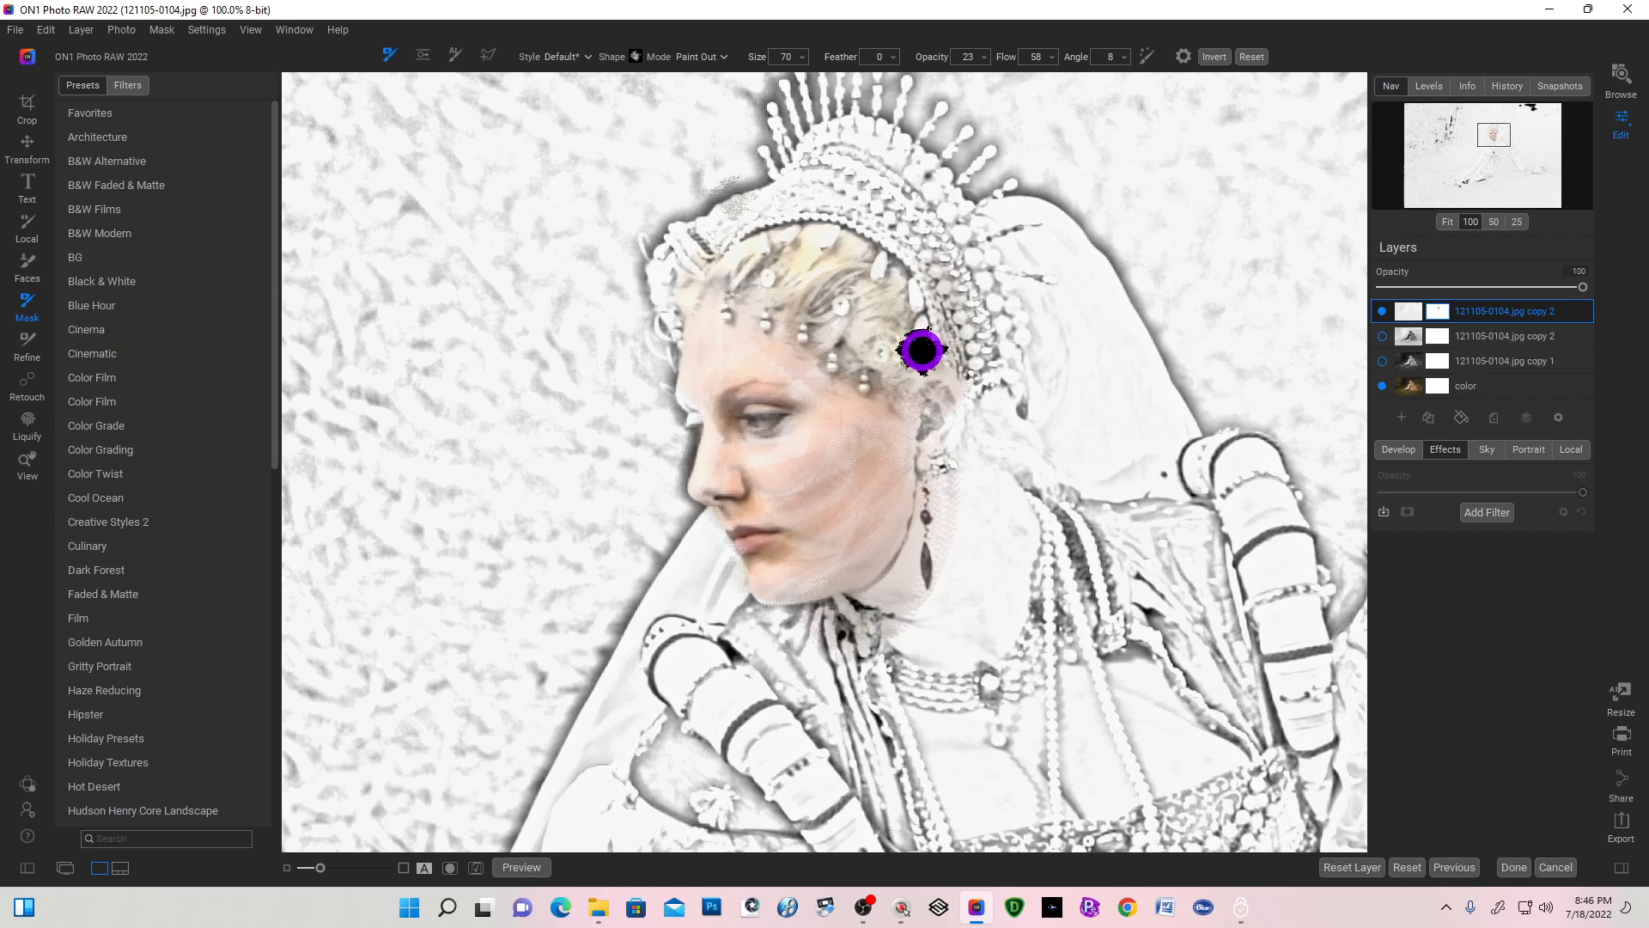
{"action": "key", "text": "bracketleft"}
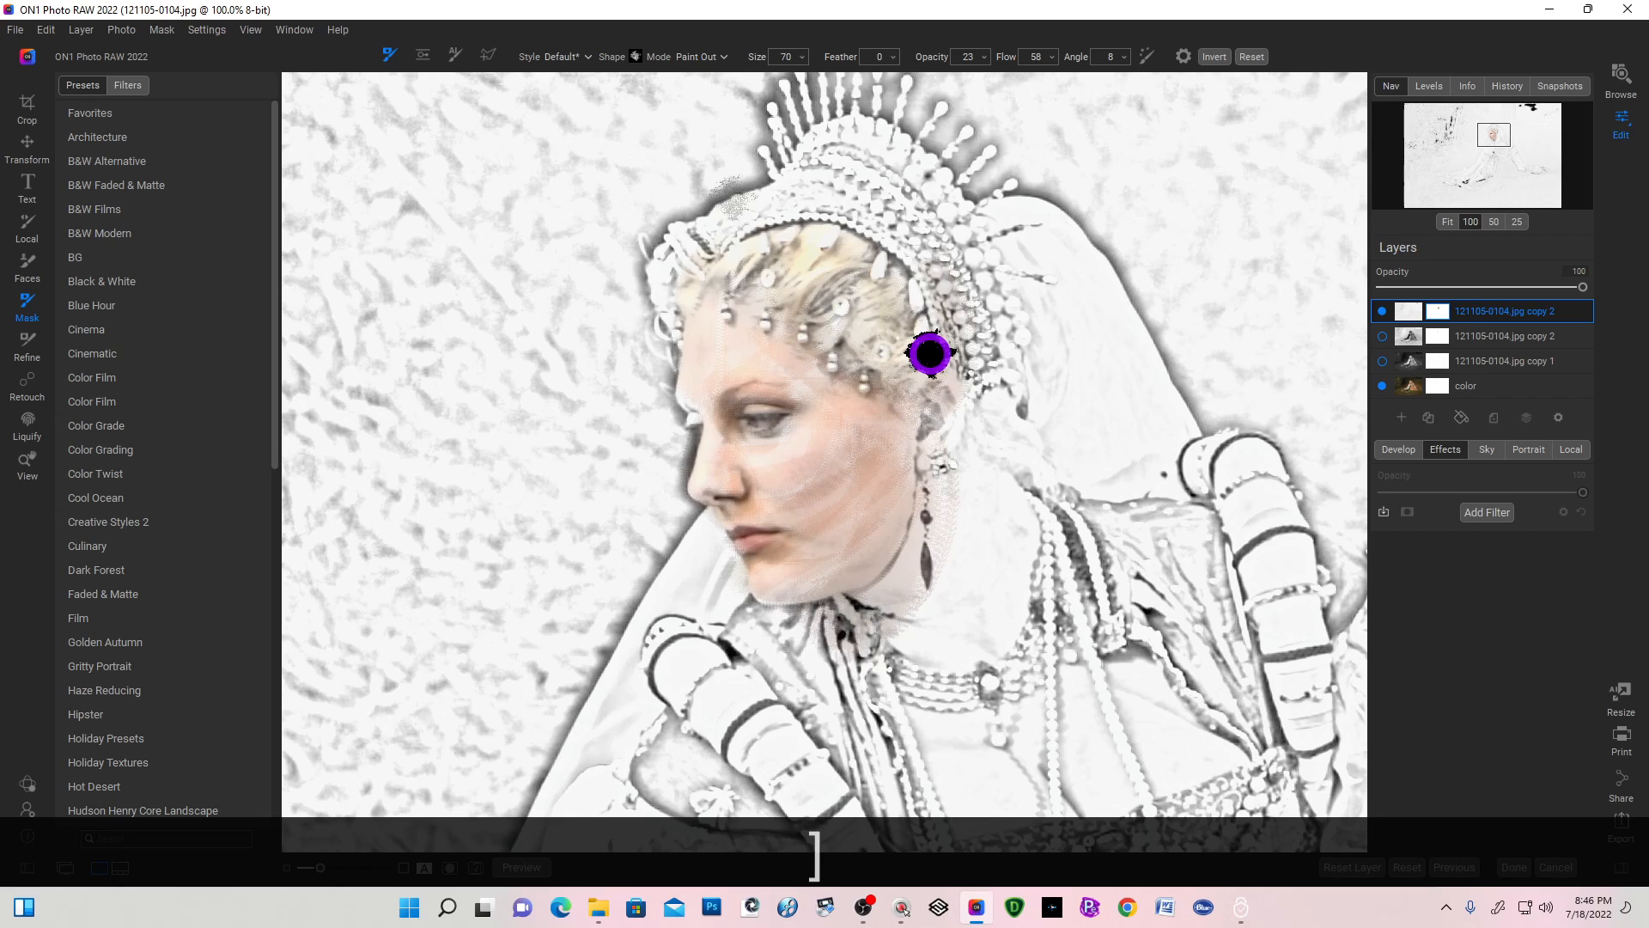
{"action": "key", "text": "bracketright"}
{"action": "key", "text": "bracketright"}
{"action": "key", "text": "bracketright"}
{"action": "key", "text": "bracketright"}
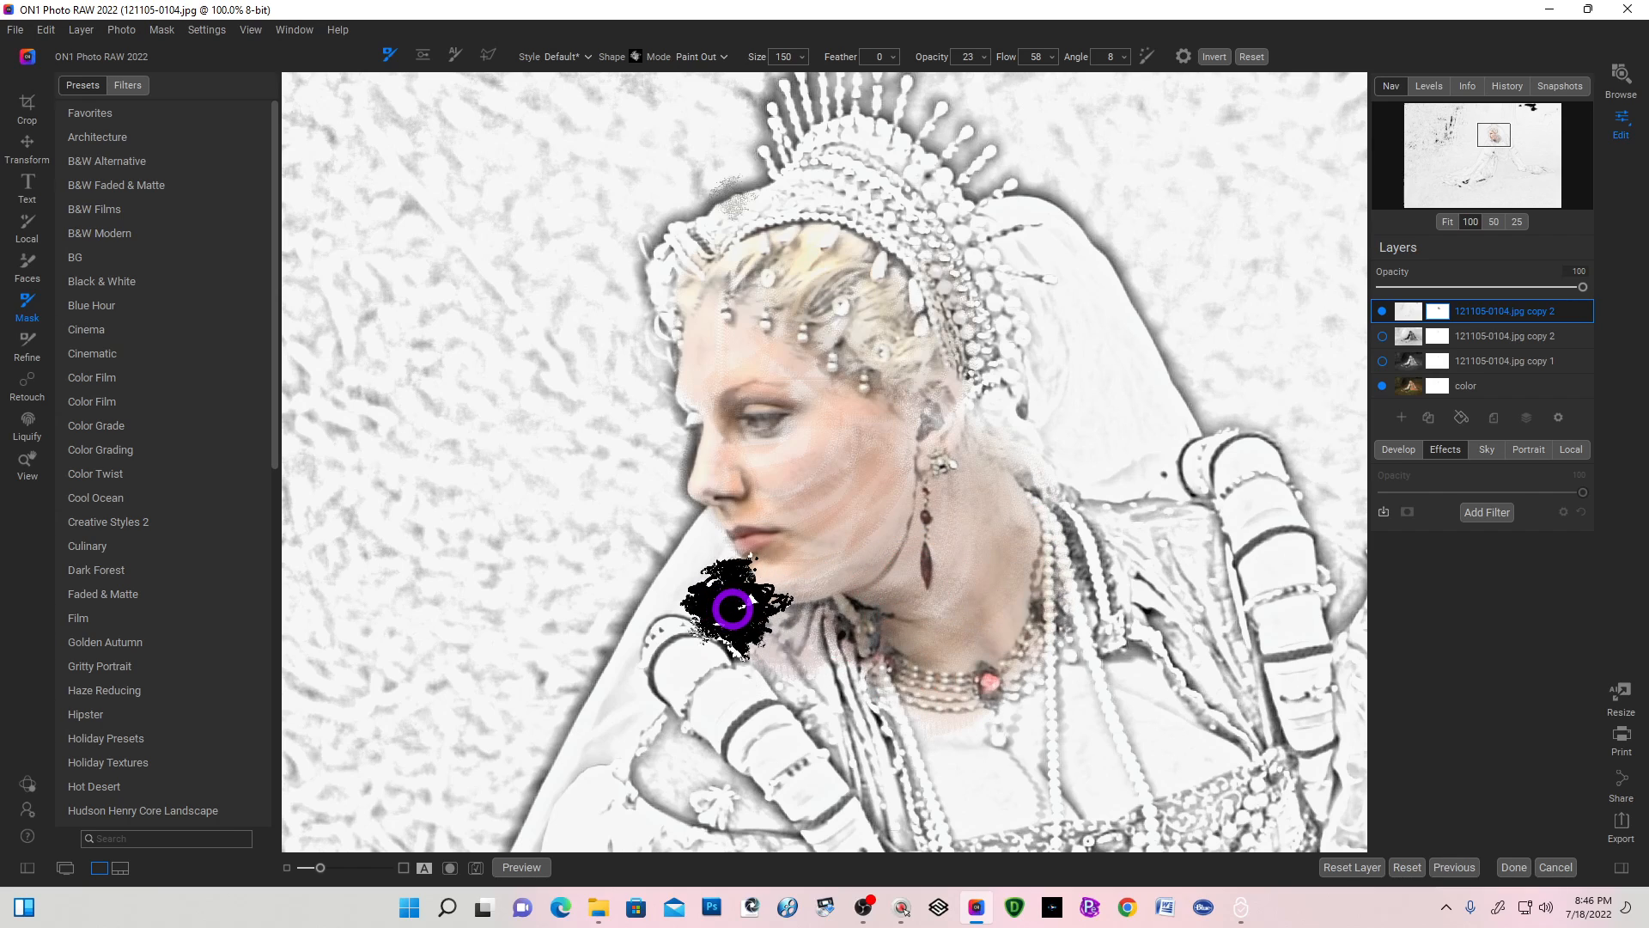
{"action": "mouse_move", "coordinate": [731, 608]}
{"action": "left_mouse_down"}
{"action": "mouse_move", "coordinate": [814, 624]}
{"action": "mouse_move", "coordinate": [764, 624]}
{"action": "mouse_move", "coordinate": [849, 729]}
{"action": "mouse_move", "coordinate": [849, 640]}
{"action": "left_mouse_up"}
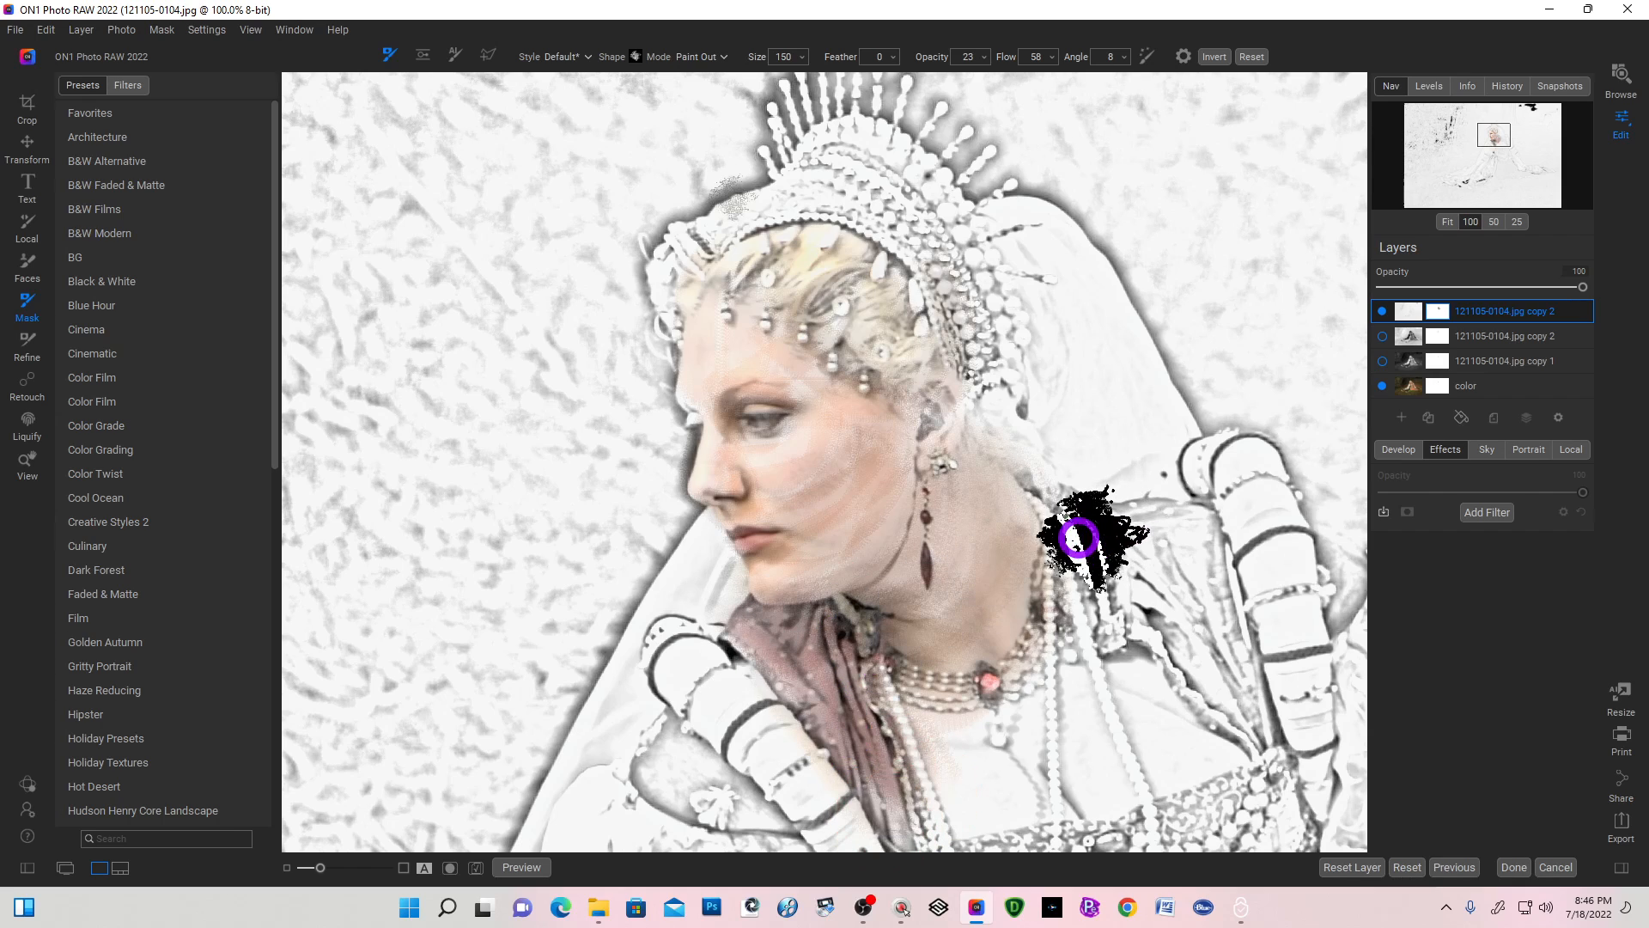
{"action": "mouse_move", "coordinate": [1067, 504]}
{"action": "left_mouse_down"}
{"action": "mouse_move", "coordinate": [1133, 550]}
{"action": "mouse_move", "coordinate": [1115, 511]}
{"action": "mouse_move", "coordinate": [1206, 514]}
{"action": "mouse_move", "coordinate": [1114, 528]}
{"action": "mouse_move", "coordinate": [1178, 523]}
{"action": "mouse_move", "coordinate": [1169, 494]}
{"action": "mouse_move", "coordinate": [1205, 612]}
{"action": "mouse_move", "coordinate": [1225, 573]}
{"action": "mouse_move", "coordinate": [1212, 516]}
{"action": "mouse_move", "coordinate": [1220, 627]}
{"action": "mouse_move", "coordinate": [1256, 710]}
{"action": "mouse_move", "coordinate": [1181, 588]}
{"action": "mouse_move", "coordinate": [1101, 564]}
{"action": "mouse_move", "coordinate": [1191, 690]}
{"action": "mouse_move", "coordinate": [1108, 599]}
{"action": "mouse_move", "coordinate": [1148, 642]}
{"action": "mouse_move", "coordinate": [1080, 602]}
{"action": "mouse_move", "coordinate": [1194, 733]}
{"action": "mouse_move", "coordinate": [1094, 656]}
{"action": "mouse_move", "coordinate": [1190, 765]}
{"action": "mouse_move", "coordinate": [1066, 660]}
{"action": "mouse_move", "coordinate": [1096, 650]}
{"action": "mouse_move", "coordinate": [1015, 726]}
{"action": "mouse_move", "coordinate": [1078, 579]}
{"action": "mouse_move", "coordinate": [1052, 659]}
{"action": "mouse_move", "coordinate": [949, 715]}
{"action": "mouse_move", "coordinate": [1061, 665]}
{"action": "mouse_move", "coordinate": [956, 735]}
{"action": "mouse_move", "coordinate": [1038, 661]}
{"action": "mouse_move", "coordinate": [958, 696]}
{"action": "mouse_move", "coordinate": [1015, 675]}
{"action": "mouse_move", "coordinate": [1016, 723]}
{"action": "mouse_move", "coordinate": [993, 718]}
{"action": "mouse_move", "coordinate": [1078, 819]}
{"action": "mouse_move", "coordinate": [989, 728]}
{"action": "mouse_move", "coordinate": [1053, 785]}
{"action": "mouse_move", "coordinate": [1052, 700]}
{"action": "mouse_move", "coordinate": [1132, 703]}
{"action": "mouse_move", "coordinate": [1033, 748]}
{"action": "mouse_move", "coordinate": [1135, 747]}
{"action": "mouse_move", "coordinate": [1053, 766]}
{"action": "mouse_move", "coordinate": [1165, 757]}
{"action": "mouse_move", "coordinate": [1214, 725]}
{"action": "mouse_move", "coordinate": [1136, 779]}
{"action": "mouse_move", "coordinate": [988, 792]}
{"action": "mouse_move", "coordinate": [966, 722]}
{"action": "mouse_move", "coordinate": [921, 761]}
{"action": "mouse_move", "coordinate": [895, 699]}
{"action": "mouse_move", "coordinate": [924, 805]}
{"action": "mouse_move", "coordinate": [943, 689]}
{"action": "mouse_move", "coordinate": [879, 532]}
{"action": "mouse_move", "coordinate": [790, 432]}
{"action": "mouse_move", "coordinate": [787, 388]}
{"action": "mouse_move", "coordinate": [823, 395]}
{"action": "mouse_move", "coordinate": [804, 555]}
{"action": "mouse_move", "coordinate": [839, 452]}
{"action": "mouse_move", "coordinate": [868, 548]}
{"action": "mouse_move", "coordinate": [820, 597]}
{"action": "mouse_move", "coordinate": [923, 426]}
{"action": "mouse_move", "coordinate": [1012, 432]}
{"action": "mouse_move", "coordinate": [971, 414]}
{"action": "mouse_move", "coordinate": [1027, 473]}
{"action": "mouse_move", "coordinate": [979, 415]}
{"action": "mouse_move", "coordinate": [953, 269]}
{"action": "mouse_move", "coordinate": [990, 369]}
{"action": "mouse_move", "coordinate": [973, 262]}
{"action": "mouse_move", "coordinate": [811, 176]}
{"action": "mouse_move", "coordinate": [972, 357]}
{"action": "mouse_move", "coordinate": [910, 434]}
{"action": "left_mouse_up"}
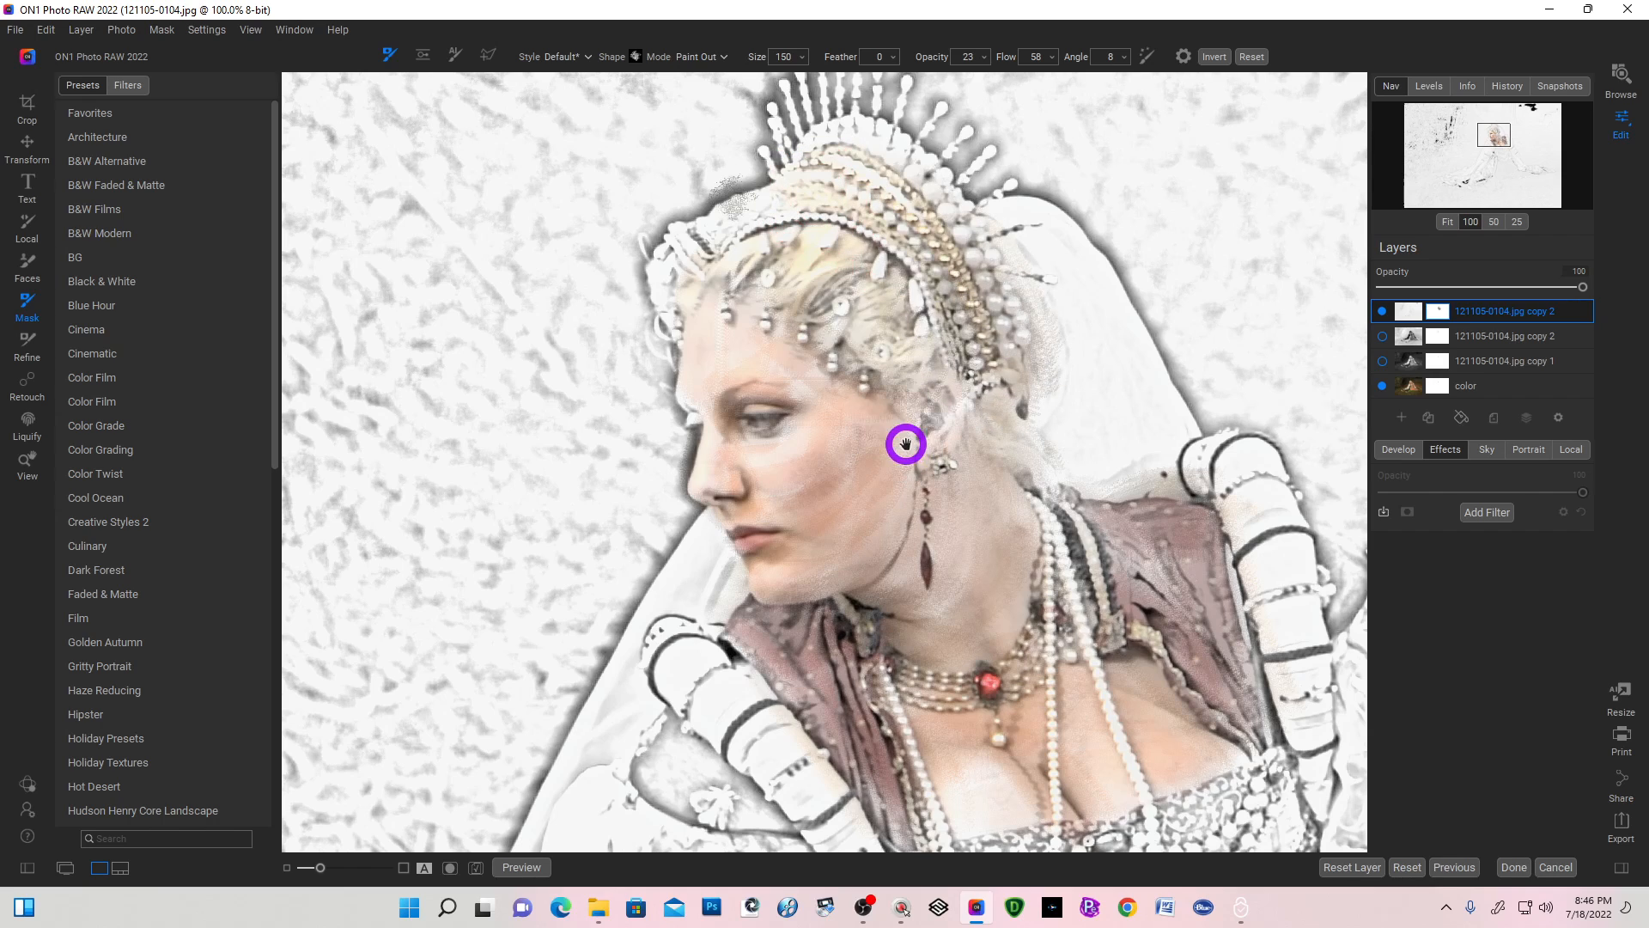
Paint in color over the bodice, pearl strands, front shoulder roll and puffed sleeve with the size 150 brush.
{"action": "key", "text": "space"}
{"action": "left_click_drag", "start_coordinate": [923, 496], "coordinate": [873, 191]}
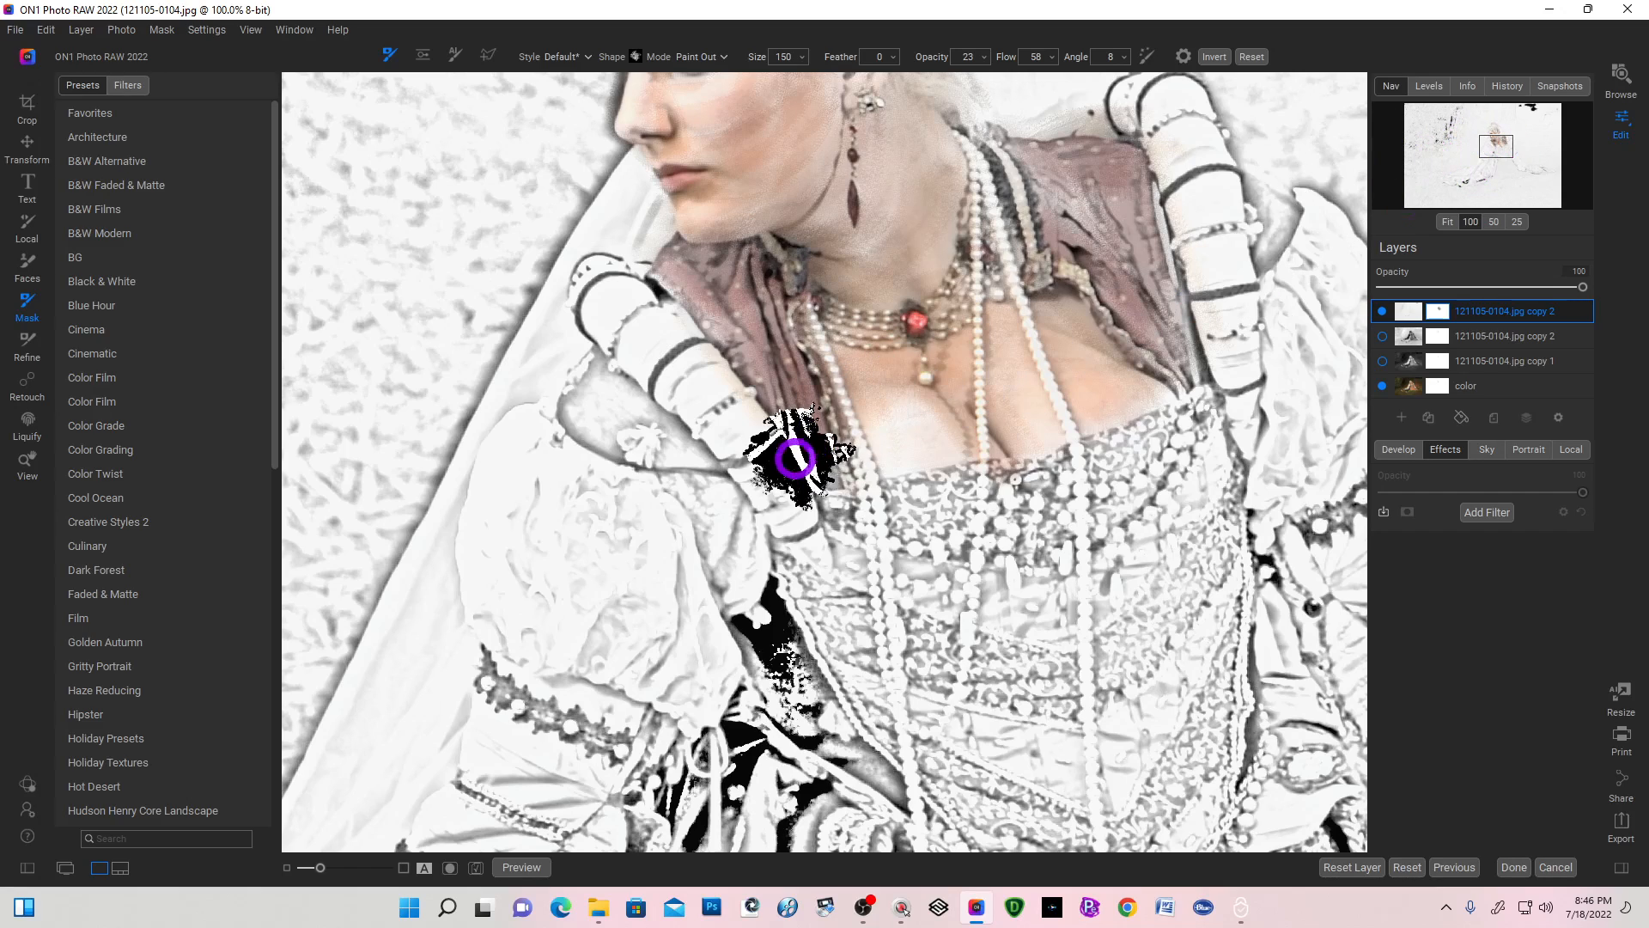
{"action": "mouse_move", "coordinate": [640, 371]}
{"action": "left_mouse_down"}
{"action": "mouse_move", "coordinate": [612, 278]}
{"action": "mouse_move", "coordinate": [782, 437]}
{"action": "mouse_move", "coordinate": [763, 462]}
{"action": "mouse_move", "coordinate": [650, 310]}
{"action": "mouse_move", "coordinate": [657, 357]}
{"action": "mouse_move", "coordinate": [745, 452]}
{"action": "mouse_move", "coordinate": [638, 335]}
{"action": "mouse_move", "coordinate": [692, 386]}
{"action": "mouse_move", "coordinate": [772, 538]}
{"action": "mouse_move", "coordinate": [652, 390]}
{"action": "mouse_move", "coordinate": [586, 368]}
{"action": "mouse_move", "coordinate": [607, 411]}
{"action": "mouse_move", "coordinate": [602, 371]}
{"action": "mouse_move", "coordinate": [626, 388]}
{"action": "mouse_move", "coordinate": [614, 368]}
{"action": "mouse_move", "coordinate": [592, 434]}
{"action": "mouse_move", "coordinate": [652, 437]}
{"action": "mouse_move", "coordinate": [607, 396]}
{"action": "mouse_move", "coordinate": [610, 449]}
{"action": "mouse_move", "coordinate": [677, 469]}
{"action": "mouse_move", "coordinate": [628, 429]}
{"action": "mouse_move", "coordinate": [714, 473]}
{"action": "mouse_move", "coordinate": [690, 443]}
{"action": "mouse_move", "coordinate": [745, 566]}
{"action": "mouse_move", "coordinate": [703, 482]}
{"action": "mouse_move", "coordinate": [733, 611]}
{"action": "mouse_move", "coordinate": [733, 512]}
{"action": "mouse_move", "coordinate": [716, 655]}
{"action": "mouse_move", "coordinate": [629, 509]}
{"action": "mouse_move", "coordinate": [608, 622]}
{"action": "mouse_move", "coordinate": [616, 502]}
{"action": "mouse_move", "coordinate": [565, 618]}
{"action": "mouse_move", "coordinate": [603, 502]}
{"action": "mouse_move", "coordinate": [544, 587]}
{"action": "mouse_move", "coordinate": [602, 548]}
{"action": "mouse_move", "coordinate": [569, 546]}
{"action": "mouse_move", "coordinate": [609, 605]}
{"action": "mouse_move", "coordinate": [641, 522]}
{"action": "mouse_move", "coordinate": [600, 693]}
{"action": "mouse_move", "coordinate": [660, 538]}
{"action": "mouse_move", "coordinate": [587, 718]}
{"action": "mouse_move", "coordinate": [706, 614]}
{"action": "mouse_move", "coordinate": [761, 502]}
{"action": "mouse_move", "coordinate": [765, 646]}
{"action": "mouse_move", "coordinate": [889, 501]}
{"action": "mouse_move", "coordinate": [804, 498]}
{"action": "mouse_move", "coordinate": [862, 501]}
{"action": "mouse_move", "coordinate": [986, 458]}
{"action": "mouse_move", "coordinate": [995, 483]}
{"action": "mouse_move", "coordinate": [866, 521]}
{"action": "mouse_move", "coordinate": [909, 523]}
{"action": "mouse_move", "coordinate": [1020, 485]}
{"action": "mouse_move", "coordinate": [1101, 428]}
{"action": "mouse_move", "coordinate": [1158, 467]}
{"action": "mouse_move", "coordinate": [1197, 421]}
{"action": "mouse_move", "coordinate": [1014, 540]}
{"action": "mouse_move", "coordinate": [1052, 497]}
{"action": "mouse_move", "coordinate": [1172, 444]}
{"action": "mouse_move", "coordinate": [1096, 521]}
{"action": "mouse_move", "coordinate": [1009, 539]}
{"action": "mouse_move", "coordinate": [1165, 563]}
{"action": "mouse_move", "coordinate": [1189, 447]}
{"action": "mouse_move", "coordinate": [1179, 505]}
{"action": "mouse_move", "coordinate": [1087, 581]}
{"action": "mouse_move", "coordinate": [1057, 551]}
{"action": "mouse_move", "coordinate": [1059, 607]}
{"action": "mouse_move", "coordinate": [847, 547]}
{"action": "mouse_move", "coordinate": [968, 622]}
{"action": "mouse_move", "coordinate": [1152, 507]}
{"action": "mouse_move", "coordinate": [1182, 611]}
{"action": "mouse_move", "coordinate": [1238, 525]}
{"action": "mouse_move", "coordinate": [1185, 578]}
{"action": "mouse_move", "coordinate": [950, 648]}
{"action": "mouse_move", "coordinate": [883, 626]}
{"action": "mouse_move", "coordinate": [1003, 706]}
{"action": "mouse_move", "coordinate": [781, 552]}
{"action": "mouse_move", "coordinate": [945, 633]}
{"action": "mouse_move", "coordinate": [1023, 633]}
{"action": "mouse_move", "coordinate": [1178, 450]}
{"action": "mouse_move", "coordinate": [1095, 253]}
{"action": "left_mouse_up"}
{"action": "left_click_drag", "start_coordinate": [1000, 390], "coordinate": [862, 430]}
{"action": "key", "text": "space"}
{"action": "mouse_move", "coordinate": [839, 338]}
{"action": "left_mouse_down"}
{"action": "mouse_move", "coordinate": [902, 544]}
{"action": "mouse_move", "coordinate": [942, 455]}
{"action": "mouse_move", "coordinate": [949, 369]}
{"action": "mouse_move", "coordinate": [891, 498]}
{"action": "mouse_move", "coordinate": [971, 419]}
{"action": "mouse_move", "coordinate": [959, 432]}
{"action": "left_mouse_up"}
{"action": "mouse_move", "coordinate": [745, 251]}
{"action": "left_mouse_down"}
{"action": "mouse_move", "coordinate": [715, 213]}
{"action": "mouse_move", "coordinate": [746, 122]}
{"action": "mouse_move", "coordinate": [795, 115]}
{"action": "mouse_move", "coordinate": [694, 166]}
{"action": "mouse_move", "coordinate": [760, 107]}
{"action": "mouse_move", "coordinate": [849, 103]}
{"action": "mouse_move", "coordinate": [928, 179]}
{"action": "mouse_move", "coordinate": [943, 246]}
{"action": "mouse_move", "coordinate": [915, 295]}
{"action": "mouse_move", "coordinate": [760, 236]}
{"action": "mouse_move", "coordinate": [753, 186]}
{"action": "mouse_move", "coordinate": [704, 307]}
{"action": "mouse_move", "coordinate": [746, 250]}
{"action": "mouse_move", "coordinate": [754, 296]}
{"action": "mouse_move", "coordinate": [812, 322]}
{"action": "mouse_move", "coordinate": [753, 374]}
{"action": "mouse_move", "coordinate": [800, 334]}
{"action": "mouse_move", "coordinate": [786, 380]}
{"action": "mouse_move", "coordinate": [984, 423]}
{"action": "mouse_move", "coordinate": [1200, 666]}
{"action": "mouse_move", "coordinate": [1267, 842]}
{"action": "mouse_move", "coordinate": [1024, 742]}
{"action": "mouse_move", "coordinate": [1085, 705]}
{"action": "mouse_move", "coordinate": [1152, 621]}
{"action": "mouse_move", "coordinate": [1237, 623]}
{"action": "mouse_move", "coordinate": [1127, 610]}
{"action": "mouse_move", "coordinate": [1022, 577]}
{"action": "mouse_move", "coordinate": [1002, 548]}
{"action": "mouse_move", "coordinate": [1117, 517]}
{"action": "mouse_move", "coordinate": [1324, 404]}
{"action": "mouse_move", "coordinate": [1320, 749]}
{"action": "mouse_move", "coordinate": [1308, 735]}
{"action": "mouse_move", "coordinate": [1343, 713]}
{"action": "mouse_move", "coordinate": [1373, 729]}
{"action": "left_mouse_up"}
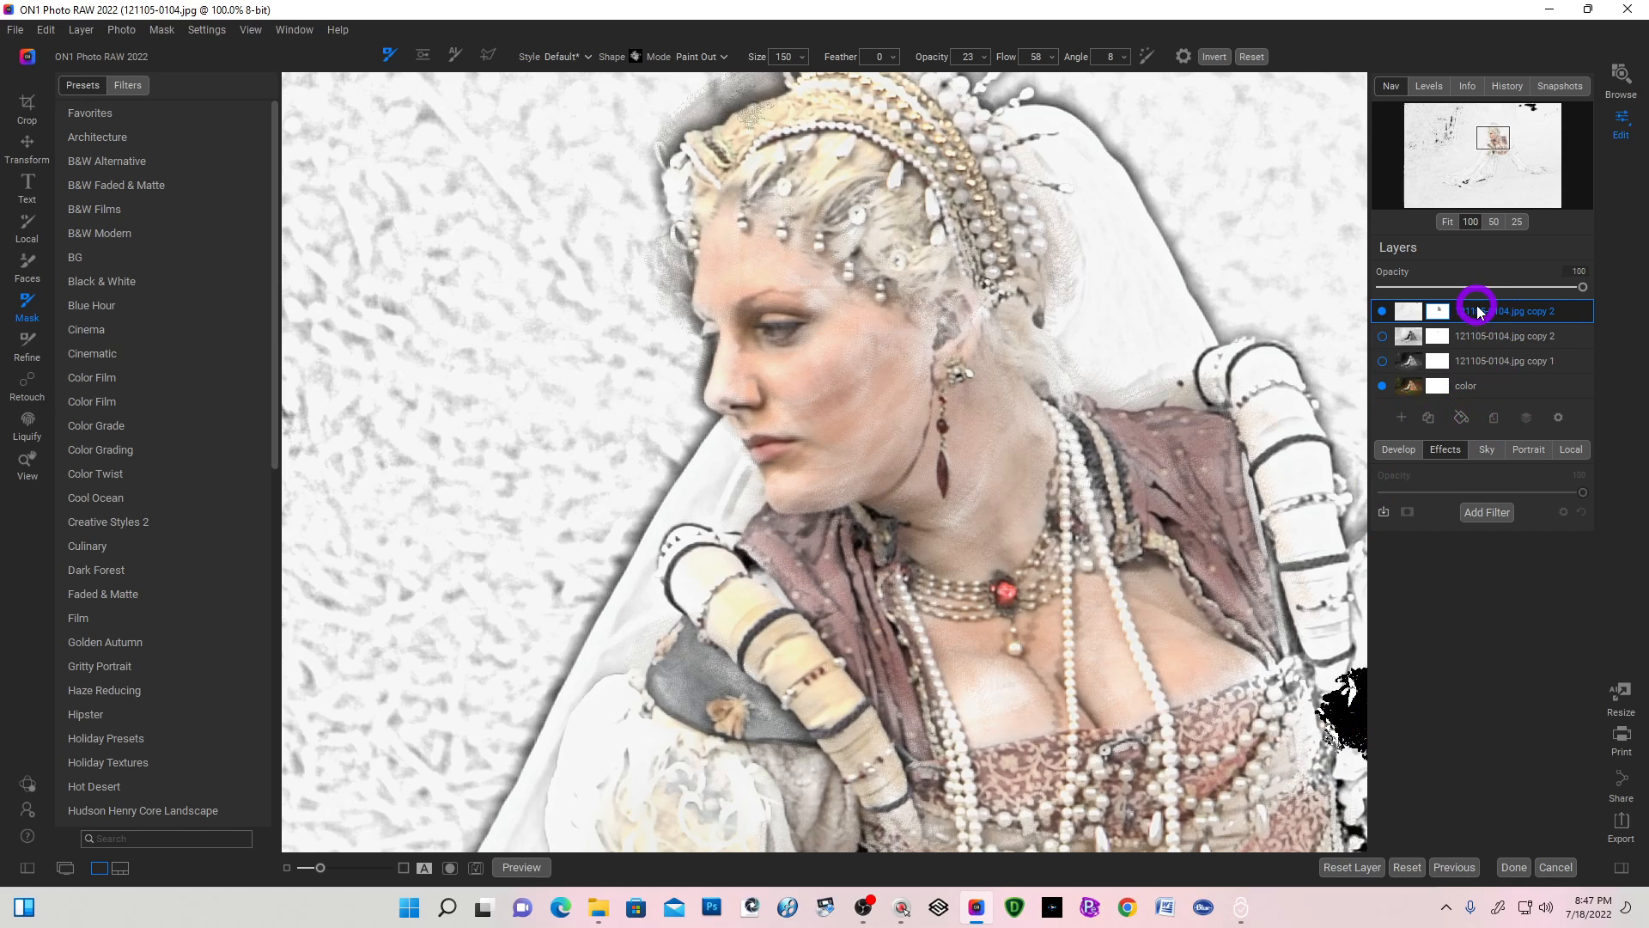
Add a Textures filter to the top stamped sketch layer.
{"action": "left_click", "coordinate": [1486, 512]}
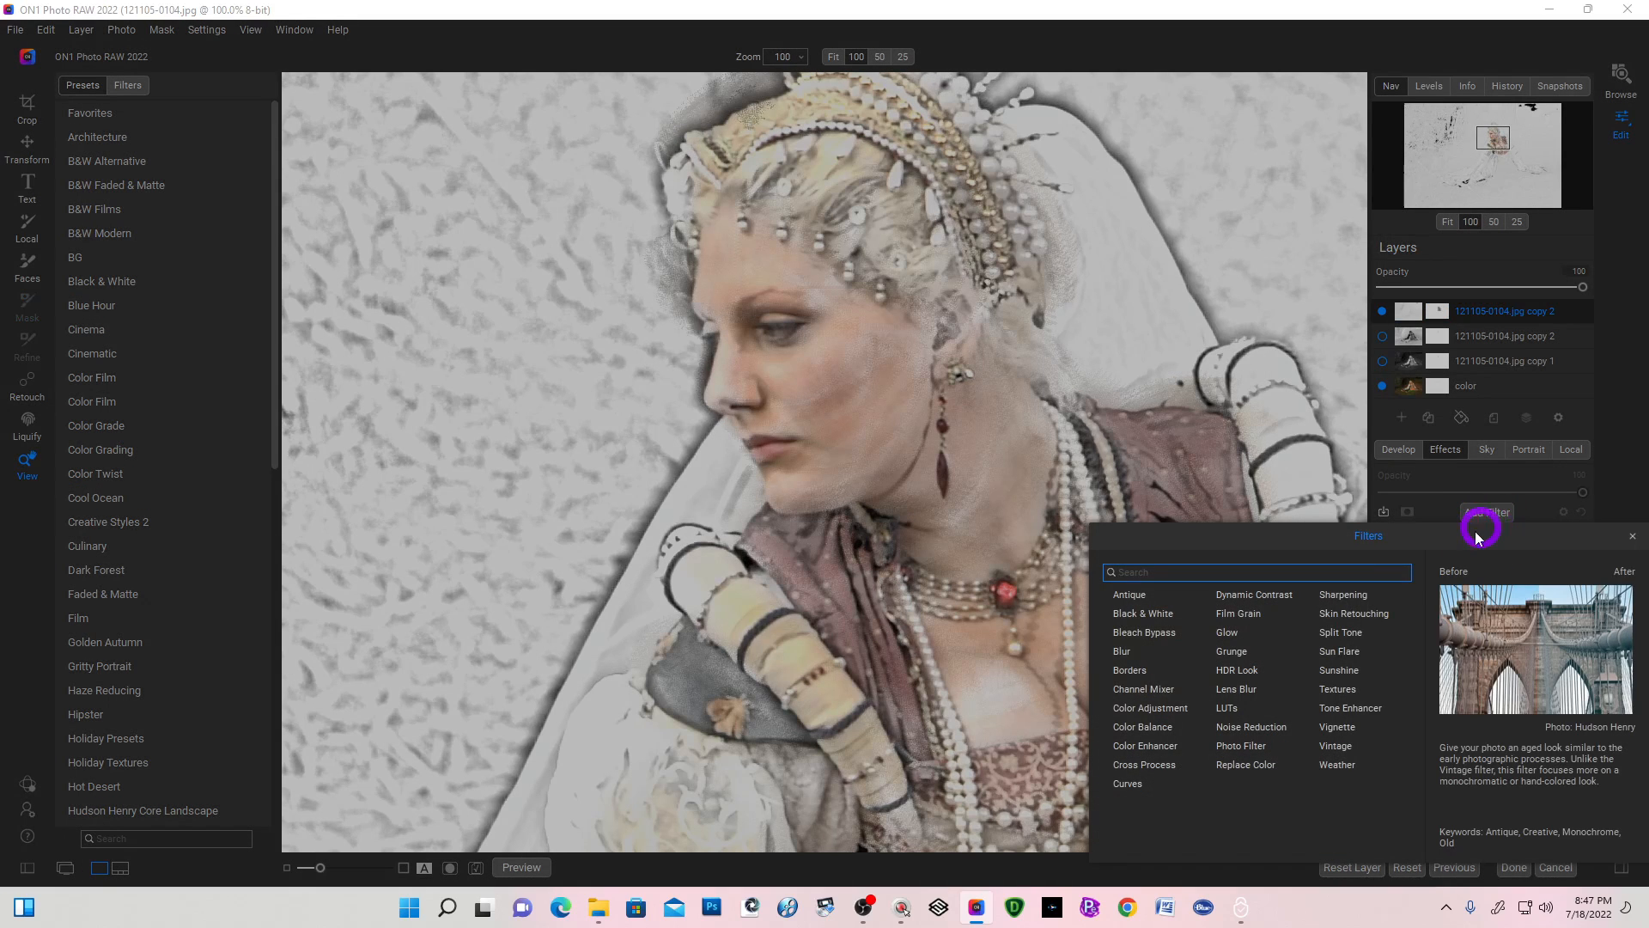
{"action": "left_click", "coordinate": [1335, 689]}
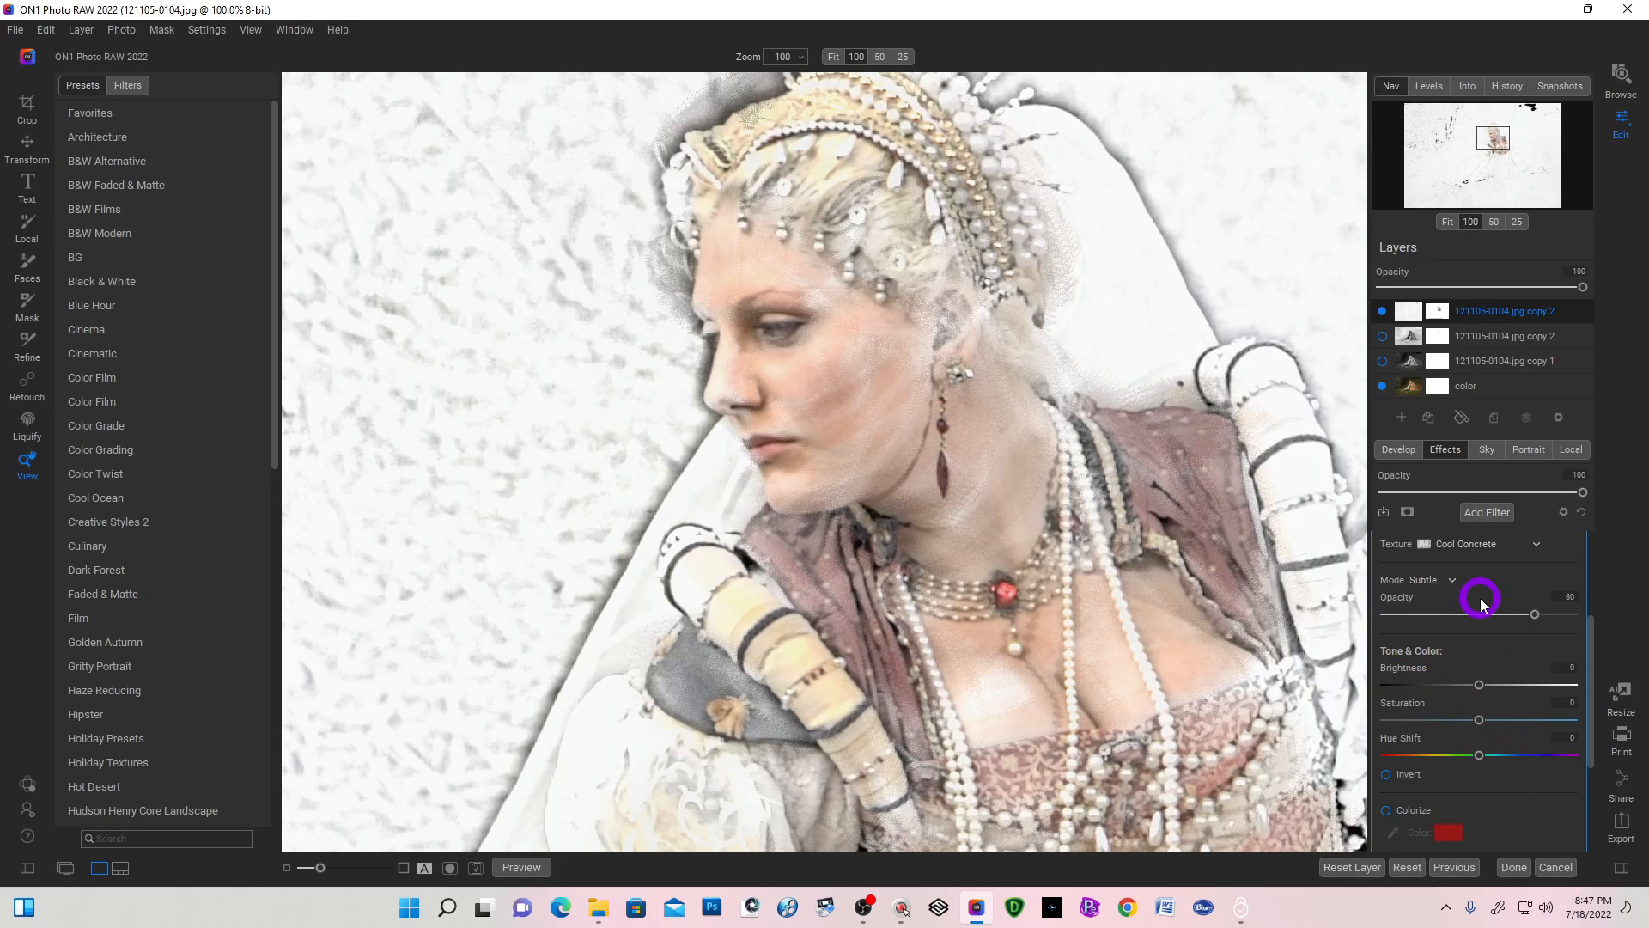
{"action": "scroll", "coordinate": [1480, 604], "scroll_direction": "up", "scroll_amount": 3}
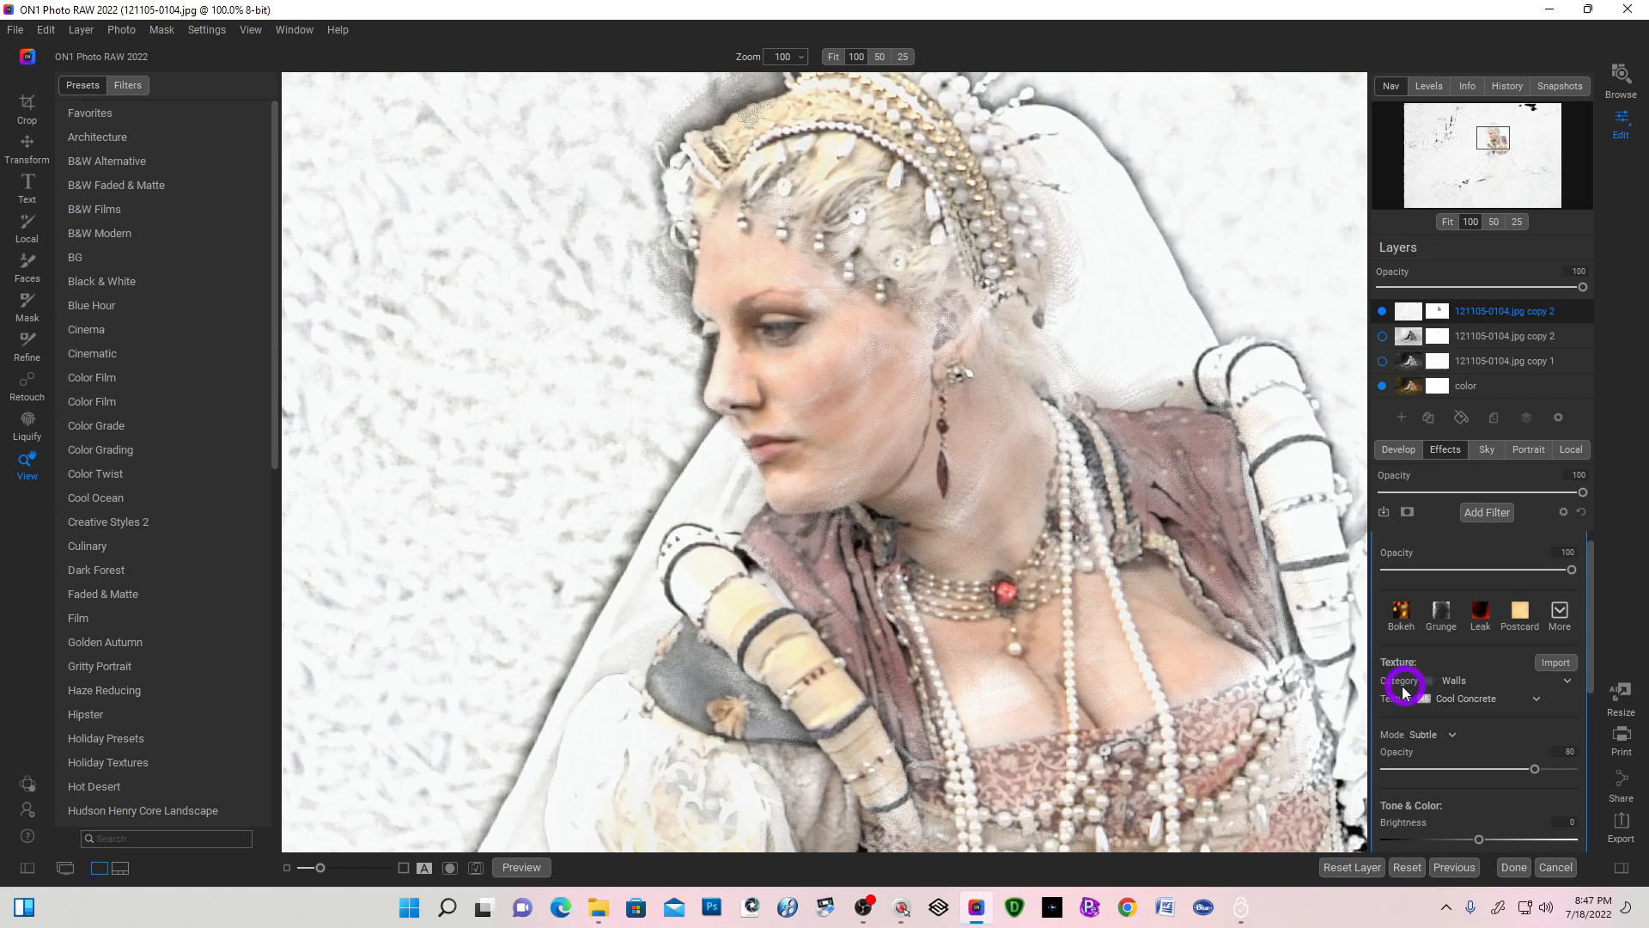
Browse the built-in and custom texture categories and set the Textures filter's category to BG.
{"action": "left_click", "coordinate": [1460, 681]}
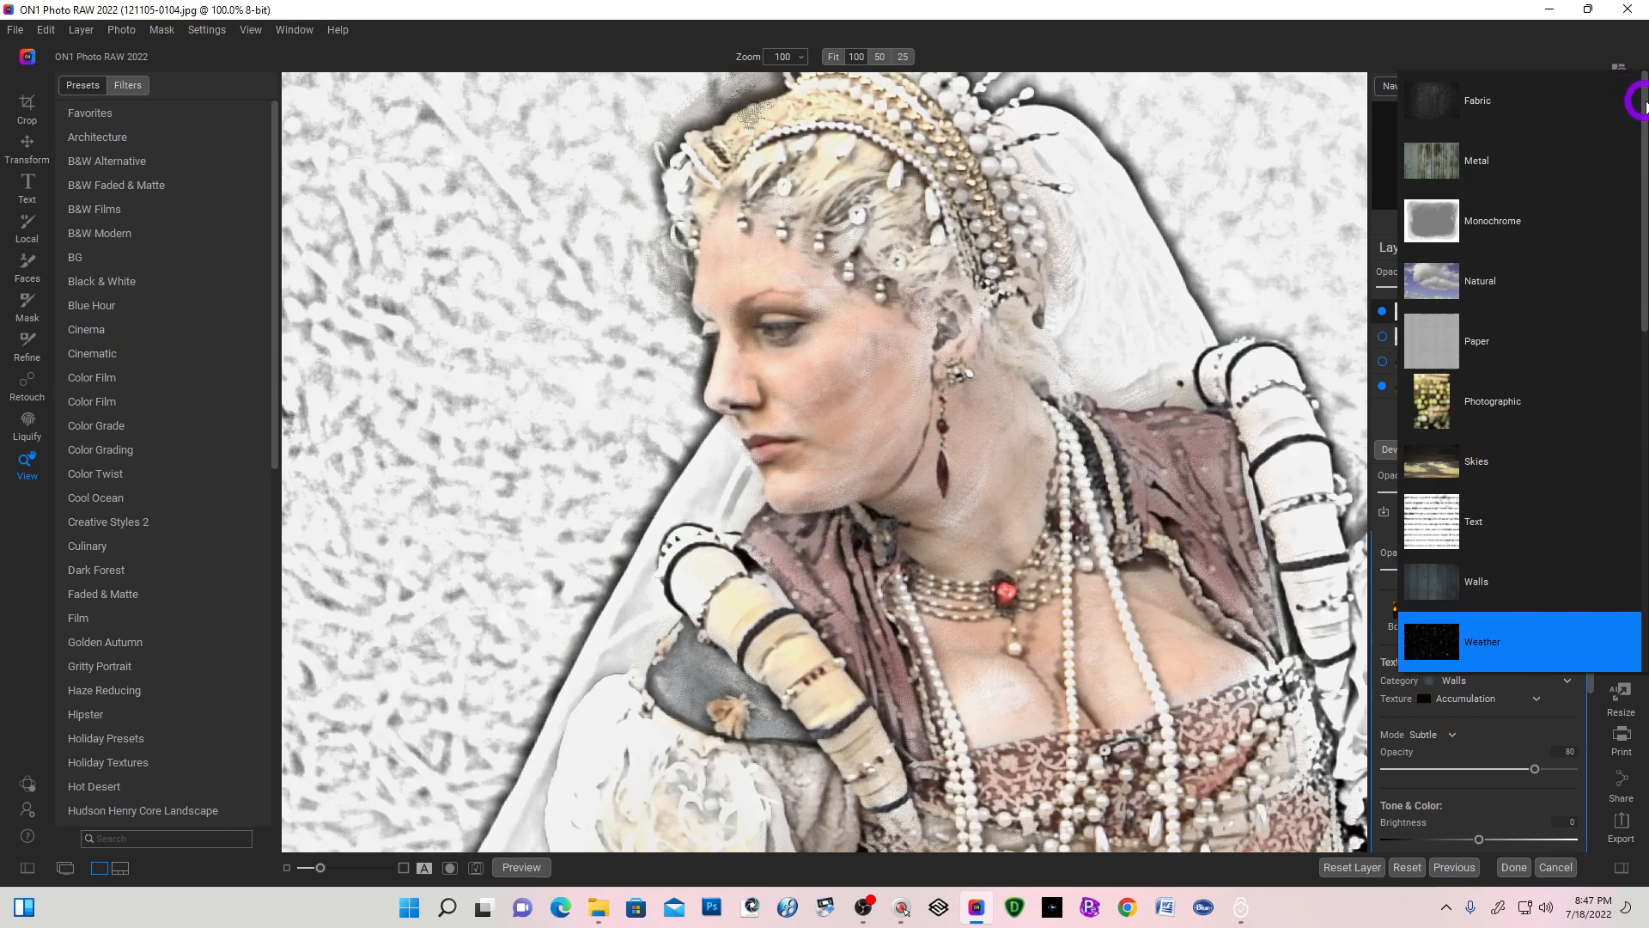
{"action": "left_click", "coordinate": [1643, 99]}
{"action": "left_click", "coordinate": [1448, 706]}
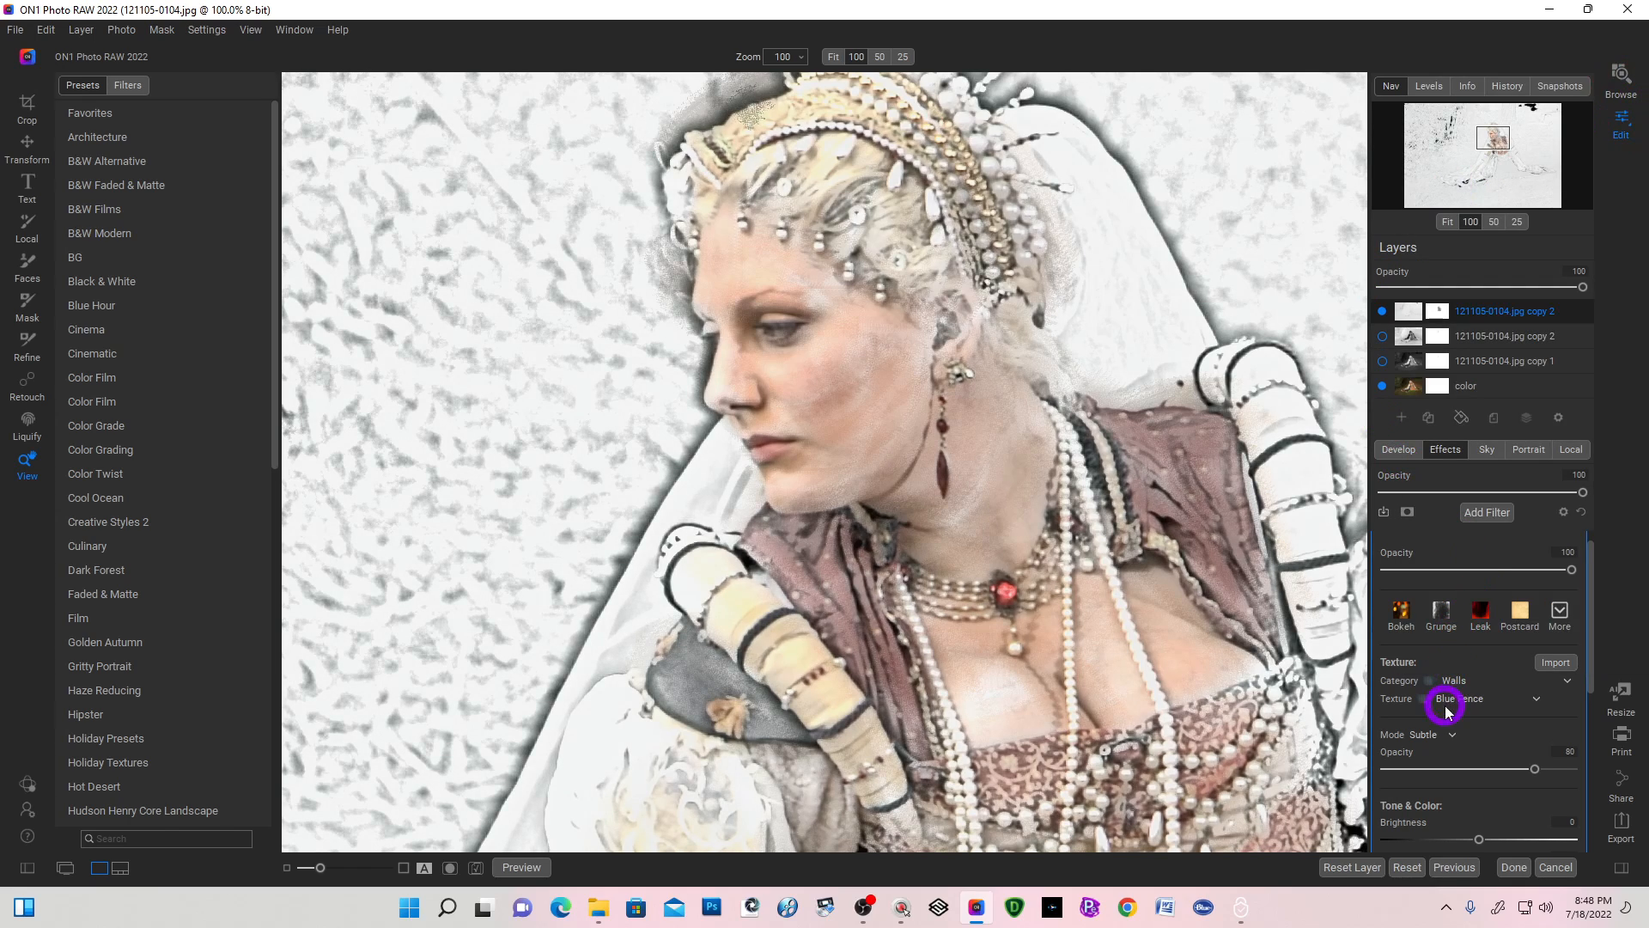
{"action": "left_click", "coordinate": [1456, 680]}
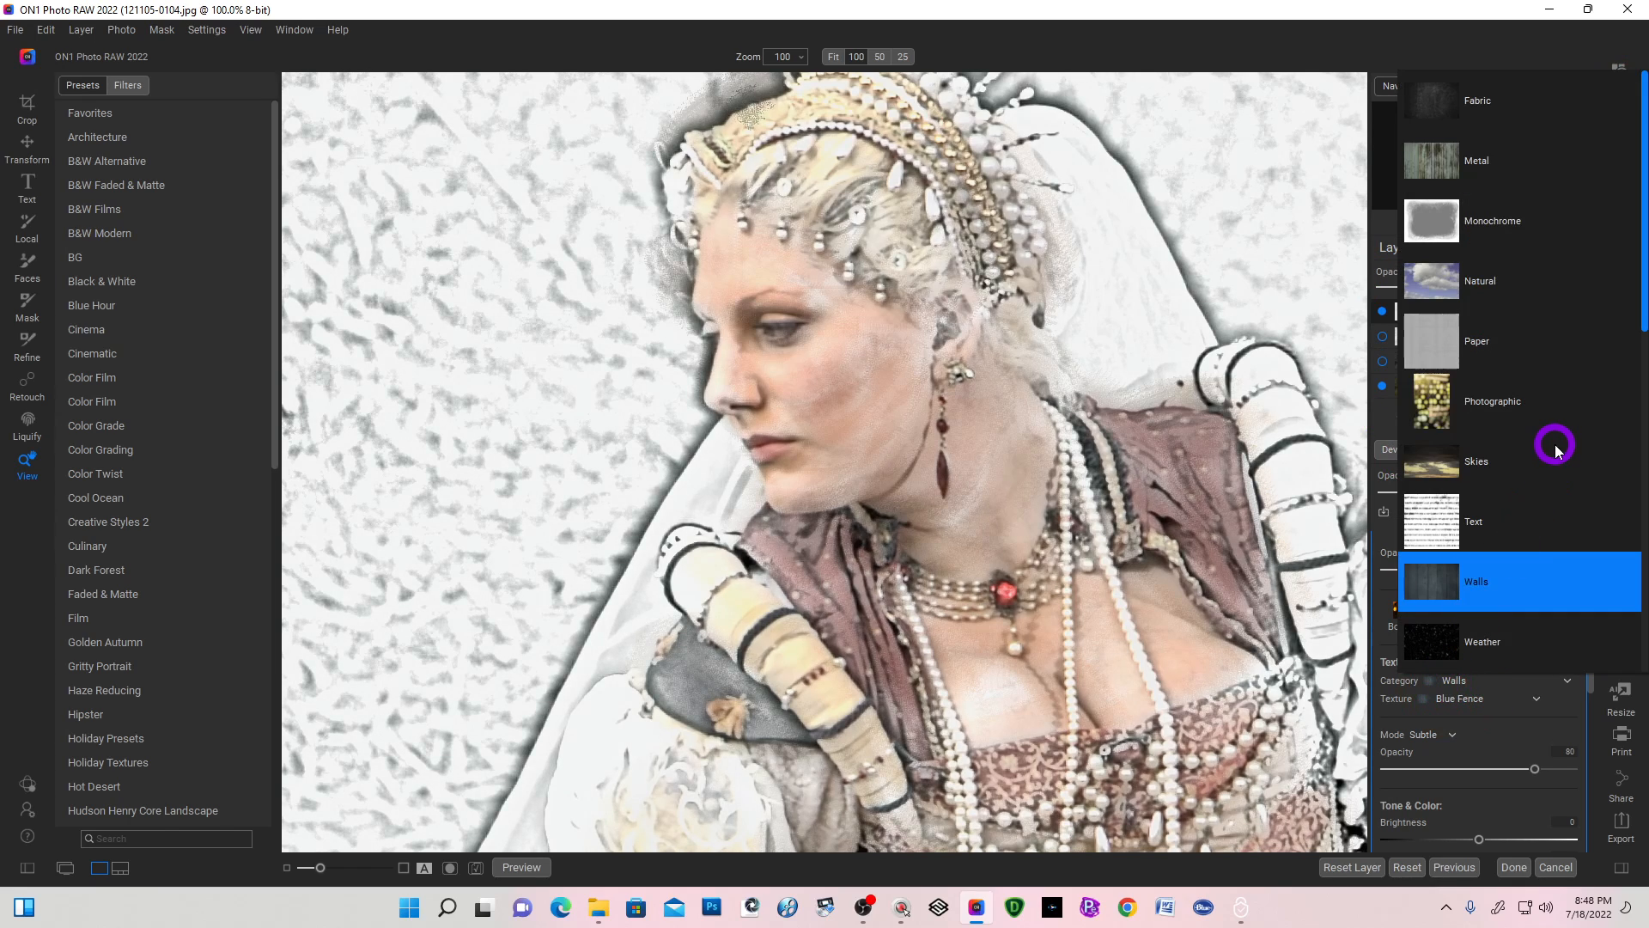
{"action": "scroll", "coordinate": [1589, 350], "scroll_direction": "down", "scroll_amount": 1}
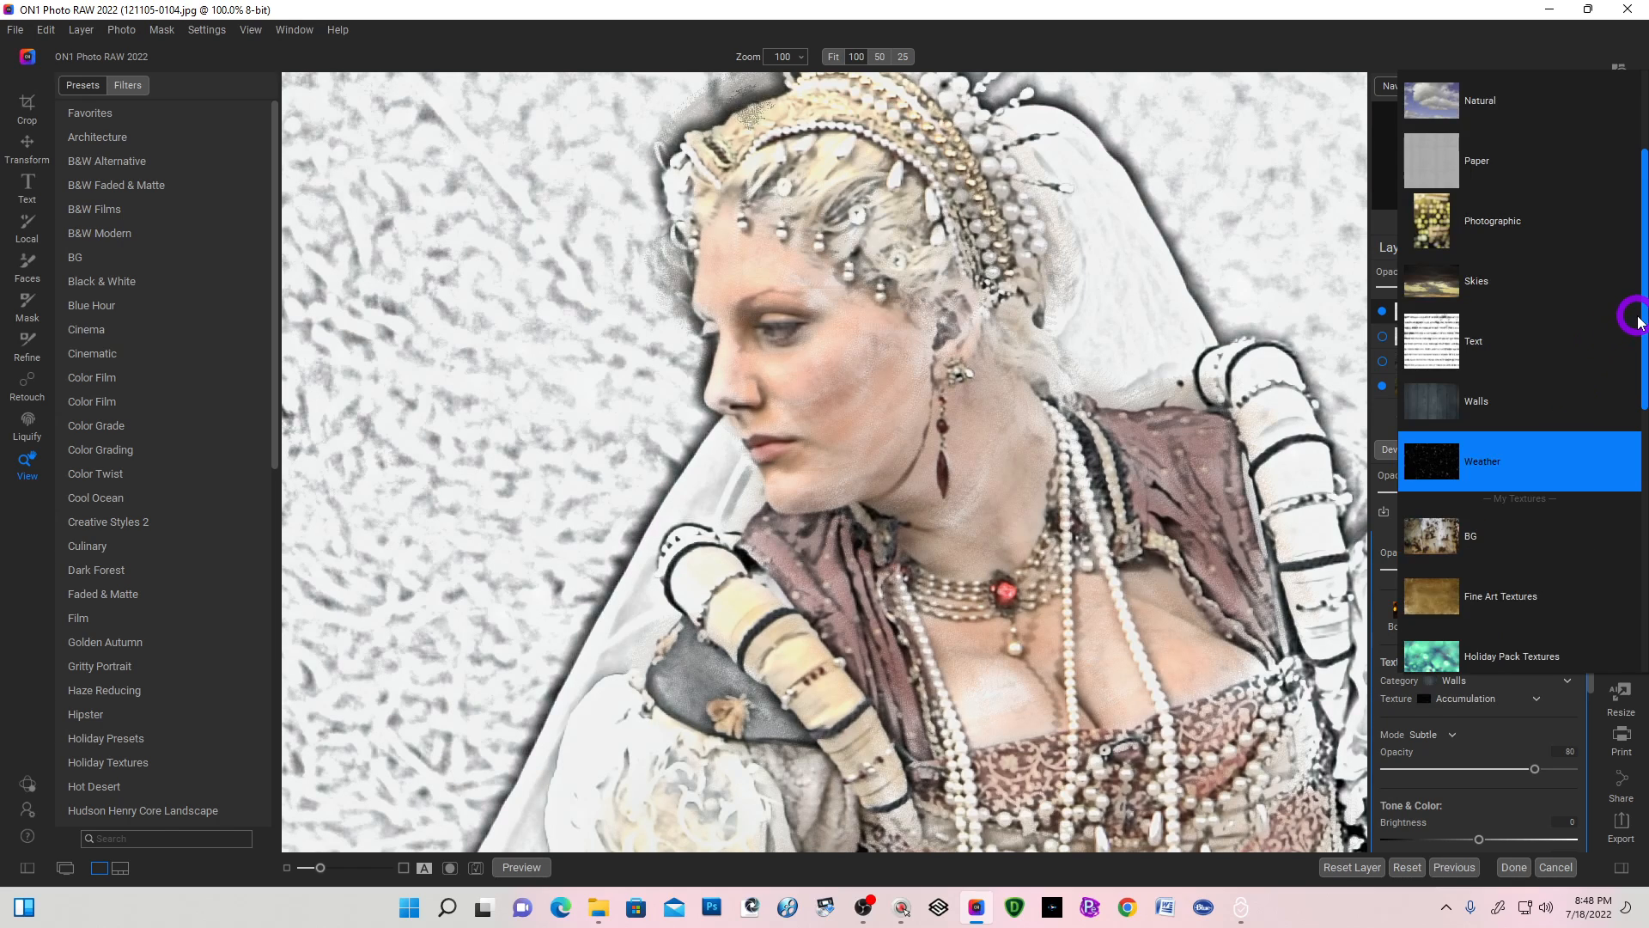
{"action": "scroll", "coordinate": [1443, 532], "scroll_direction": "down", "scroll_amount": 1}
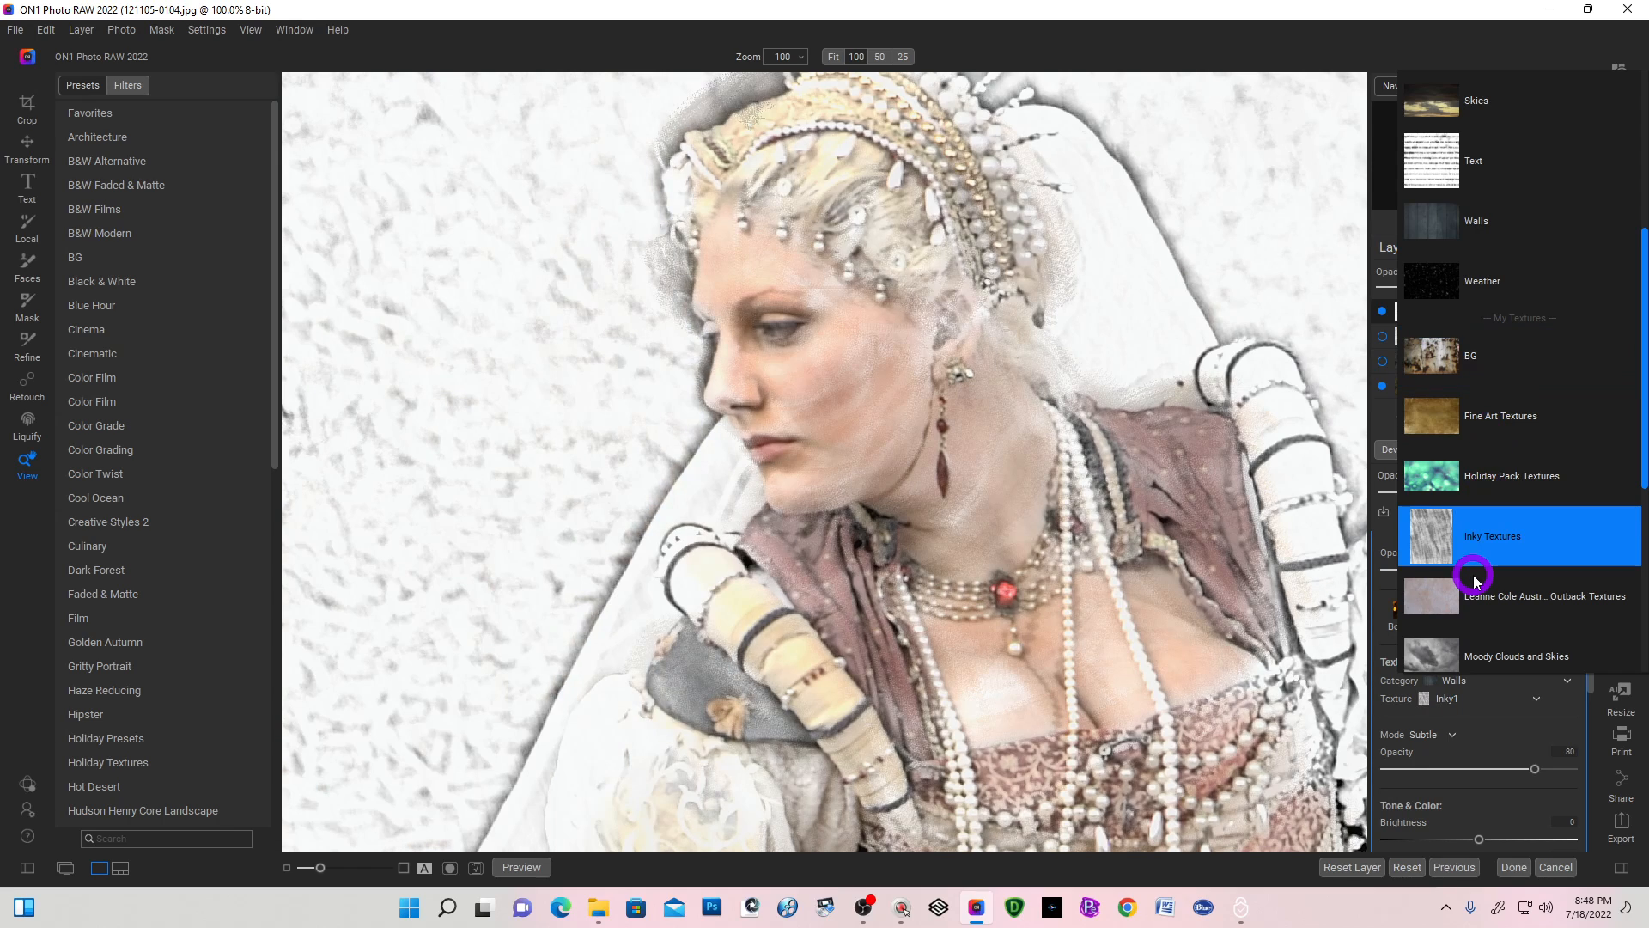
{"action": "scroll", "coordinate": [1468, 571], "scroll_direction": "down", "scroll_amount": 2}
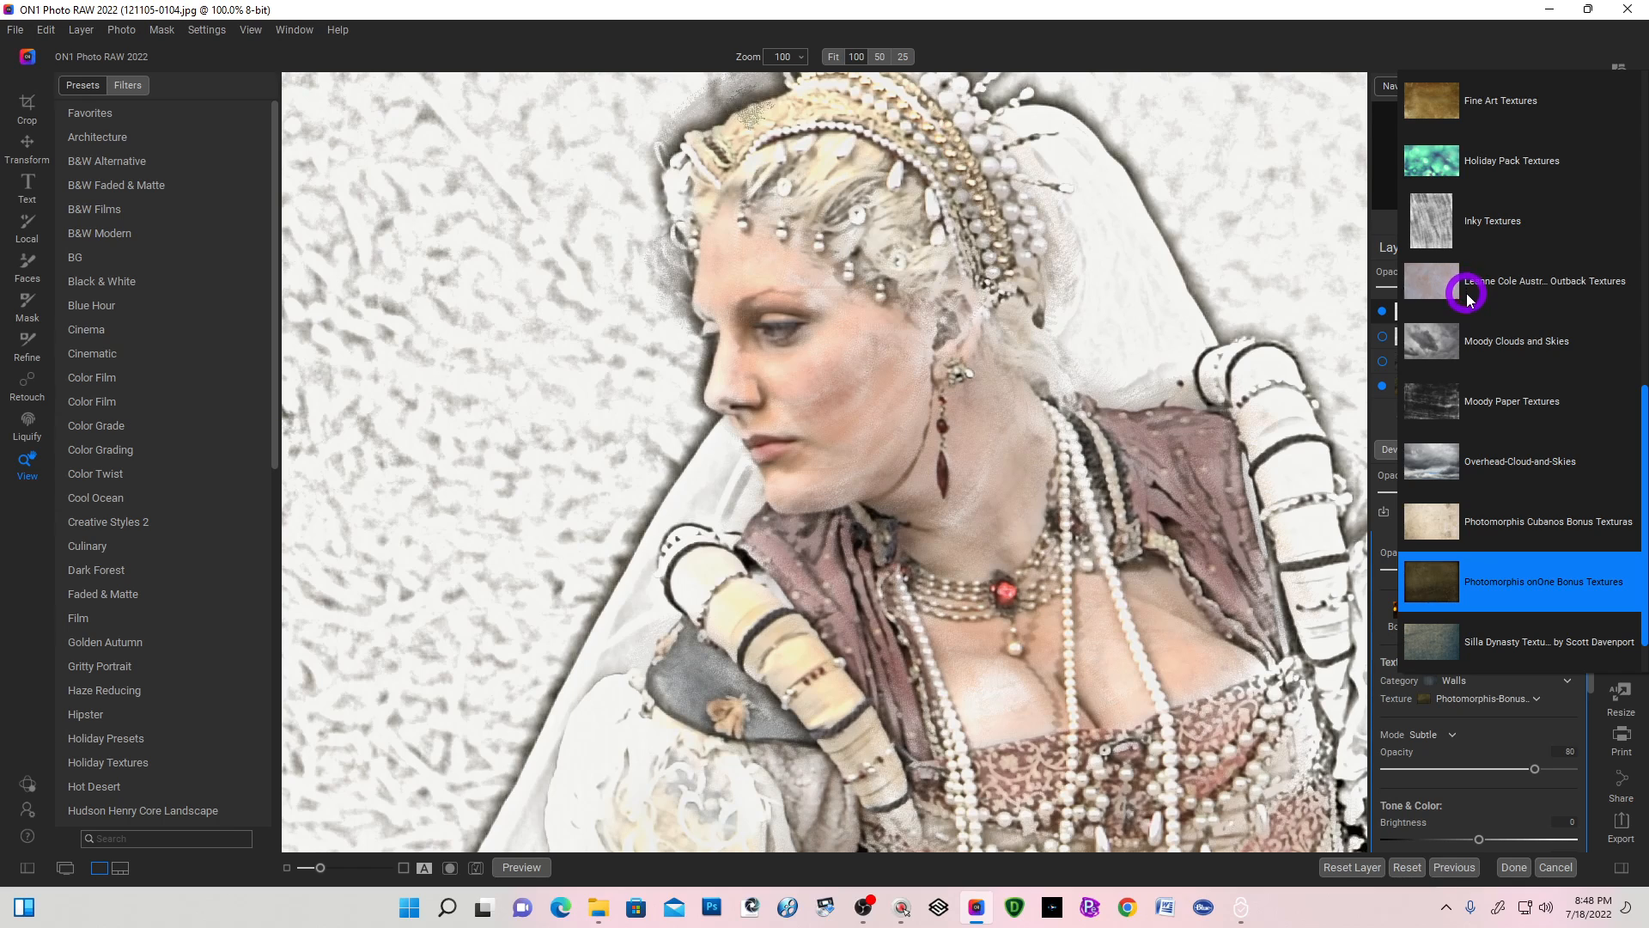
{"action": "scroll", "coordinate": [1468, 296], "scroll_direction": "up", "scroll_amount": 5}
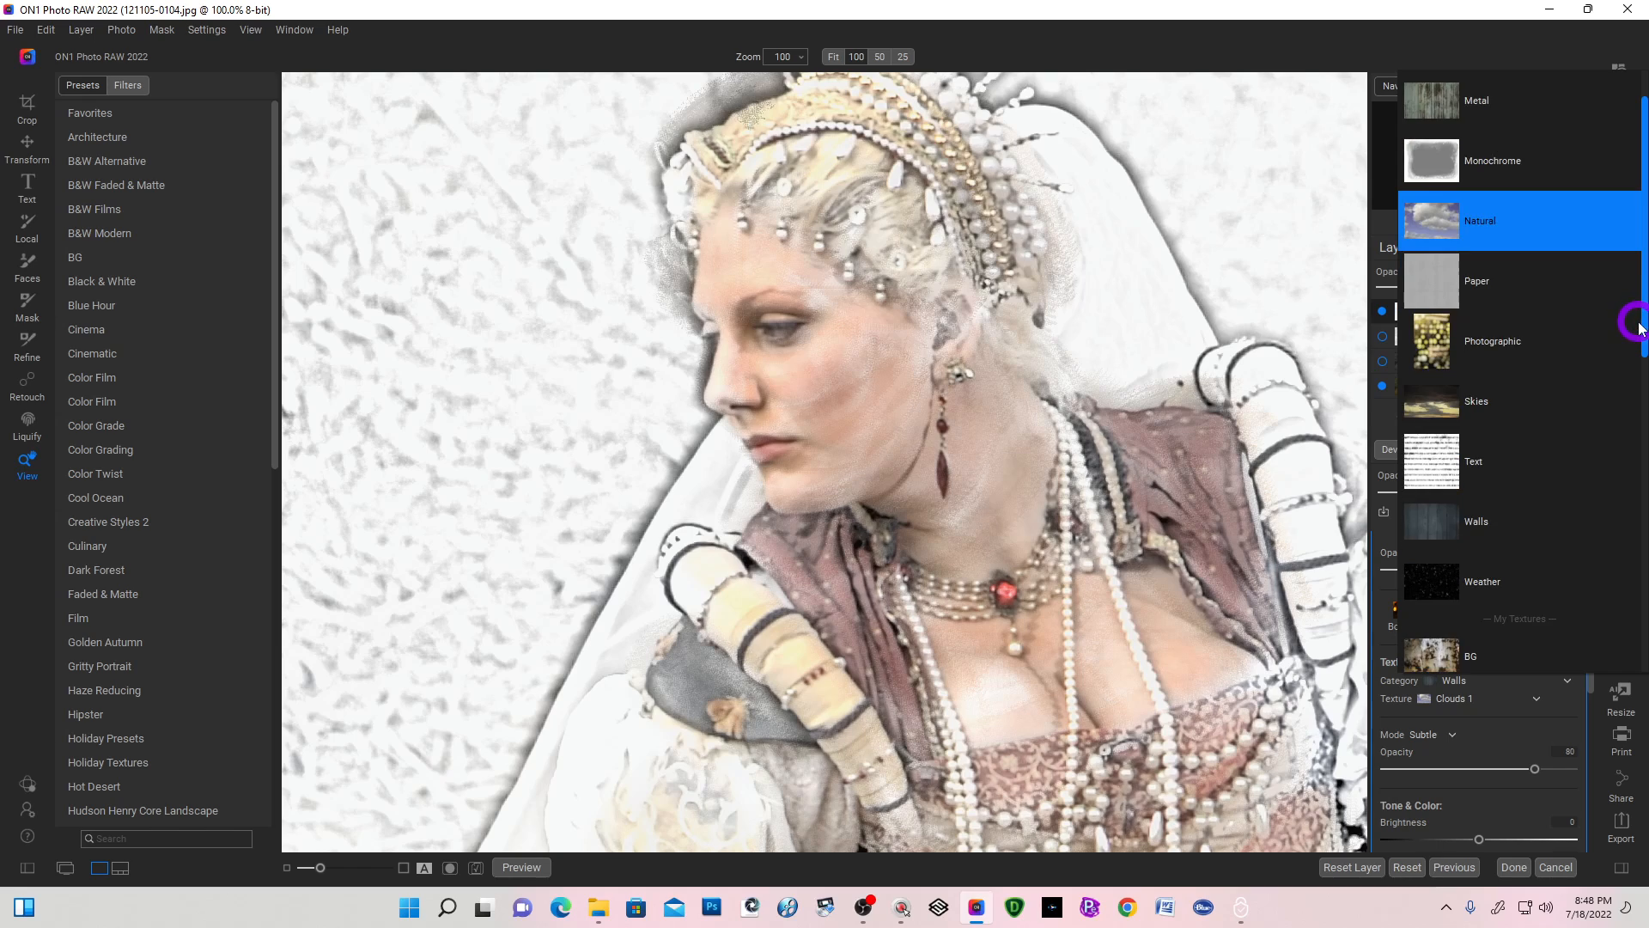
{"action": "scroll", "coordinate": [1636, 322], "scroll_direction": "down", "scroll_amount": 4}
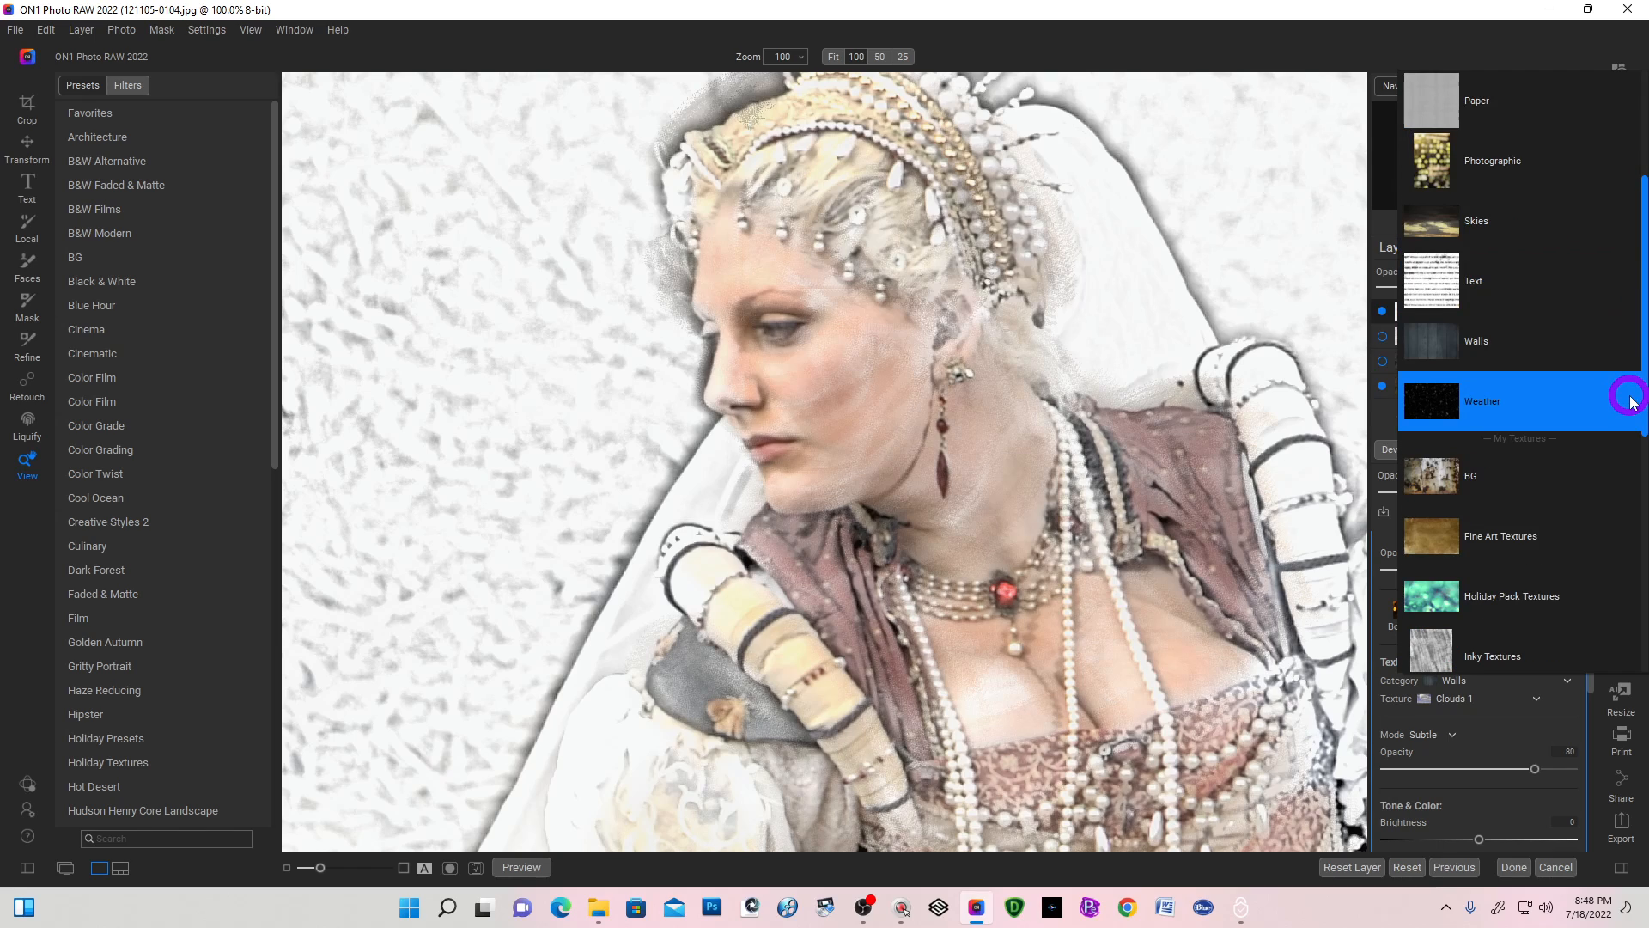
{"action": "left_click", "coordinate": [1430, 477]}
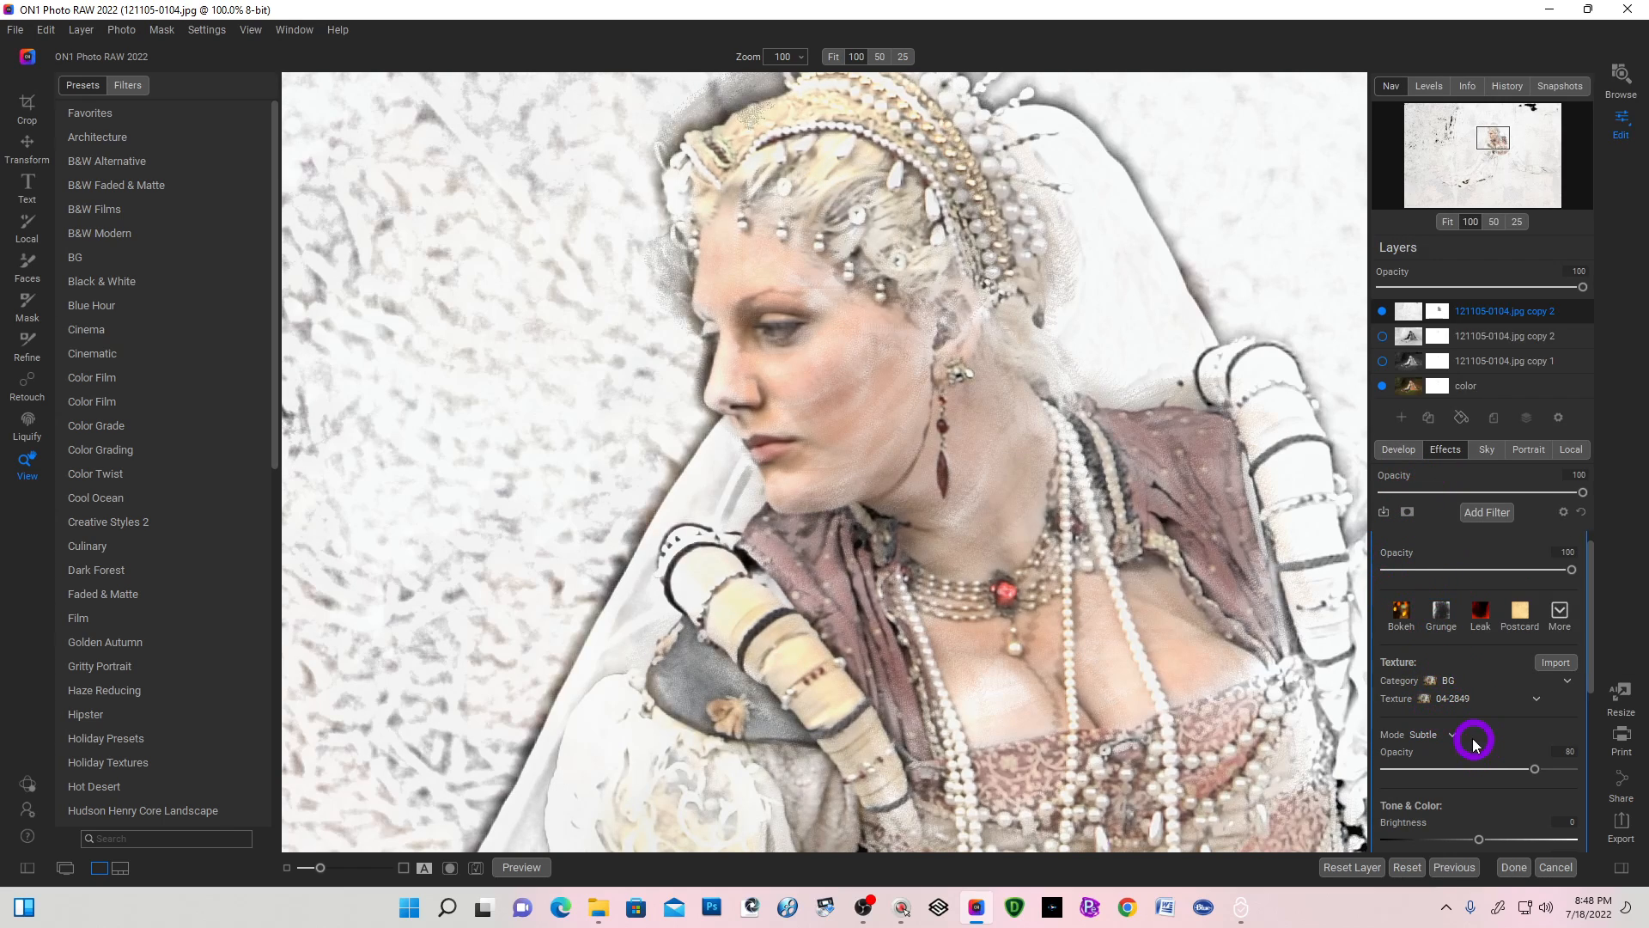
Choose X-hatch-5 from the BG category as the filter's texture.
{"action": "left_click", "coordinate": [1456, 700]}
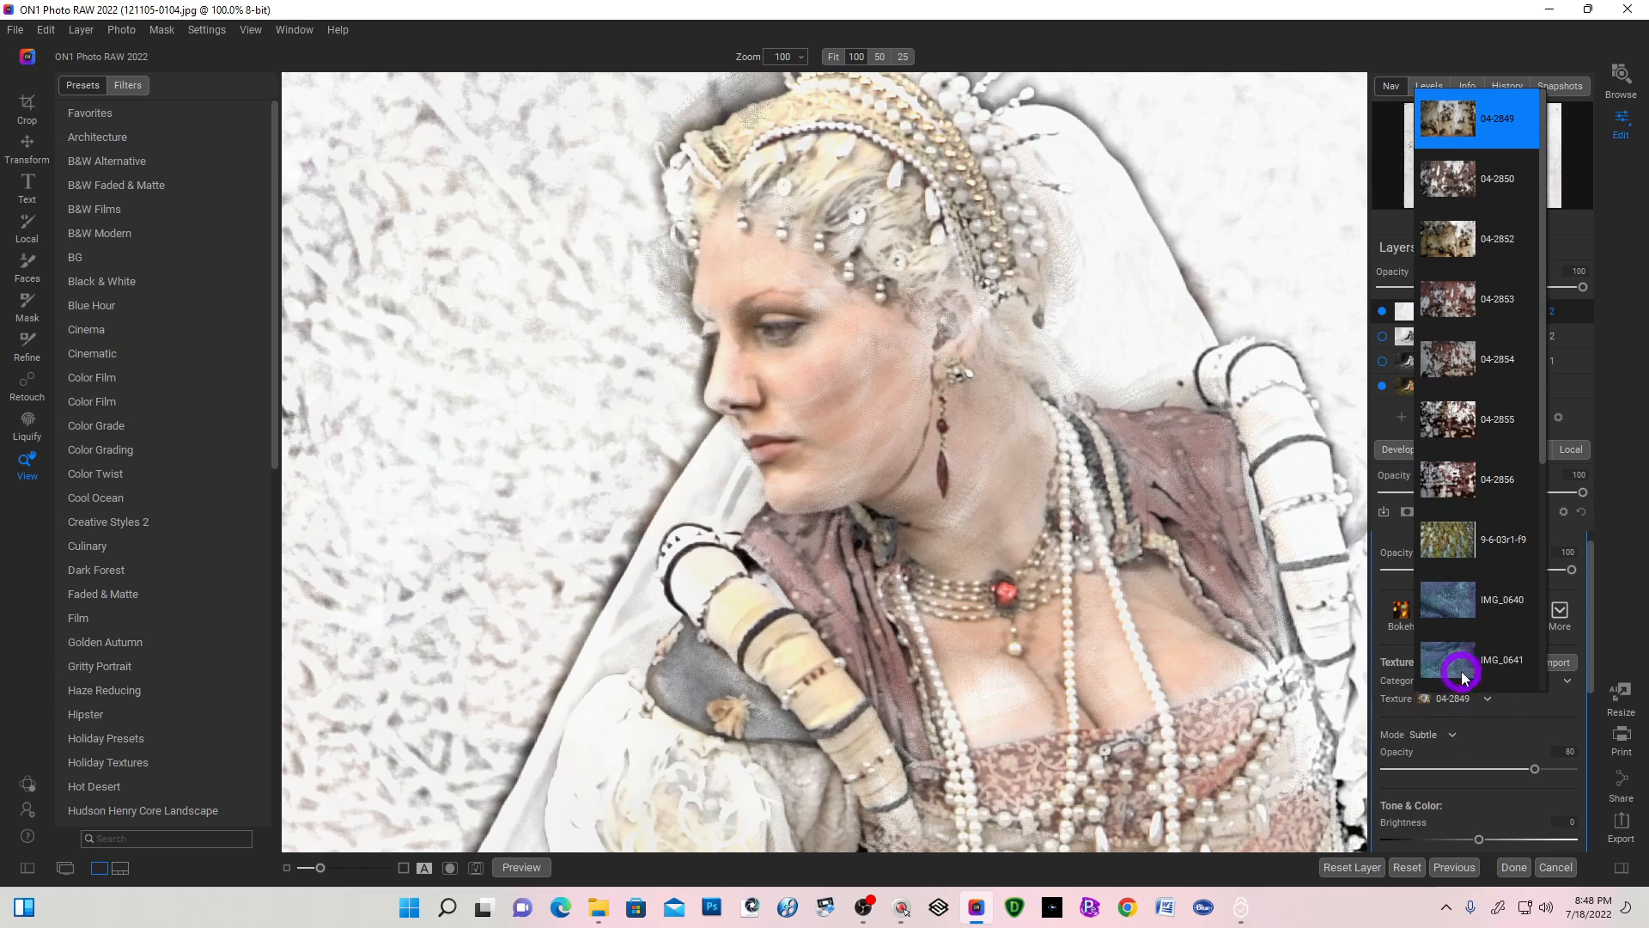
{"action": "scroll", "coordinate": [1466, 660], "scroll_direction": "down", "scroll_amount": 3}
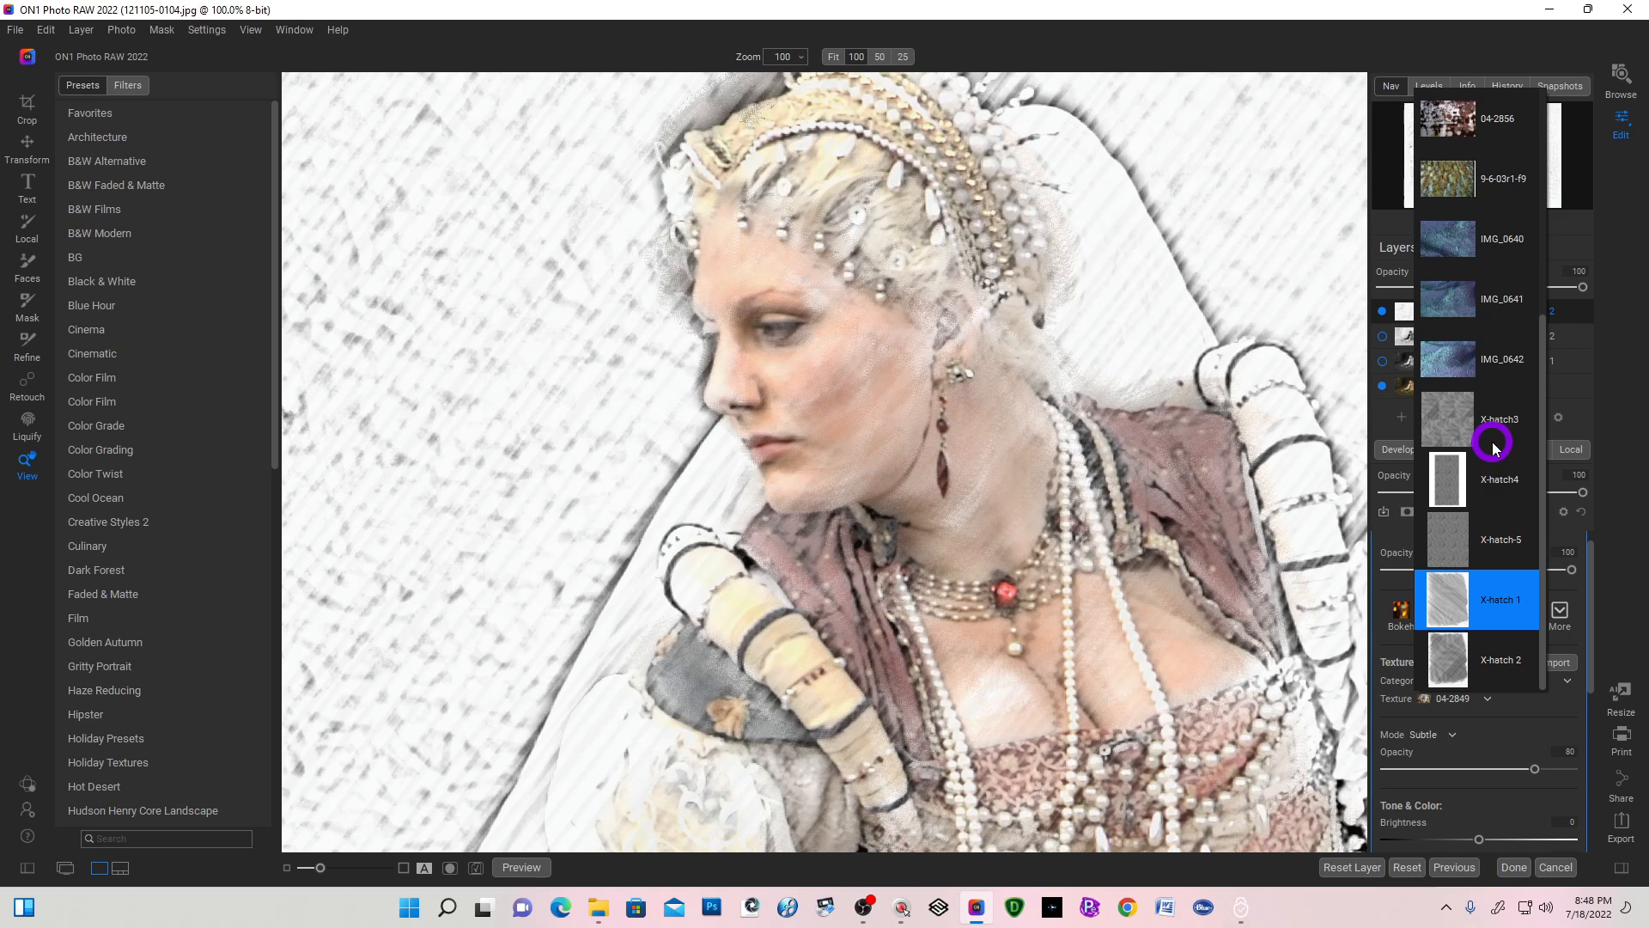
{"action": "left_click", "coordinate": [1447, 547]}
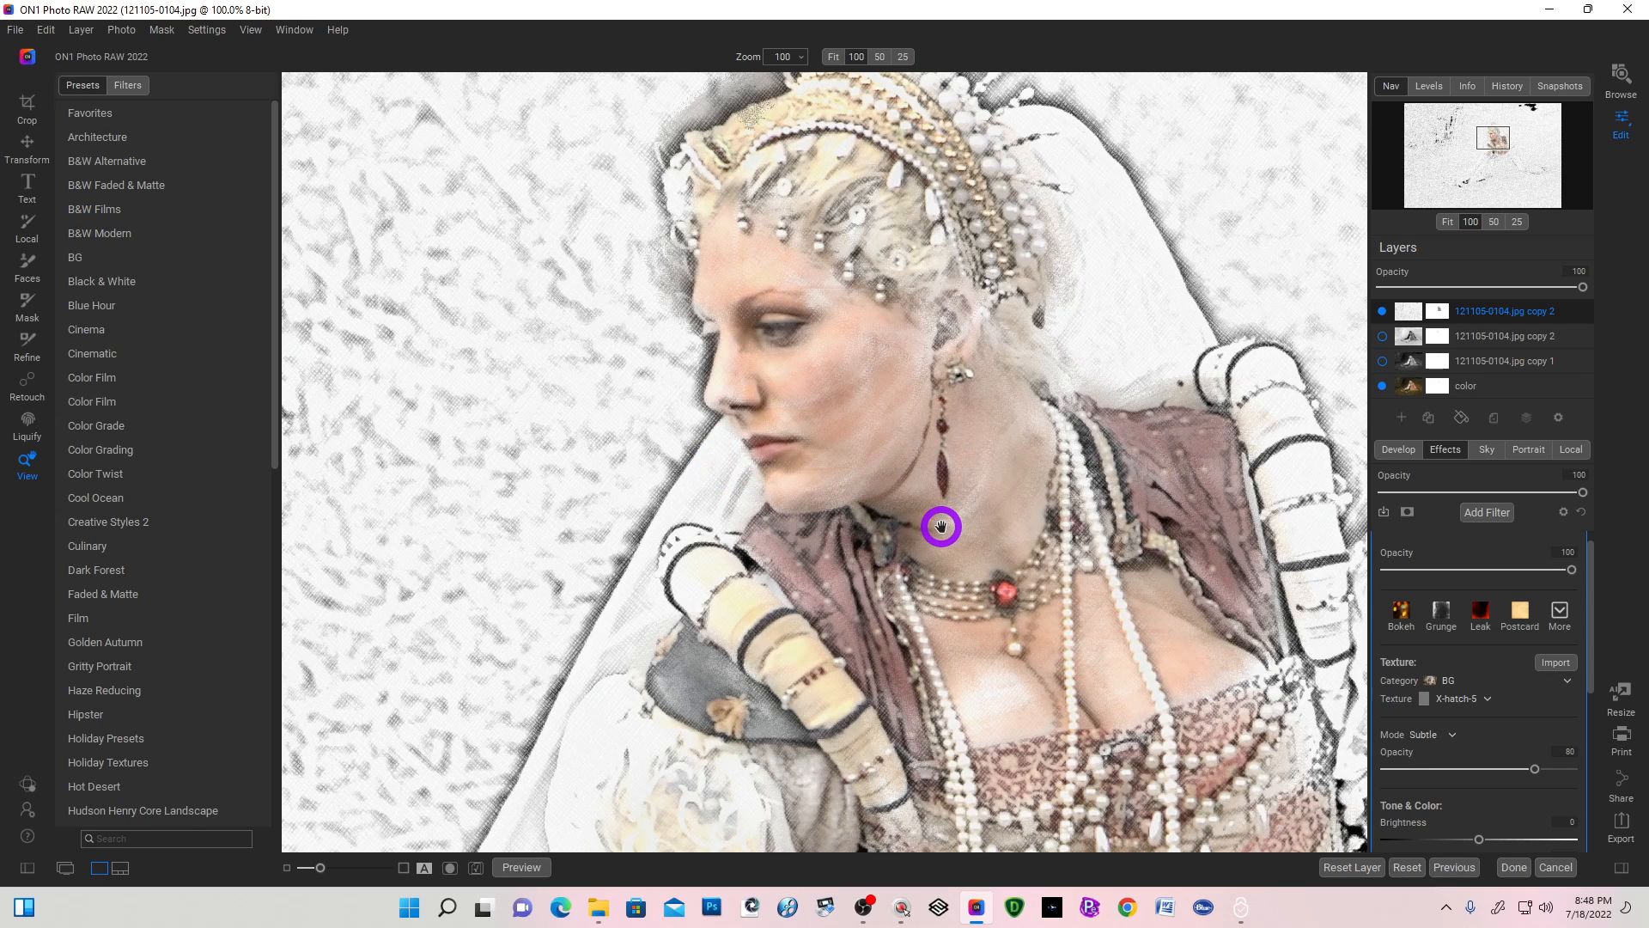
Examine the crosshatch texture up close on the face, hair, necklace and sleeve at 100 and 200 percent.
{"action": "key", "text": "ctrl+equal"}
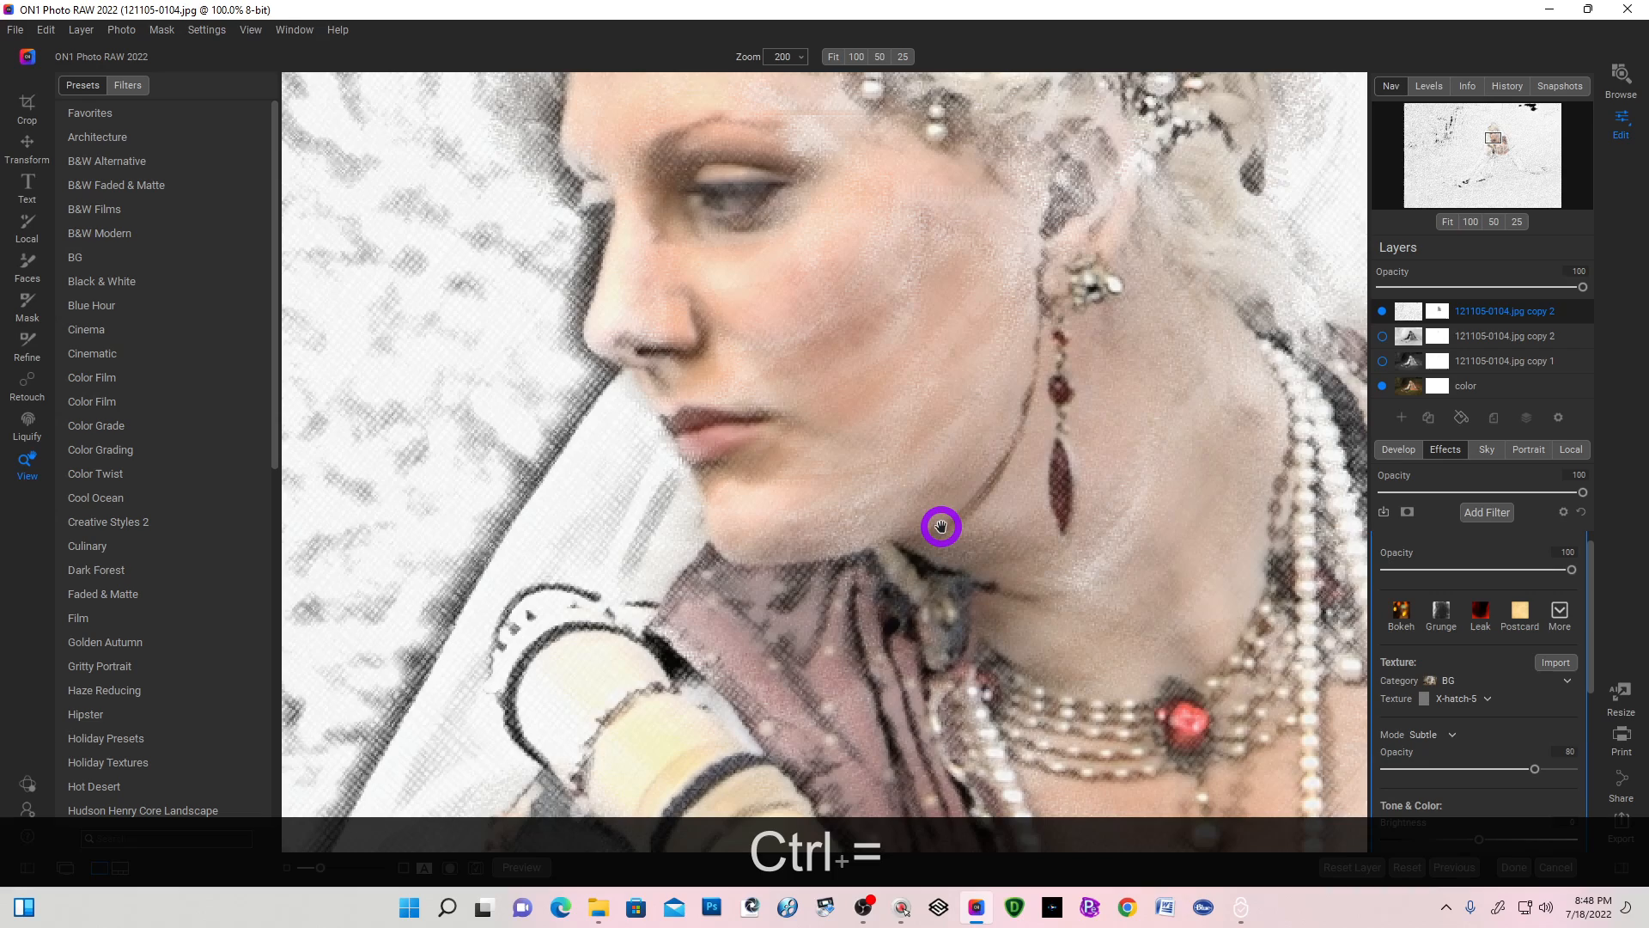
{"action": "key", "text": "space"}
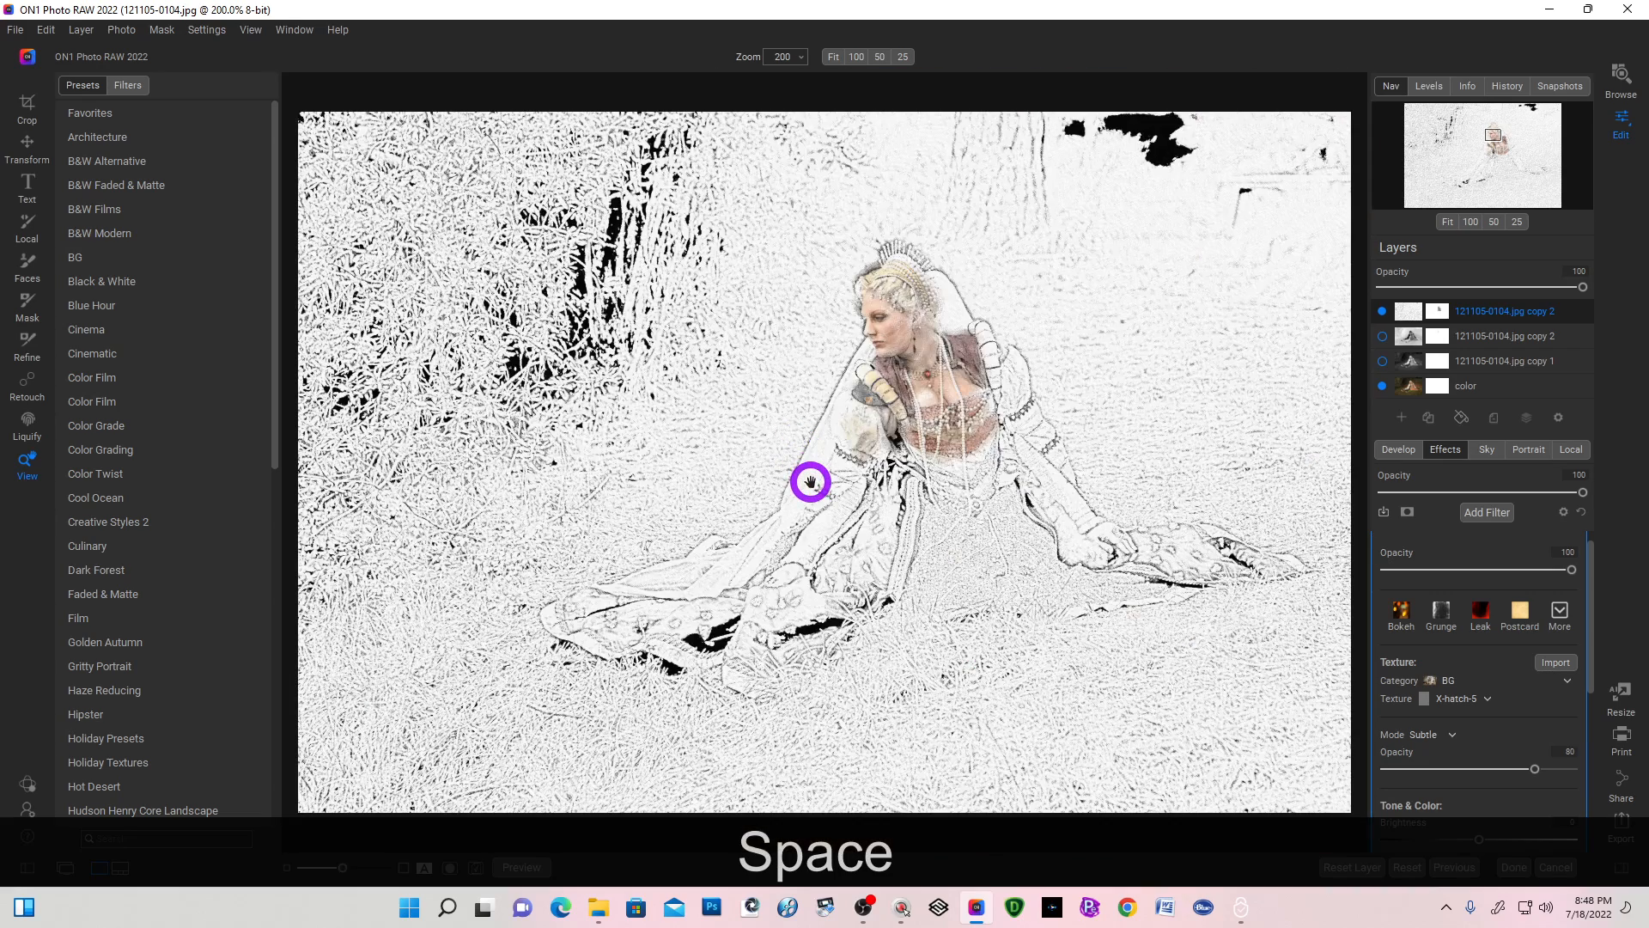
{"action": "left_click", "coordinate": [811, 482]}
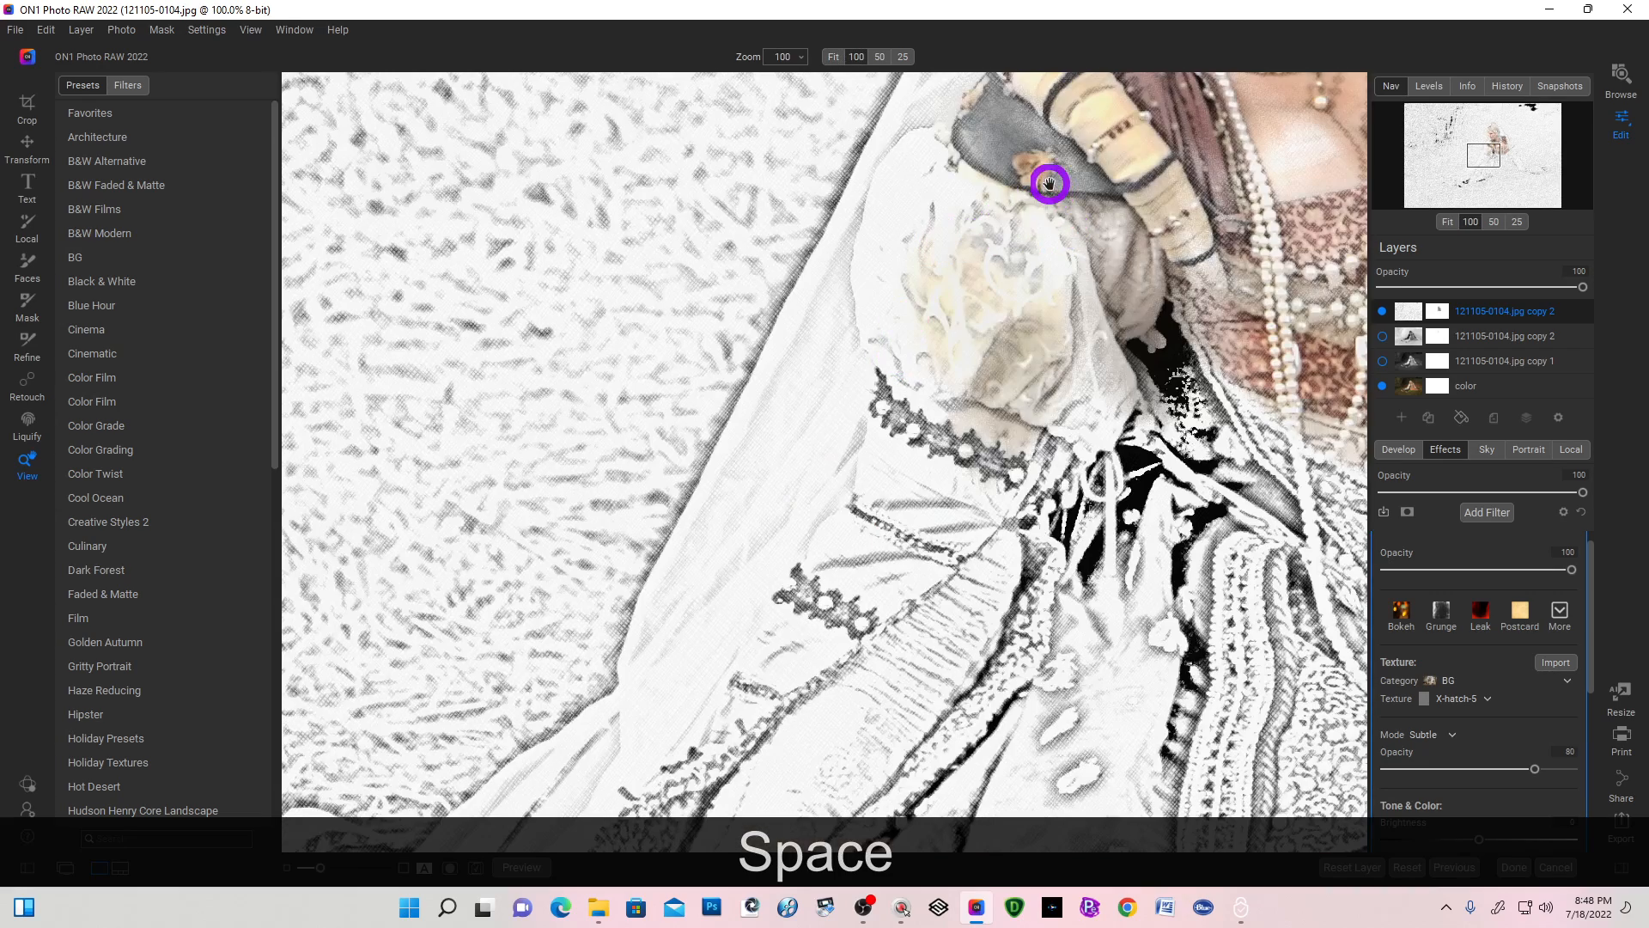
{"action": "left_click_drag", "start_coordinate": [1061, 144], "coordinate": [647, 589]}
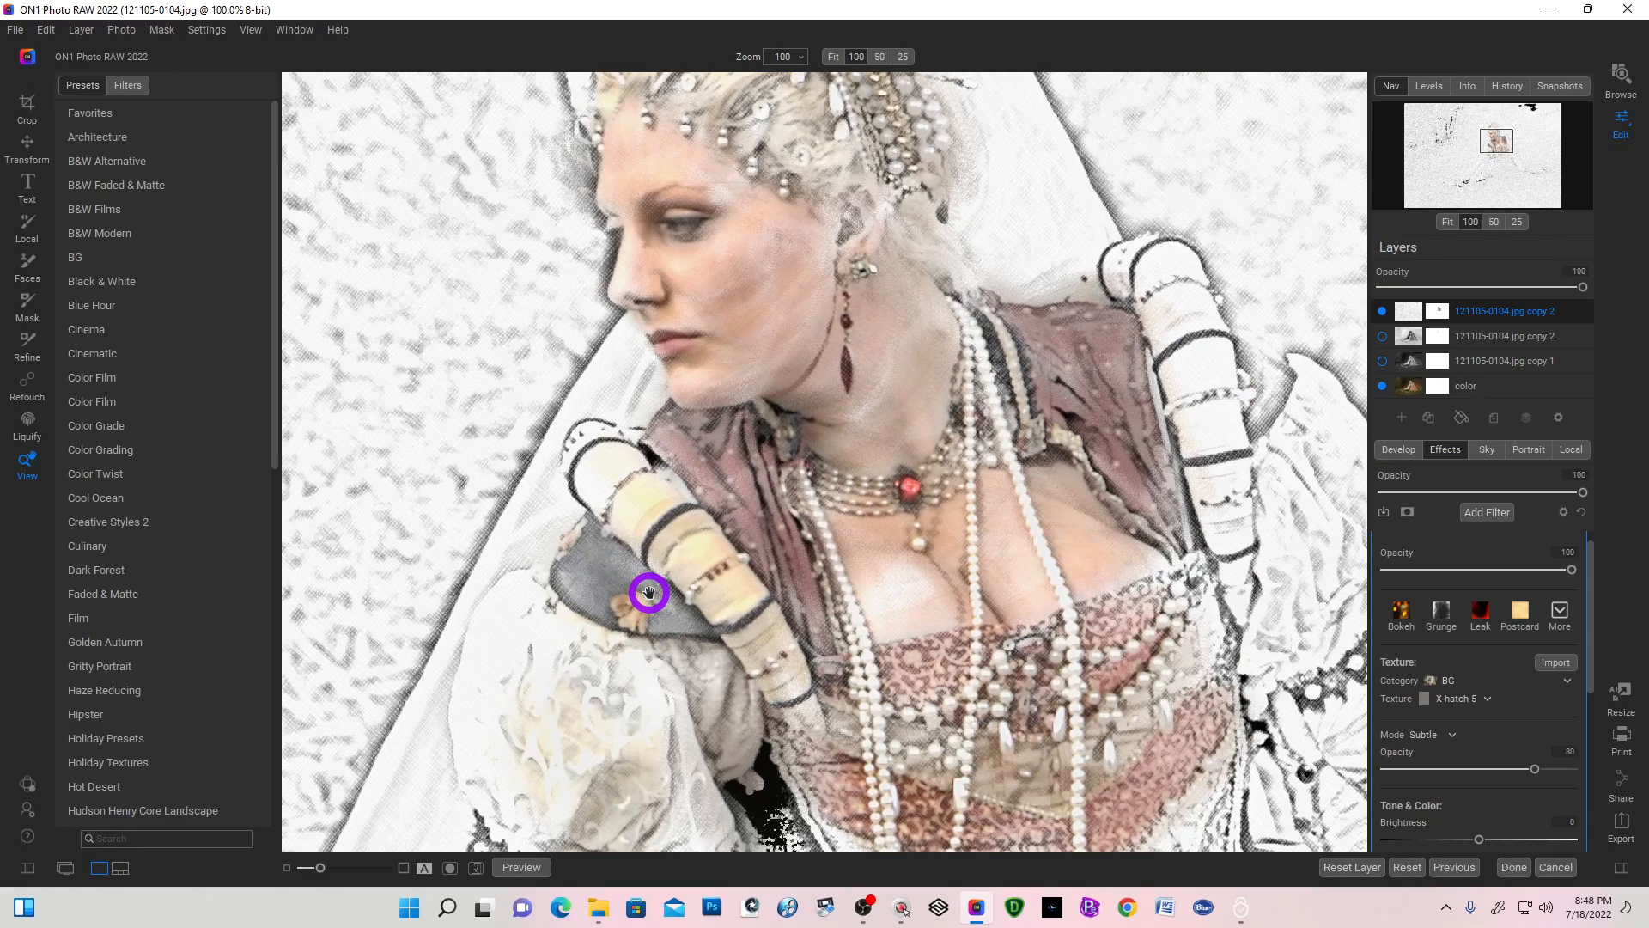
{"action": "key", "text": "ctrl+equal"}
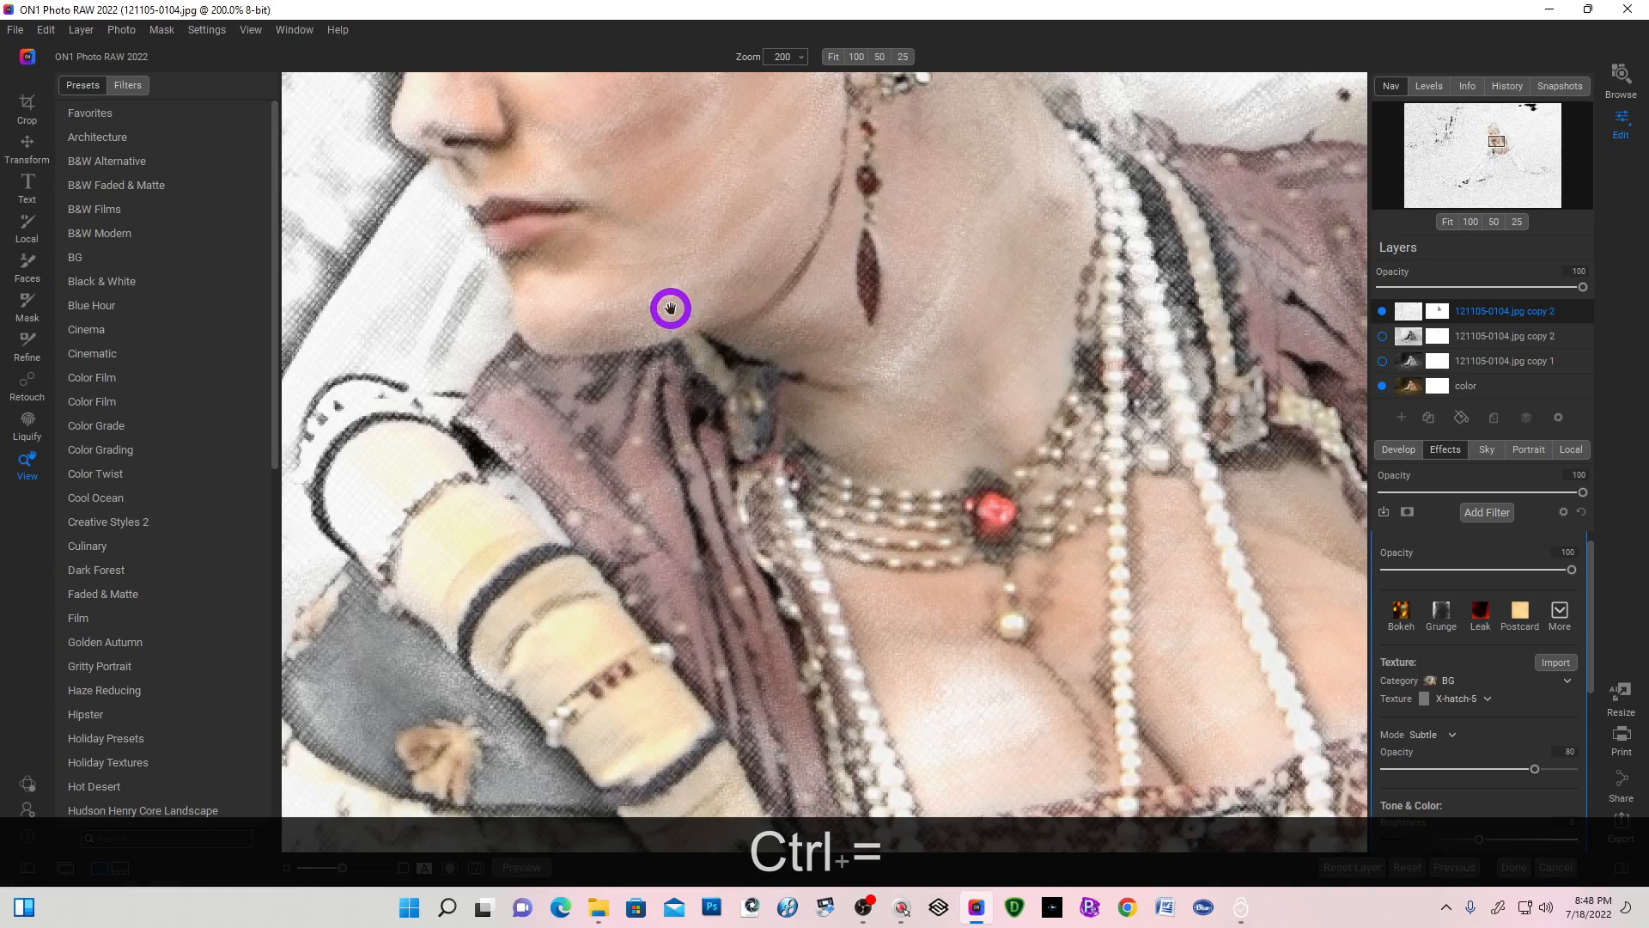
{"action": "left_click_drag", "start_coordinate": [664, 197], "coordinate": [773, 591]}
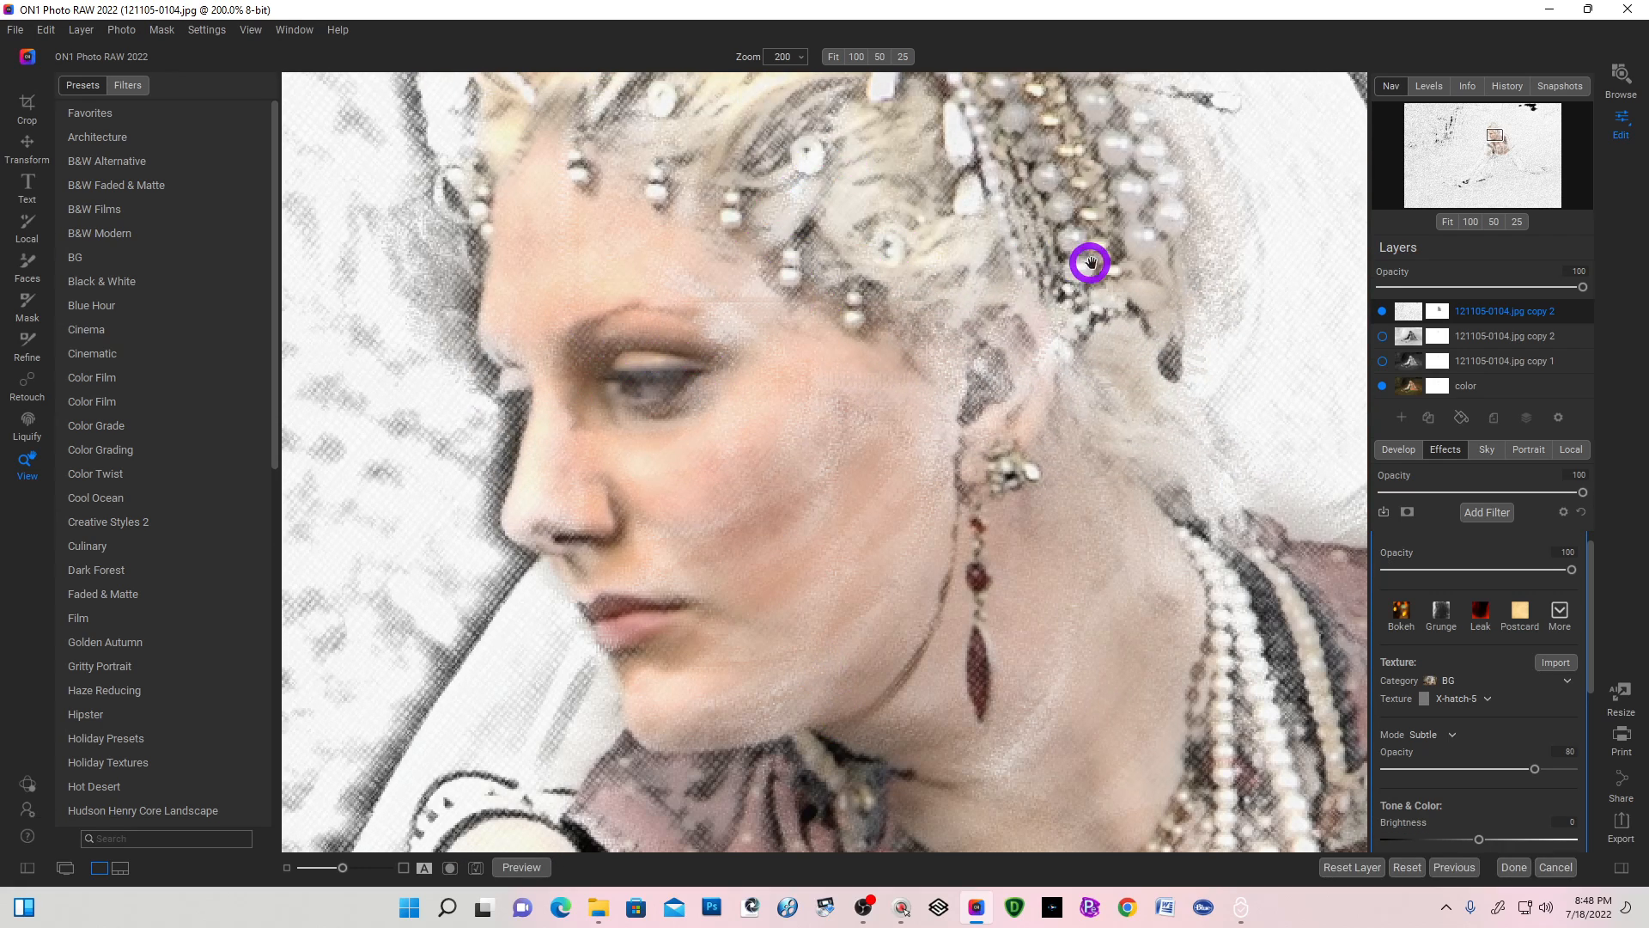
{"action": "left_click_drag", "start_coordinate": [601, 258], "coordinate": [647, 332]}
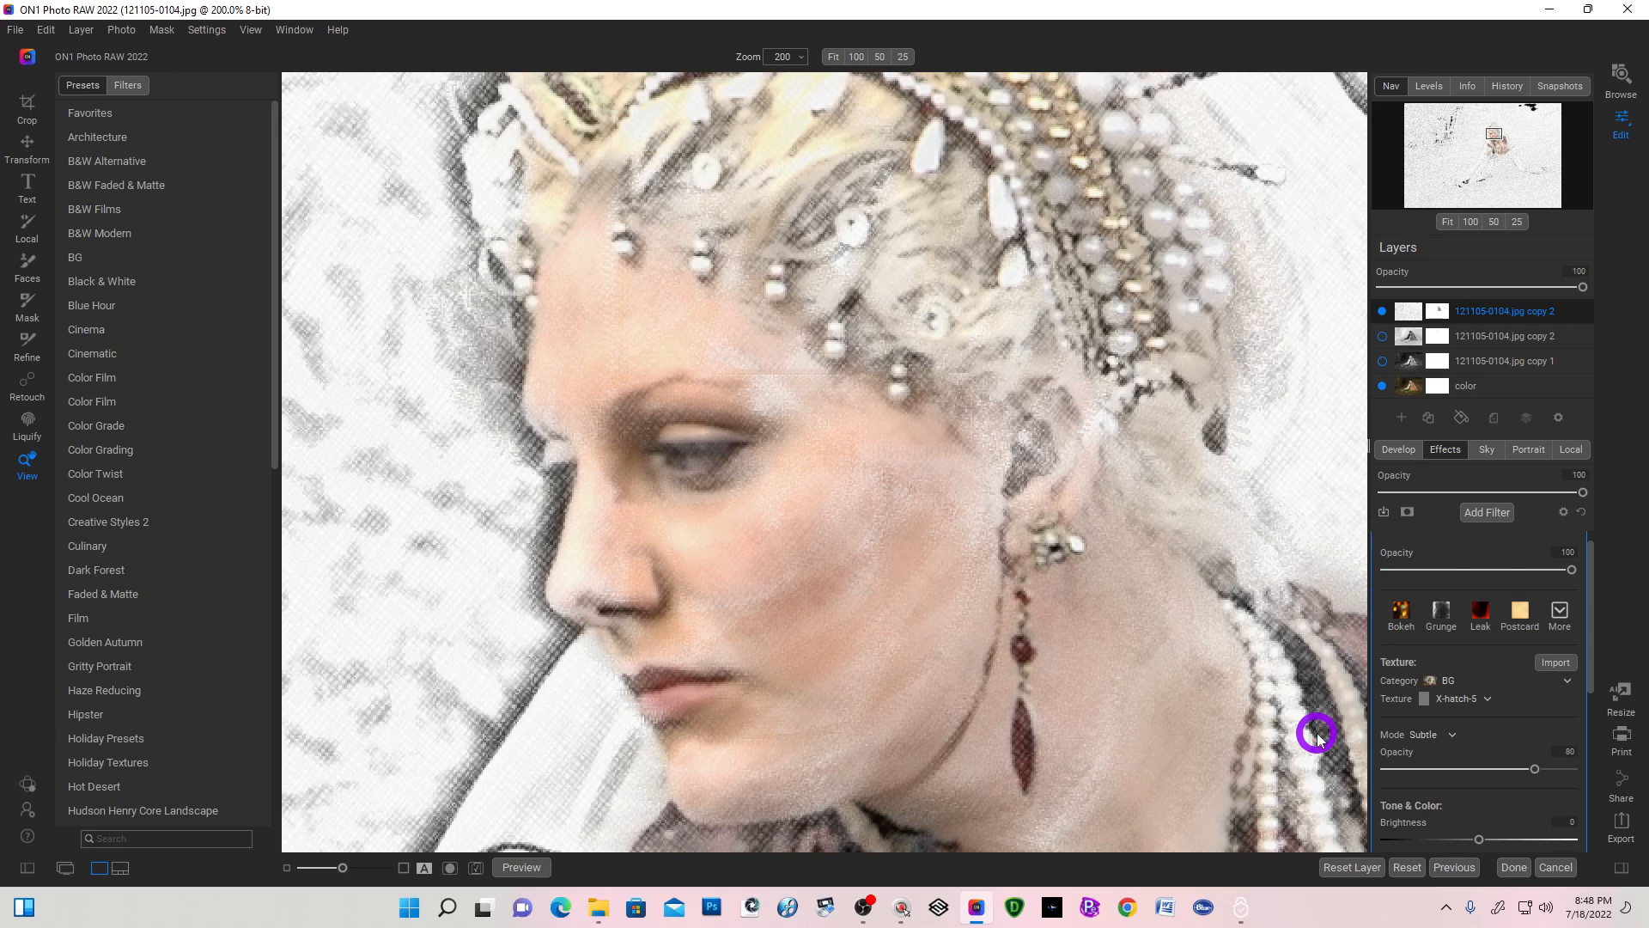
Compare the portrait with the Textures filter off and on, and review the wider picture at 25 percent.
{"action": "scroll", "coordinate": [1465, 721], "scroll_direction": "up", "scroll_amount": 1}
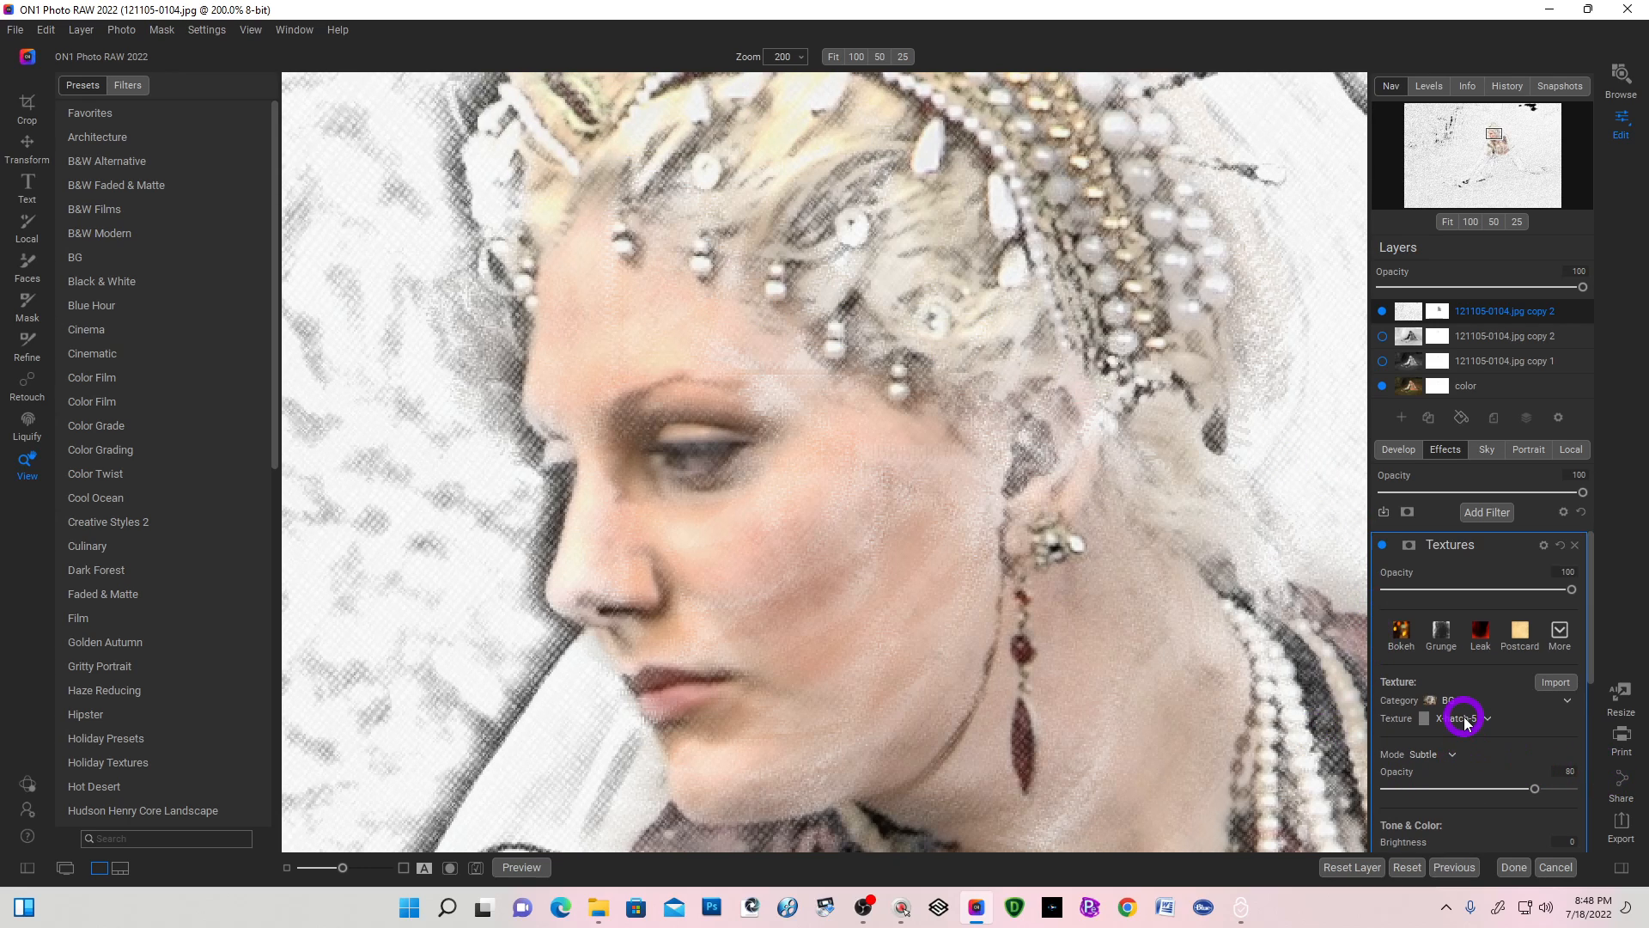
{"action": "left_click", "coordinate": [1382, 546]}
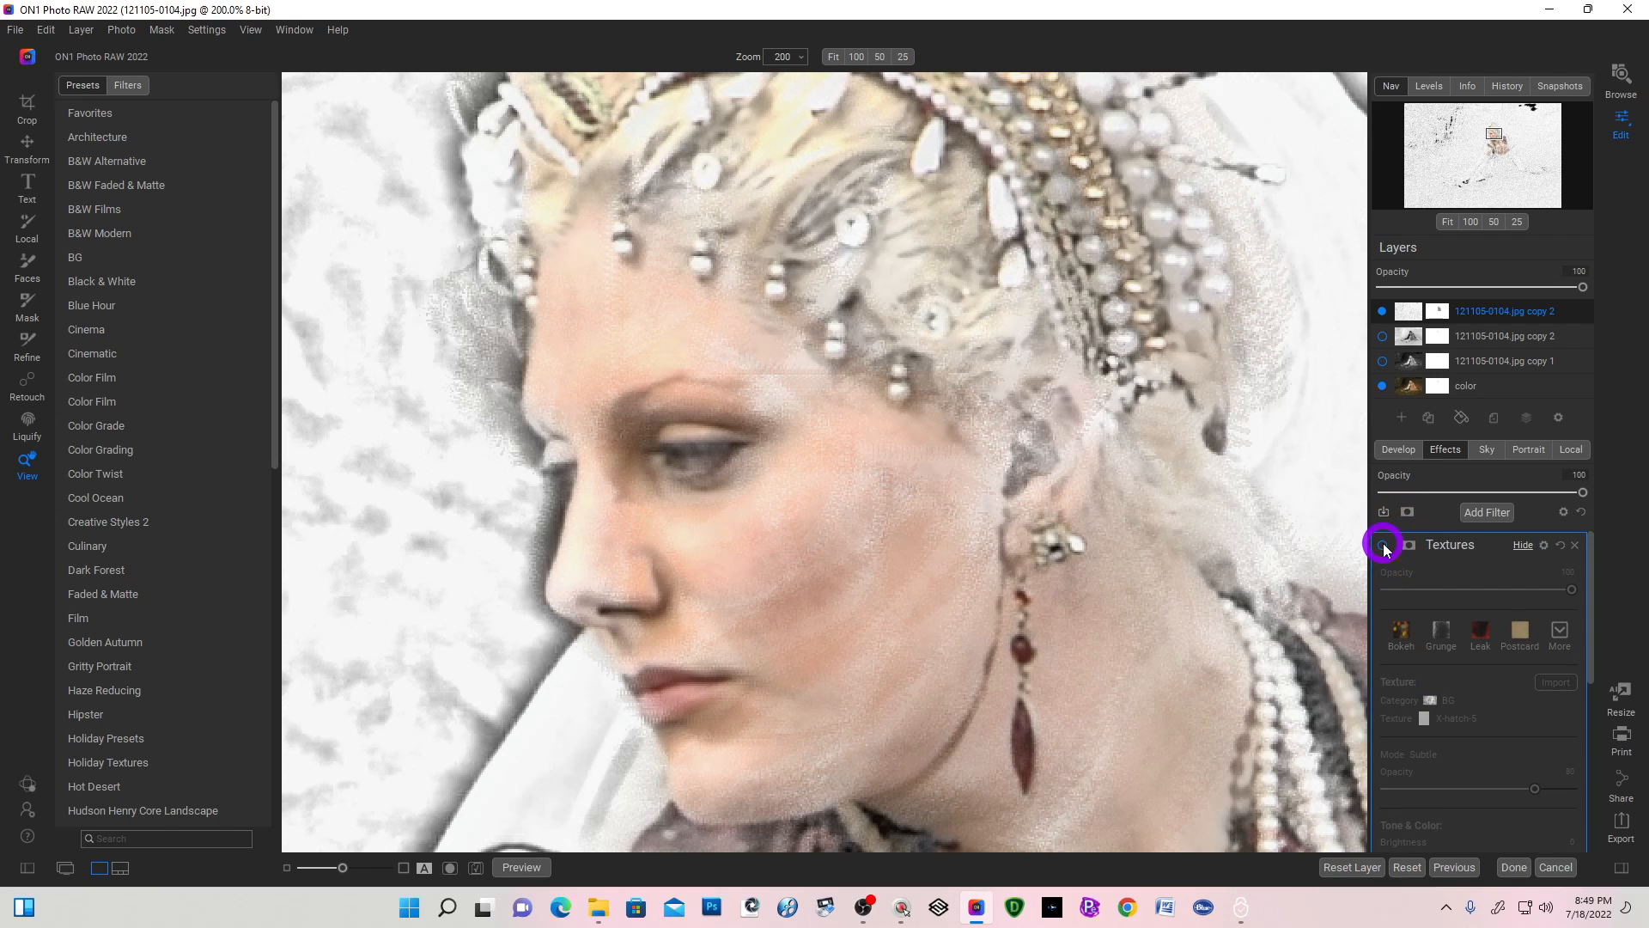
{"action": "left_click", "coordinate": [1382, 547]}
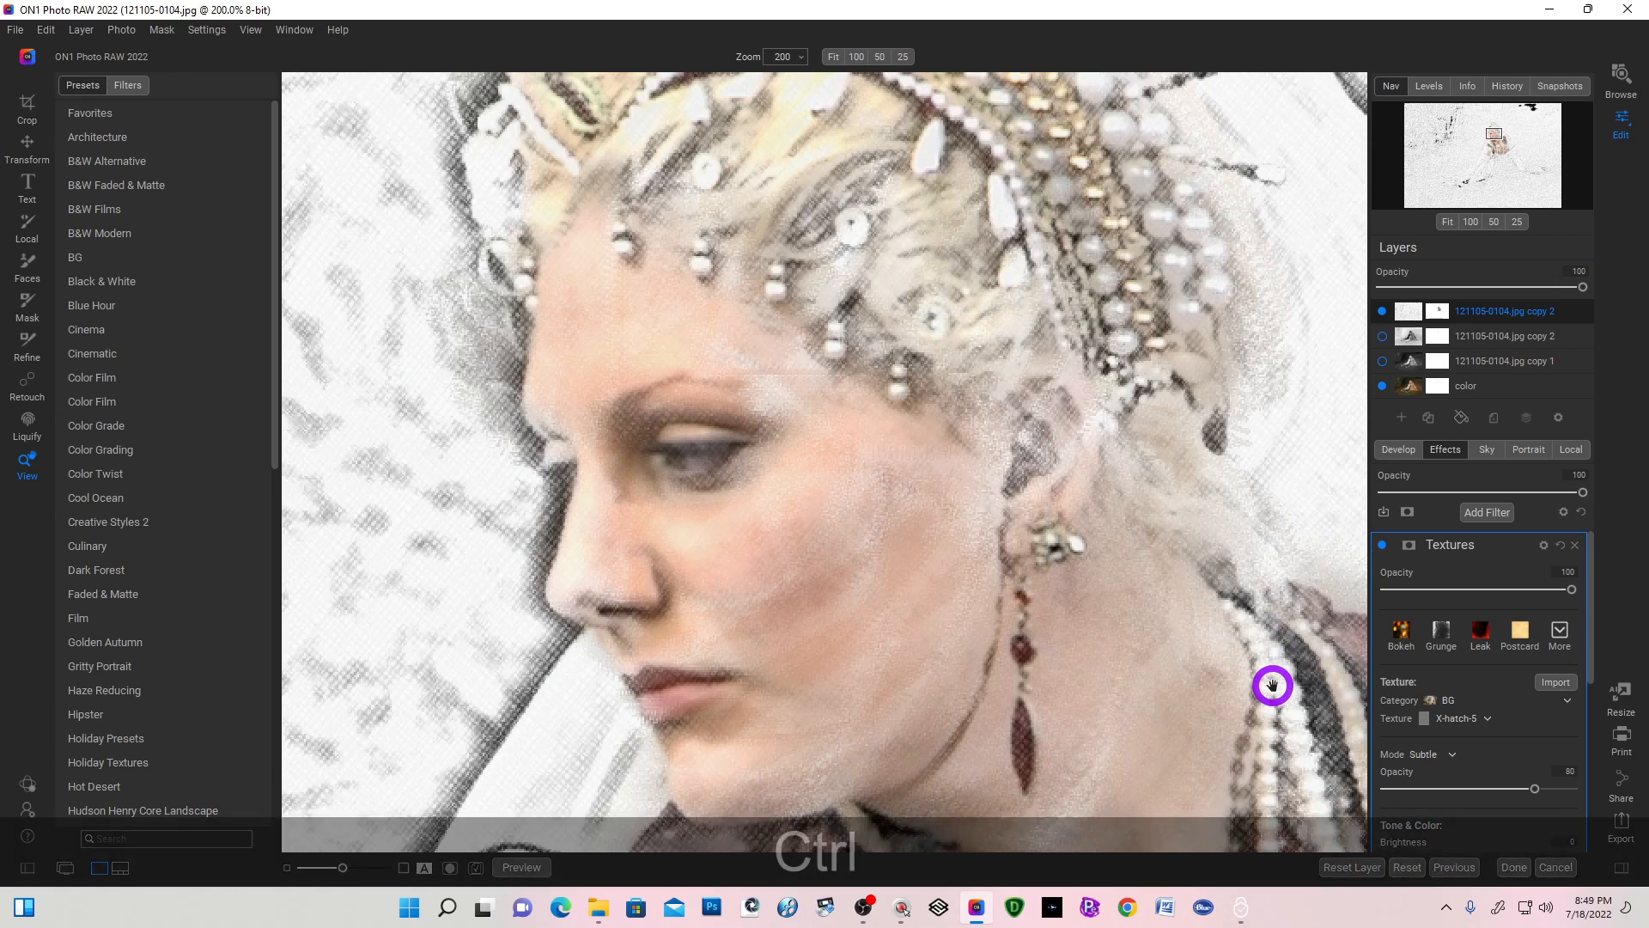
{"action": "key", "text": "ctrl+minus"}
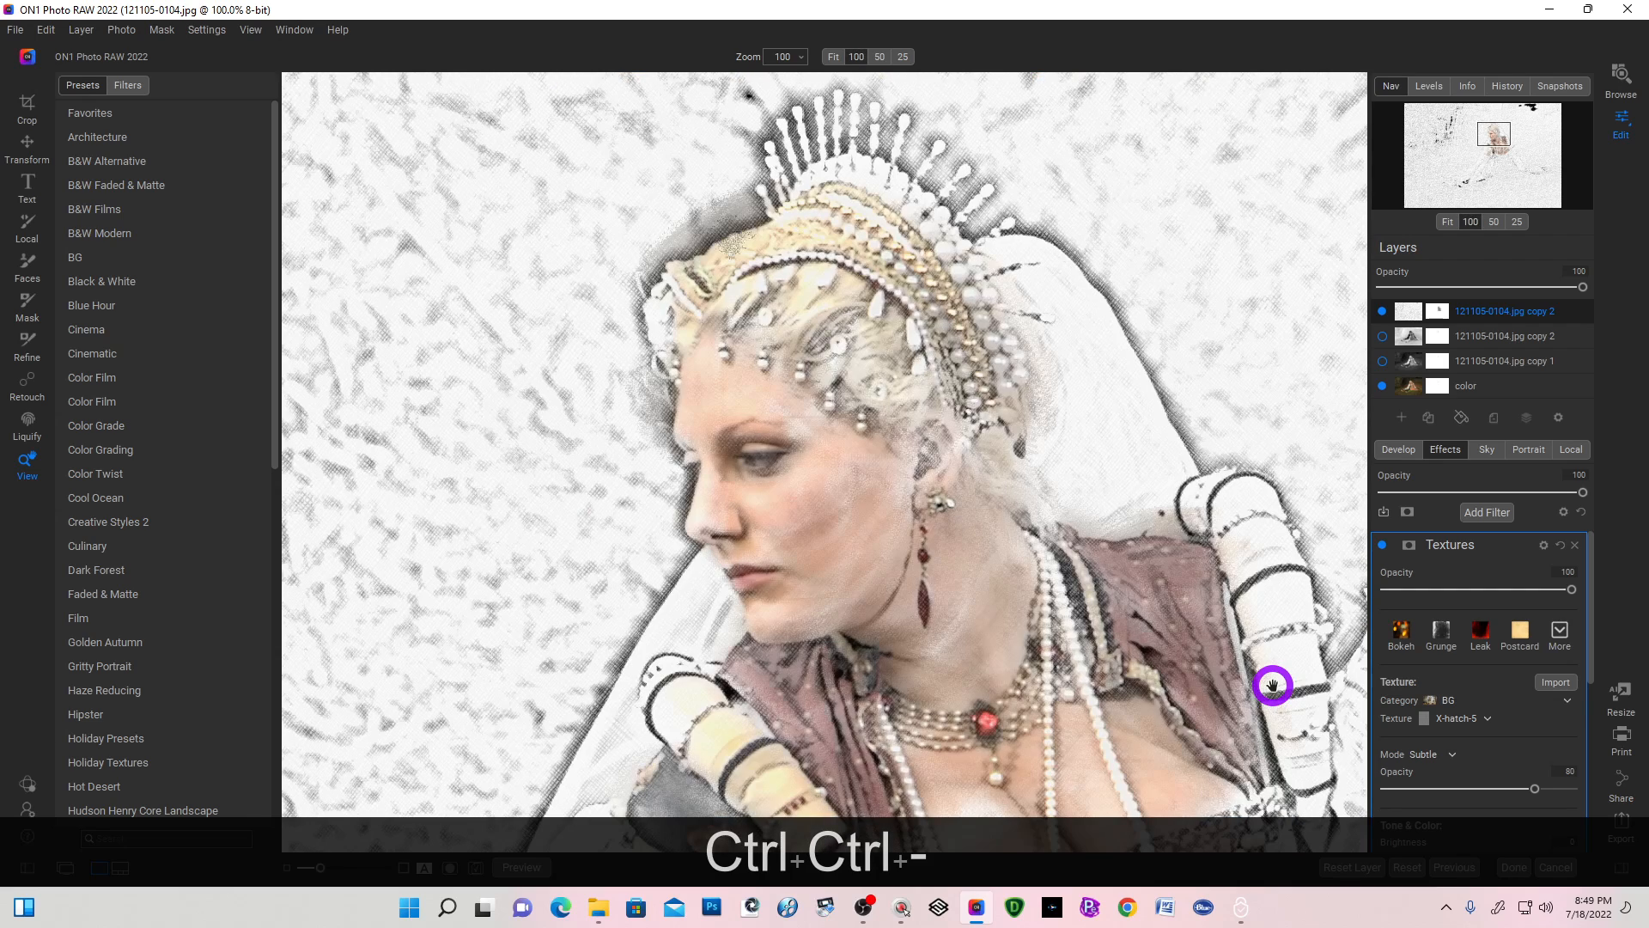
{"action": "key", "text": "ctrl"}
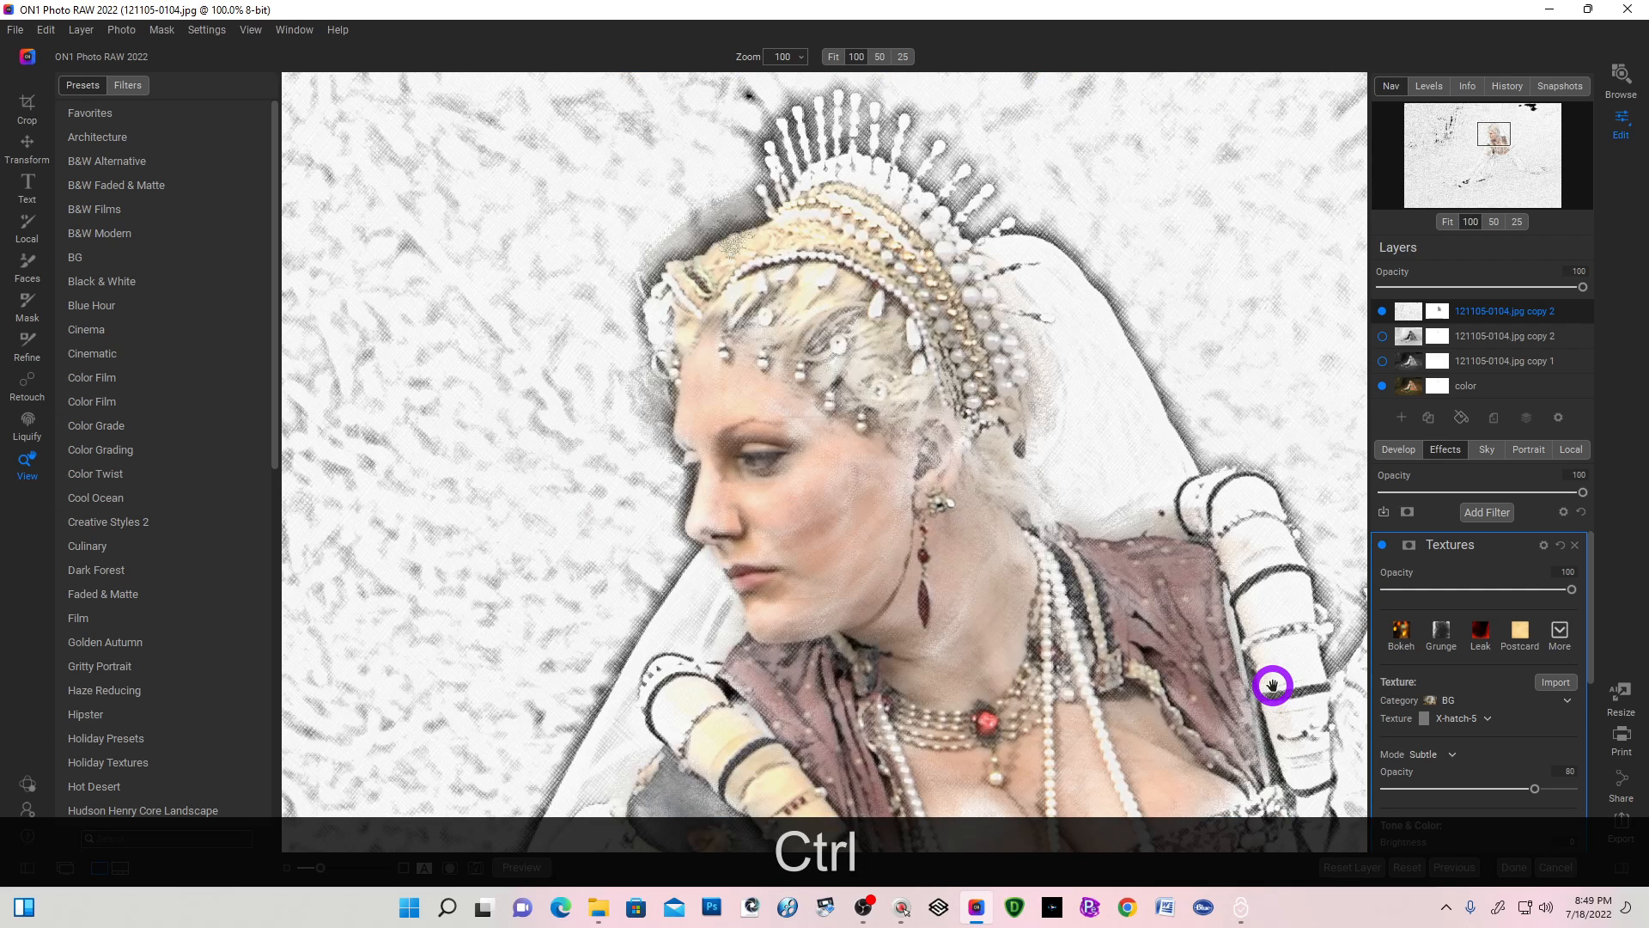
{"action": "key", "text": "ctrl+minus"}
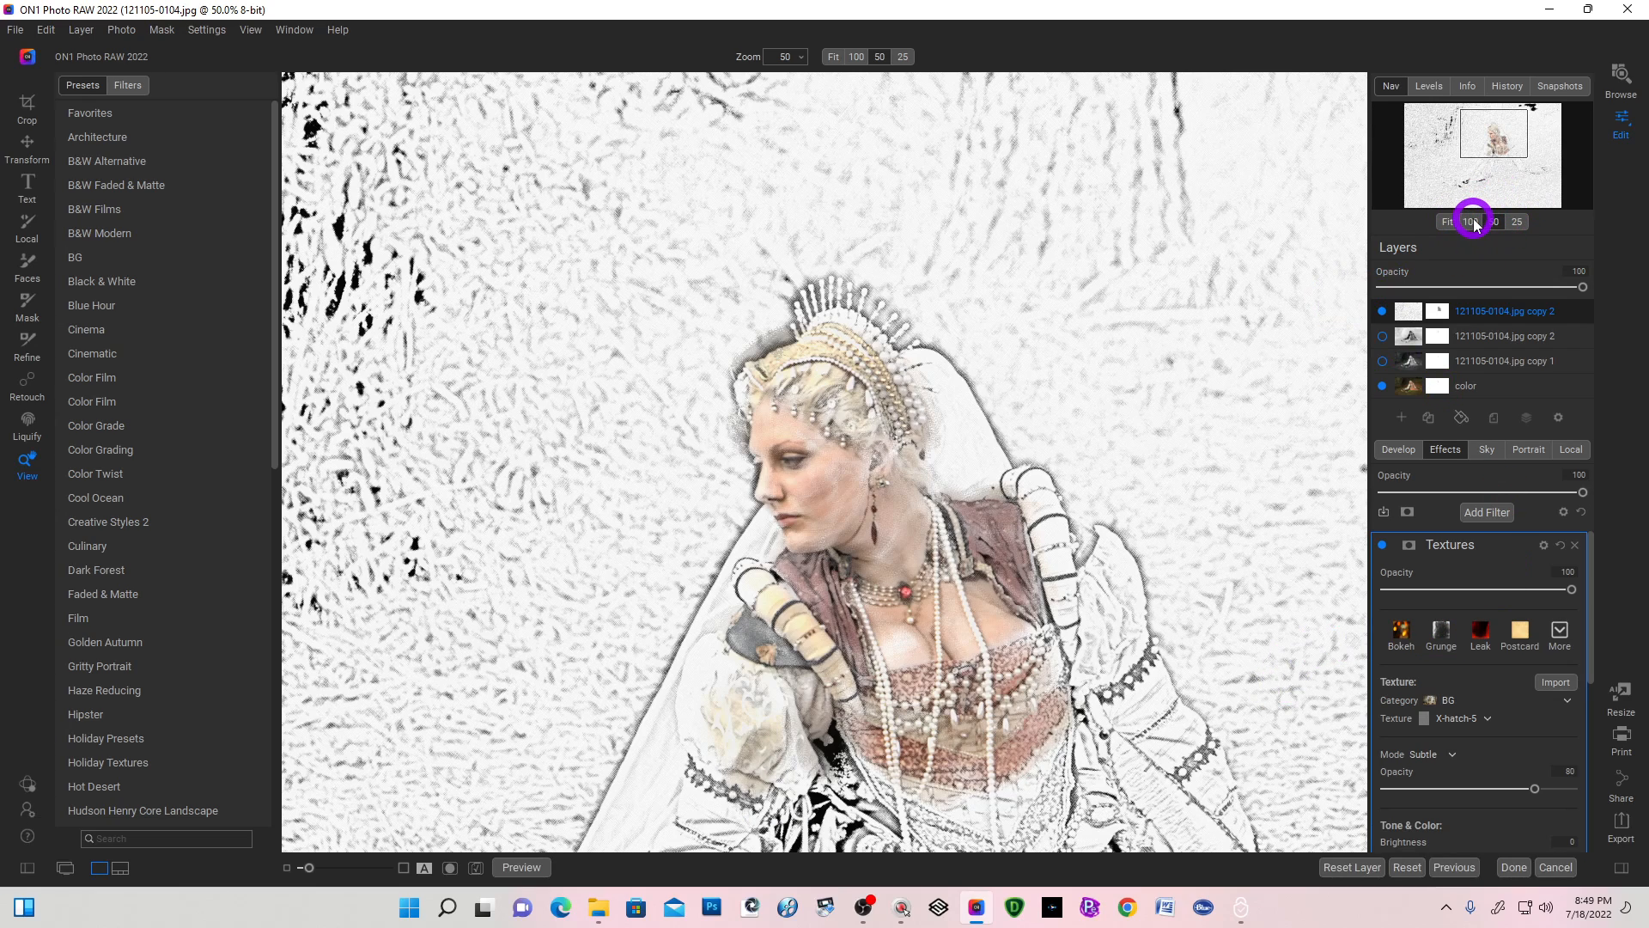
{"action": "left_click", "coordinate": [1515, 222]}
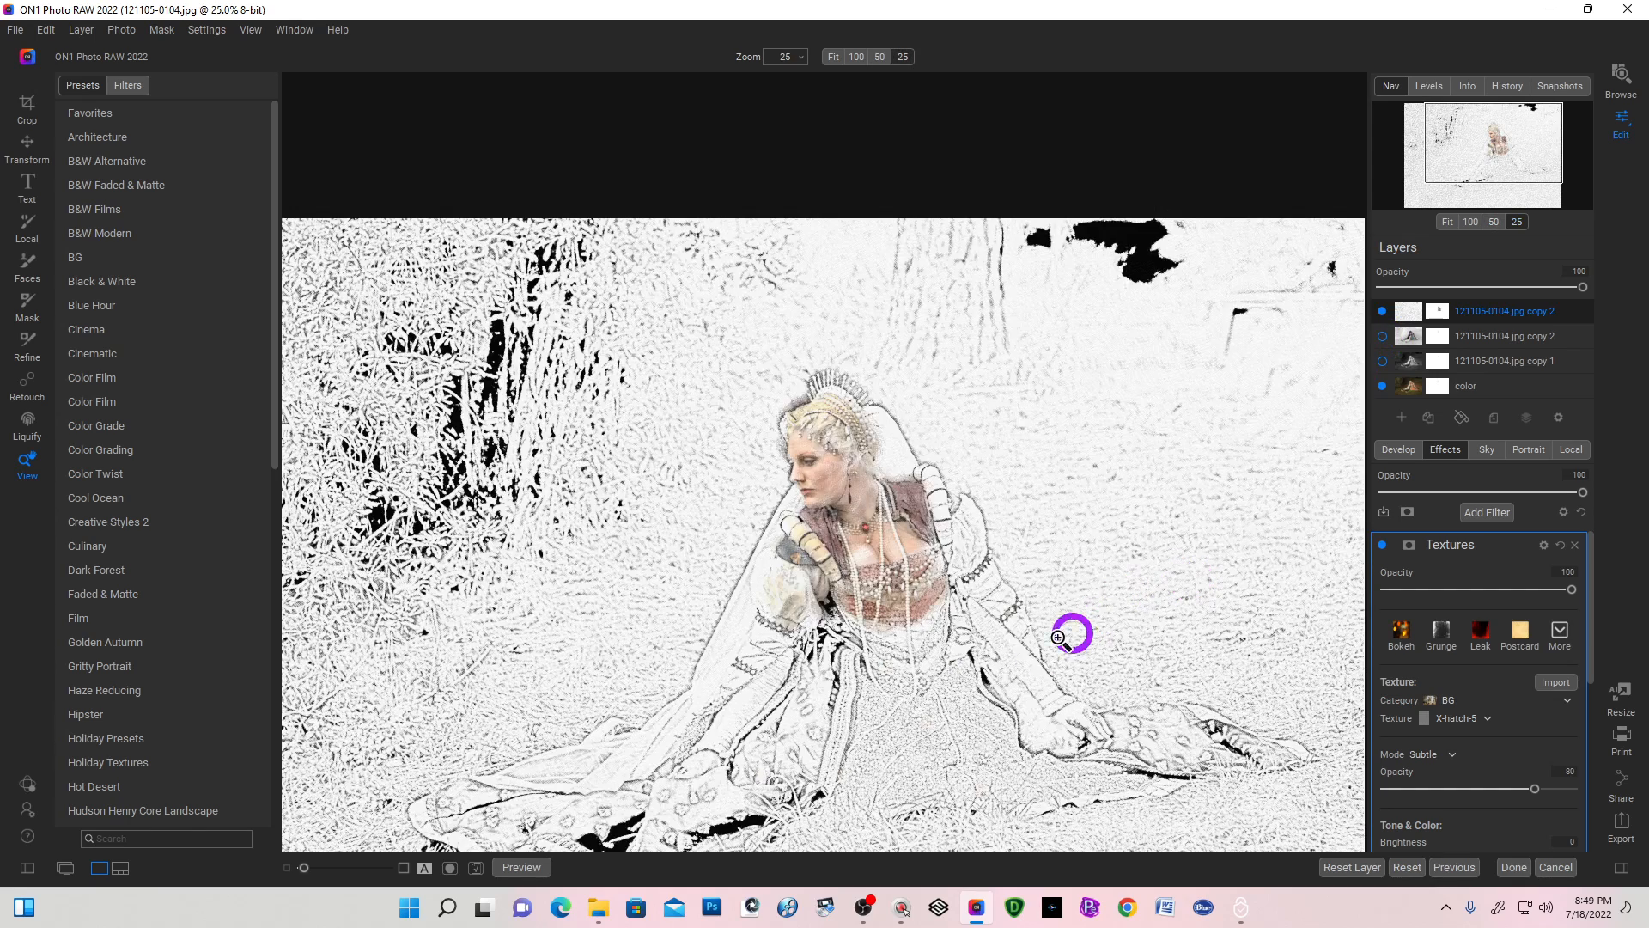